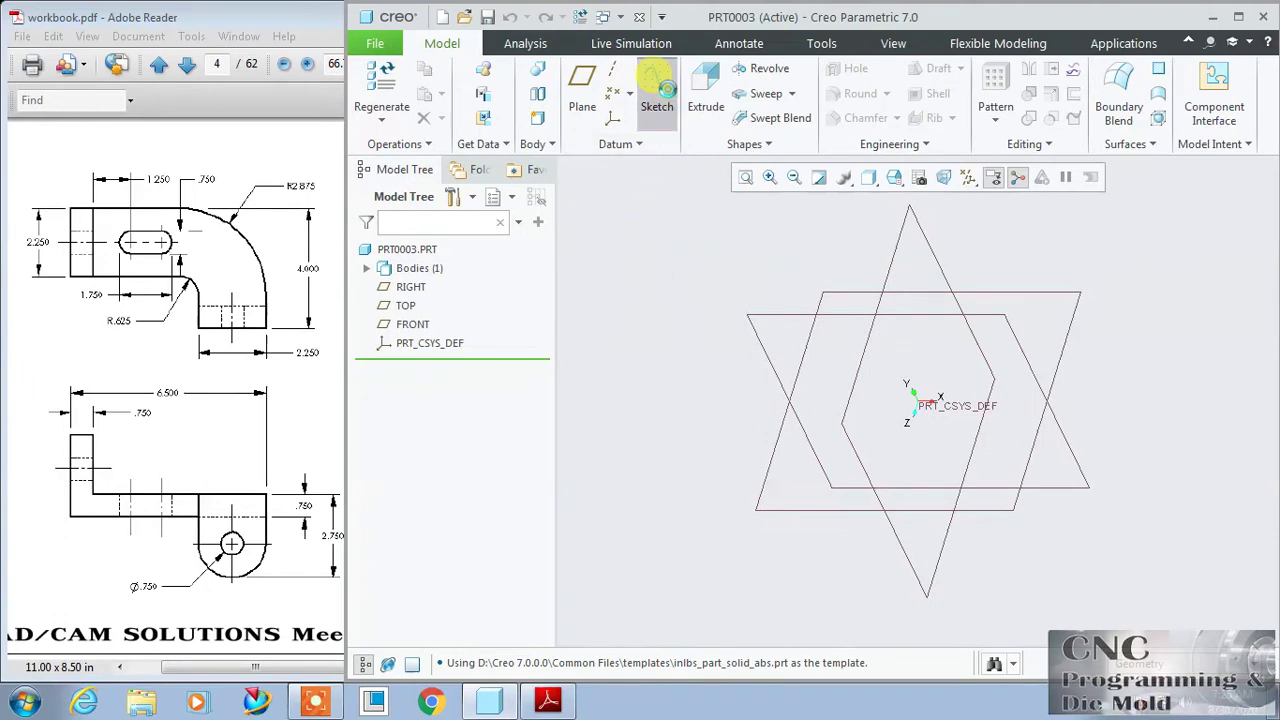
Start a sketch on the TOP plane with RIGHT as reference and view it straight on.
left_click(657, 88)
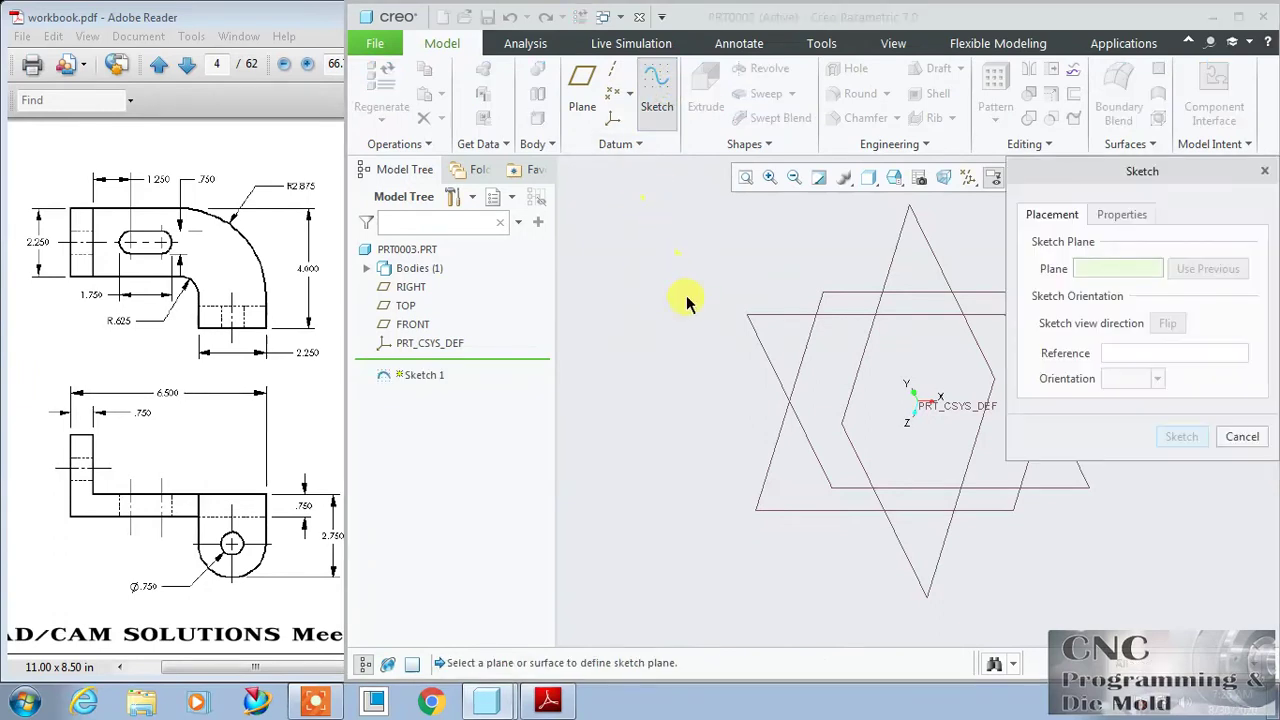
left_click(406, 305)
left_click(1157, 438)
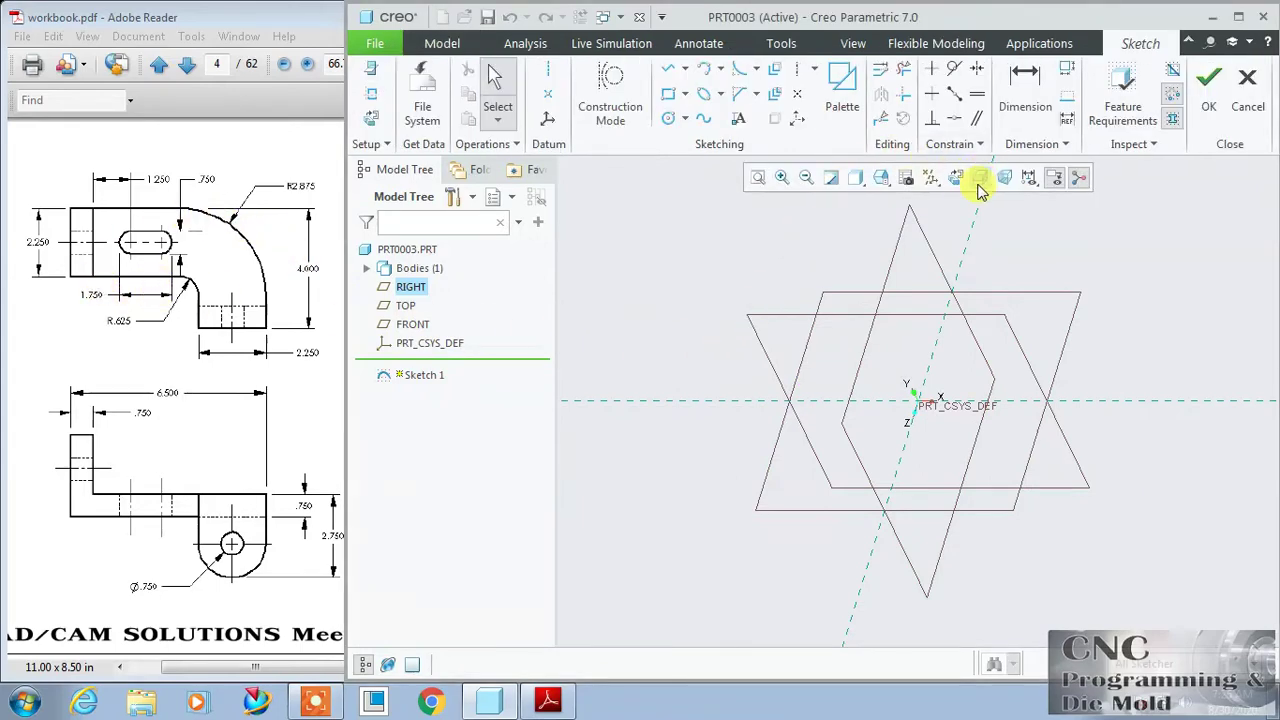
left_click(956, 178)
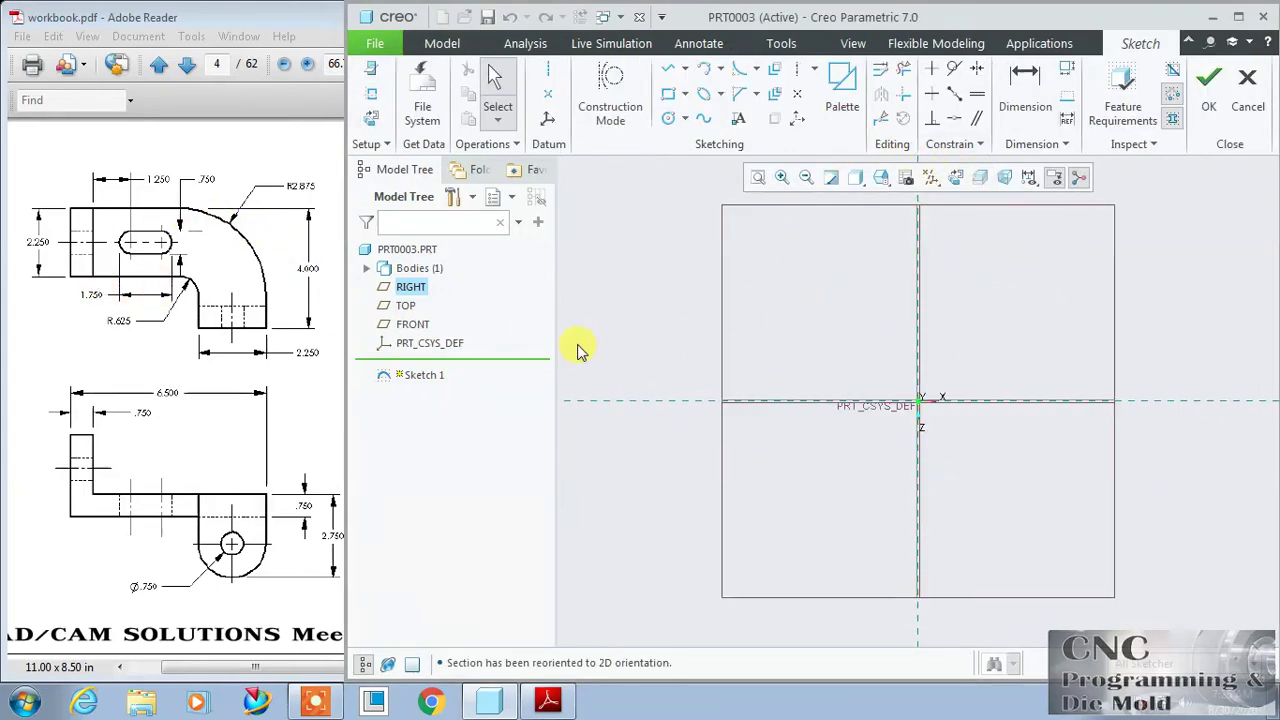
Hide the model tree and draw a vertical line starting at the origin.
left_click(367, 665)
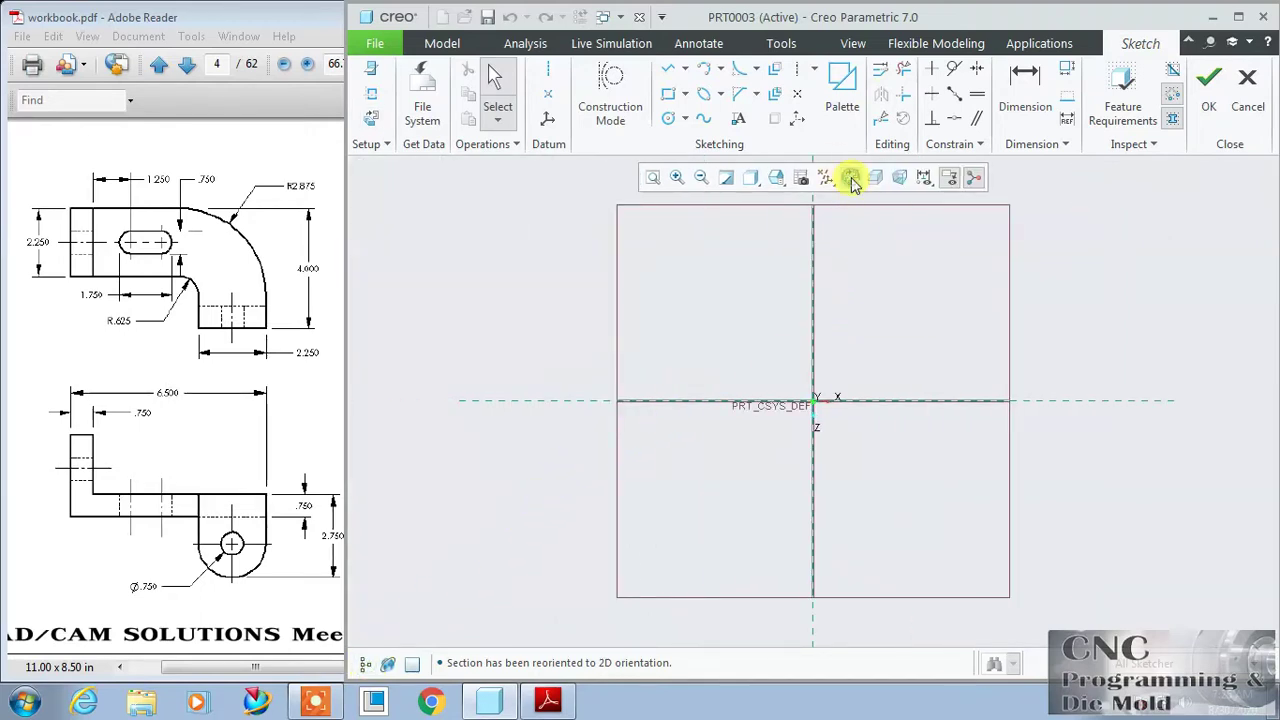
left_click(668, 70)
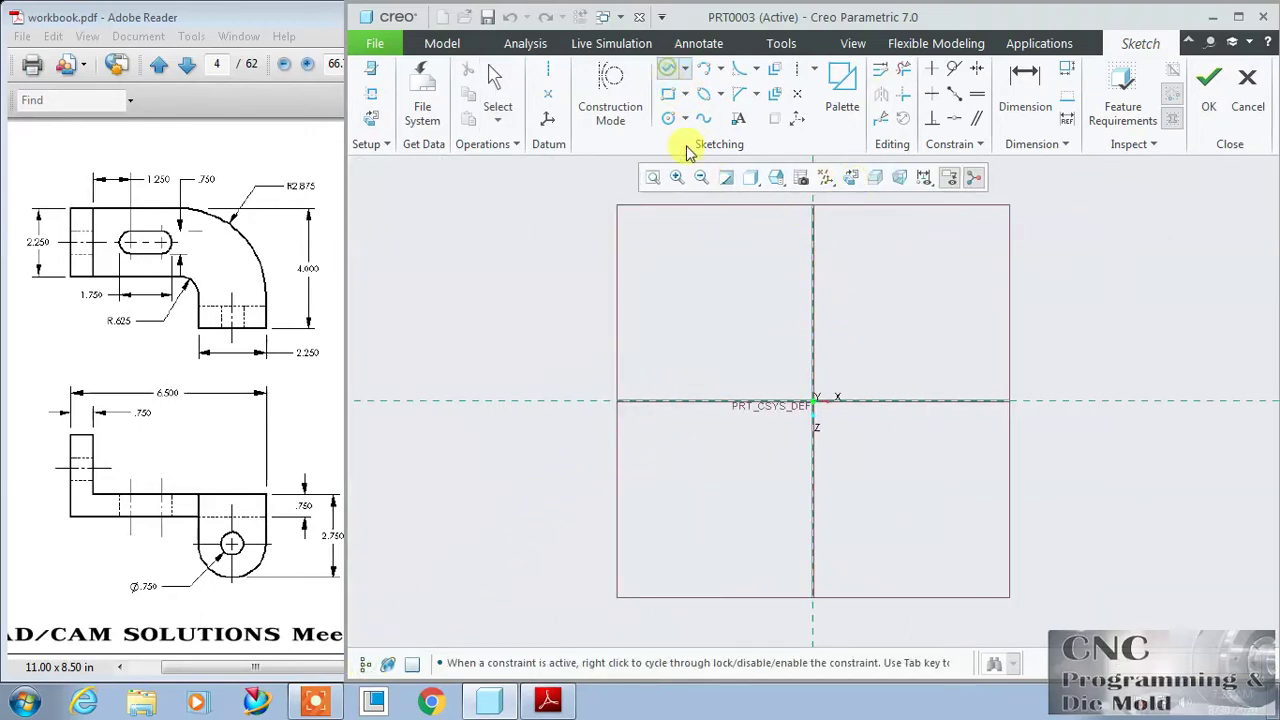
left_click(848, 333)
middle_click(608, 371)
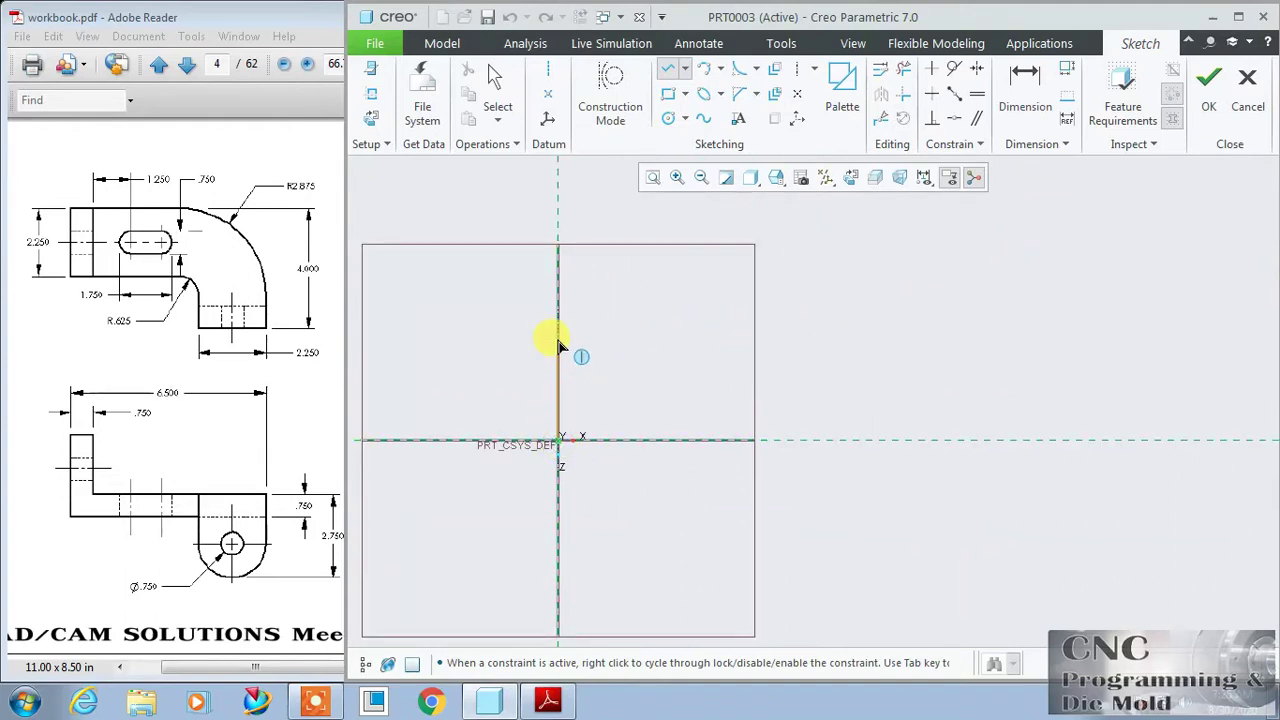
left_click(558, 350)
left_click(496, 80)
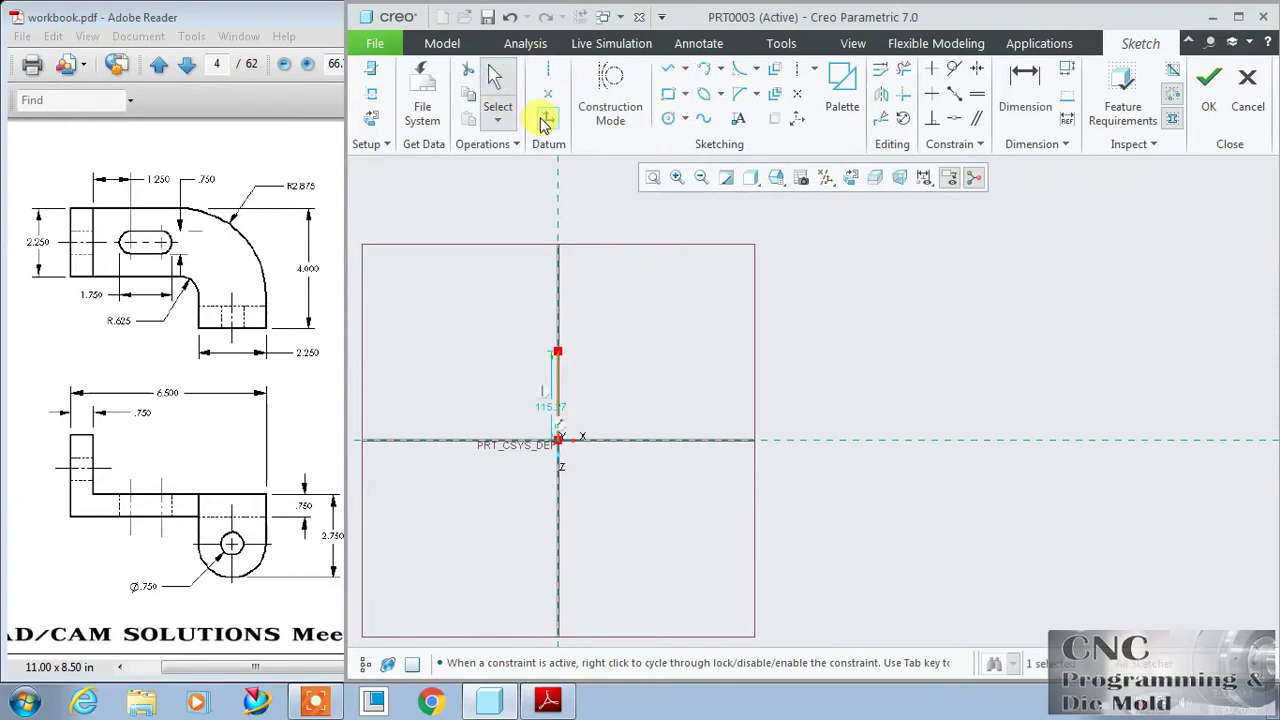
Set the vertical line's length to 2.25 and refit the sketch in view.
left_click(558, 392)
key("Delete")
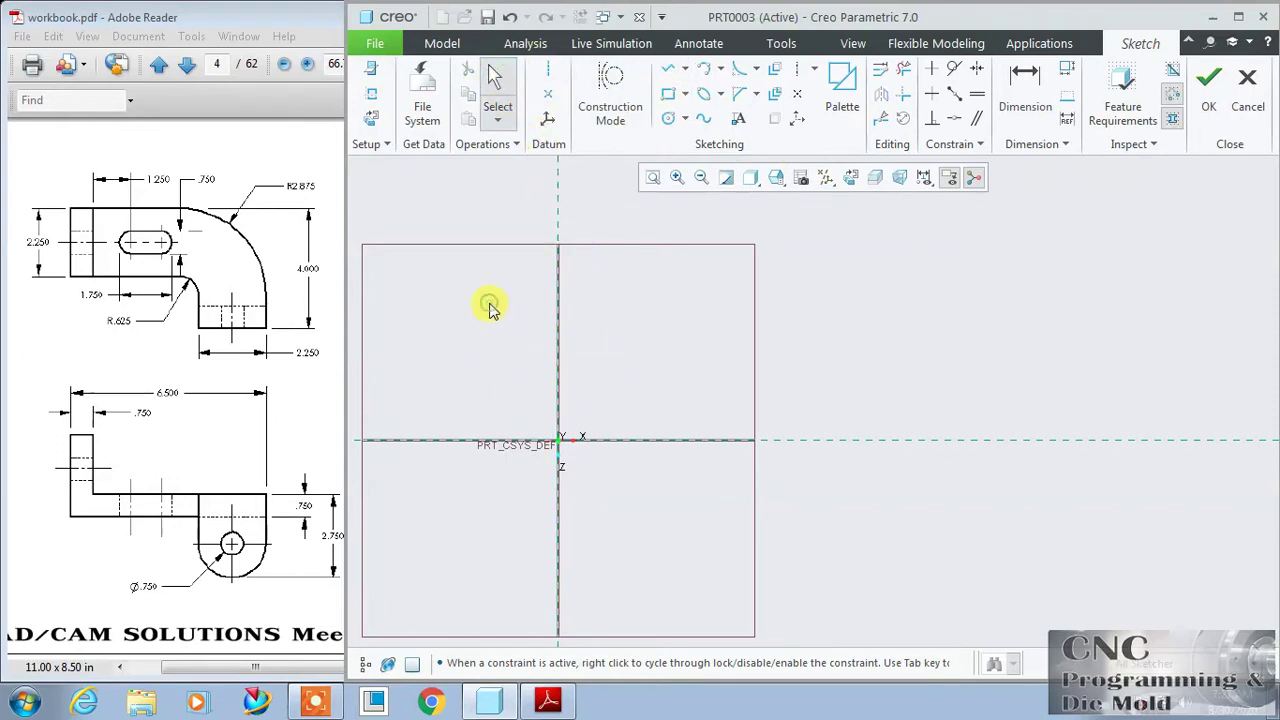
key("ctrl+z")
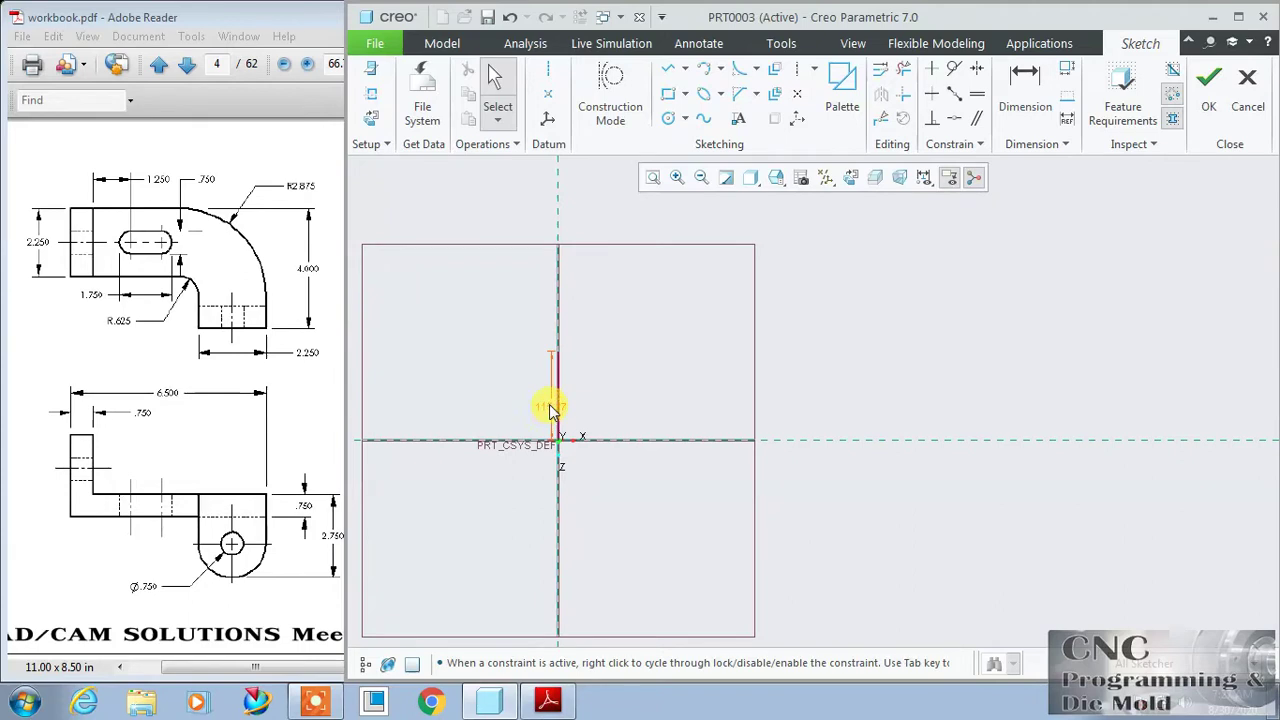
left_click(551, 405)
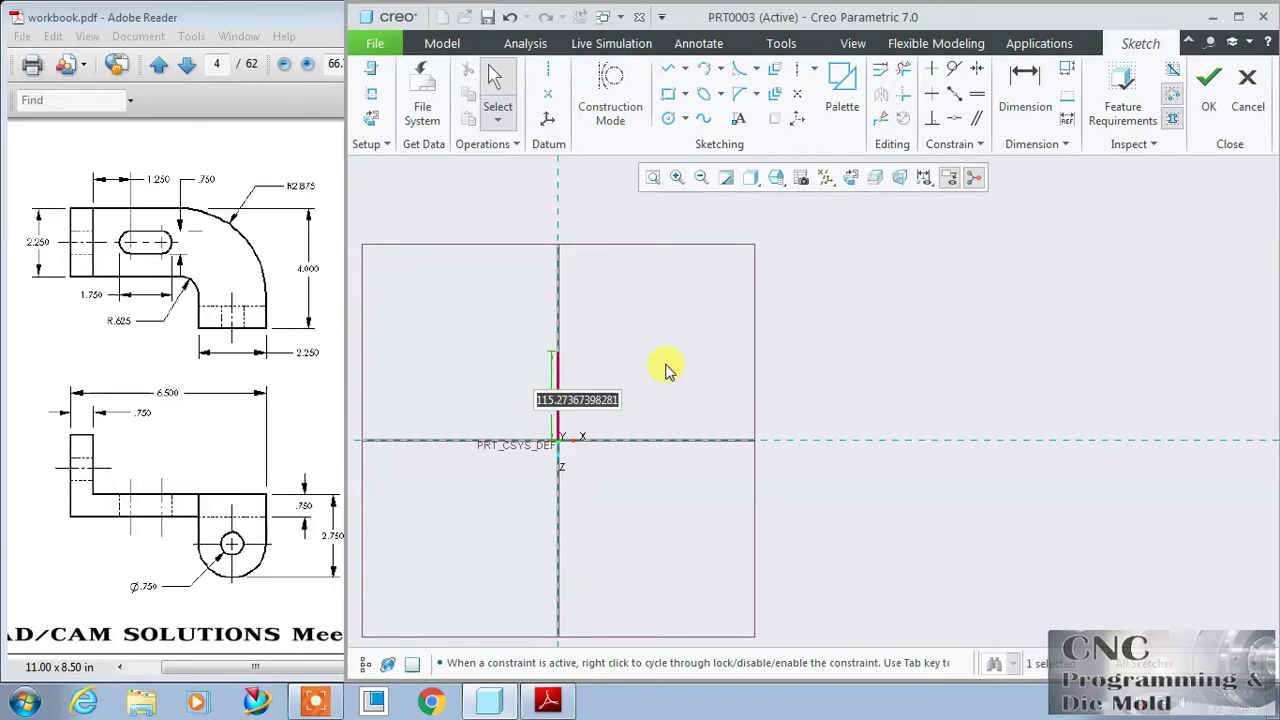
type("2.25")
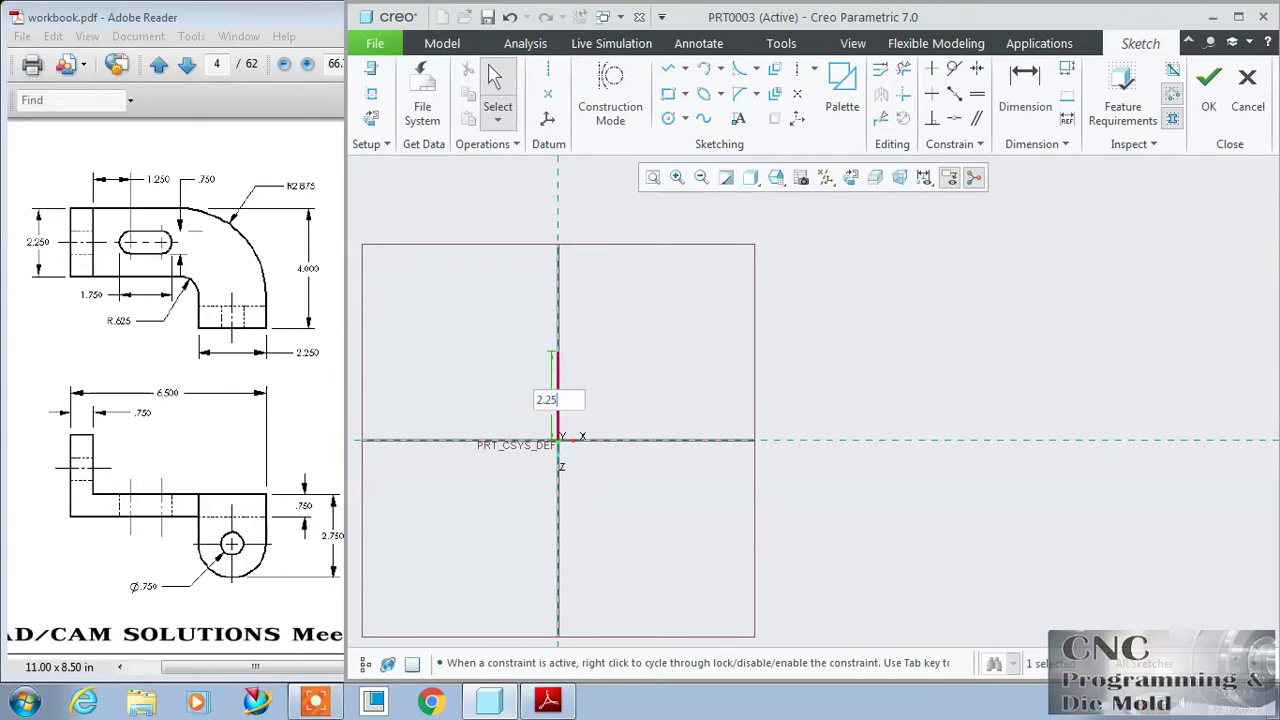
key("Return")
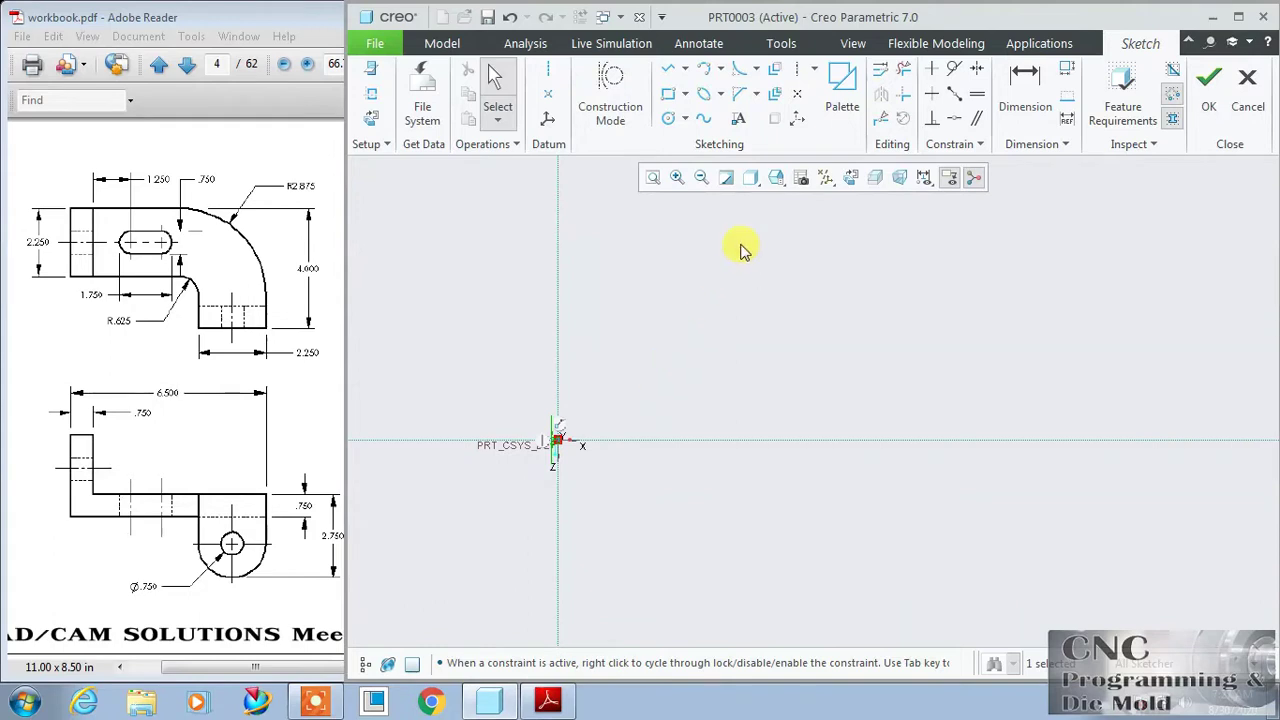
left_click(652, 177)
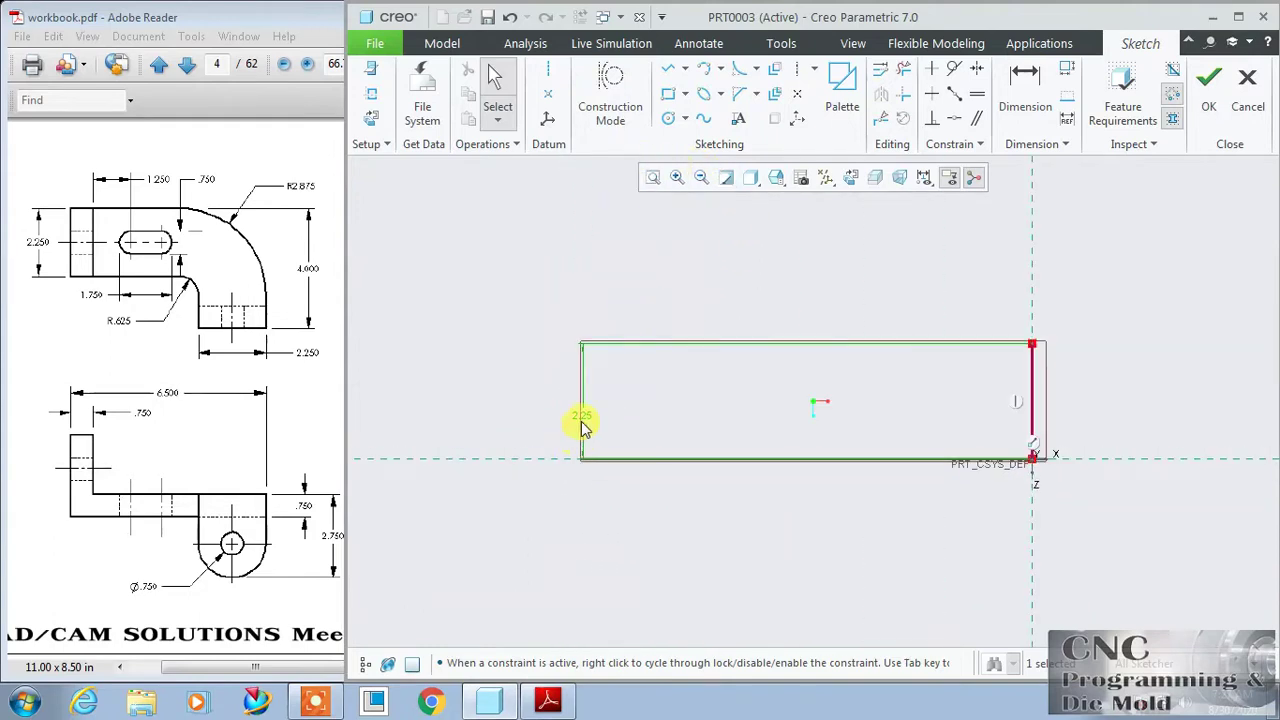
middle_click(1012, 386)
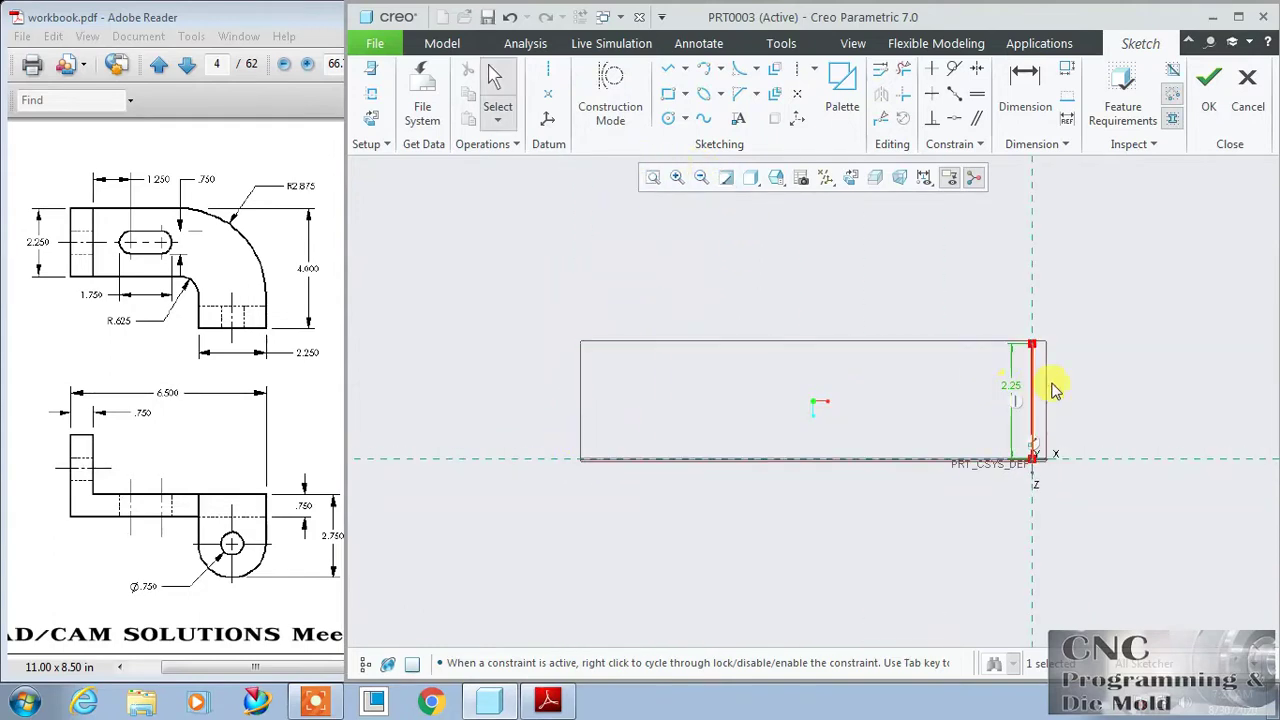
mouse_move(1097, 400)
middle_mouse_down("shift")
mouse_move(531, 380)
mouse_move(380, 421)
middle_mouse_up("shift")
mouse_move(894, 391)
middle_mouse_down("shift")
mouse_move(789, 423)
mouse_move(600, 430)
middle_mouse_up("shift")
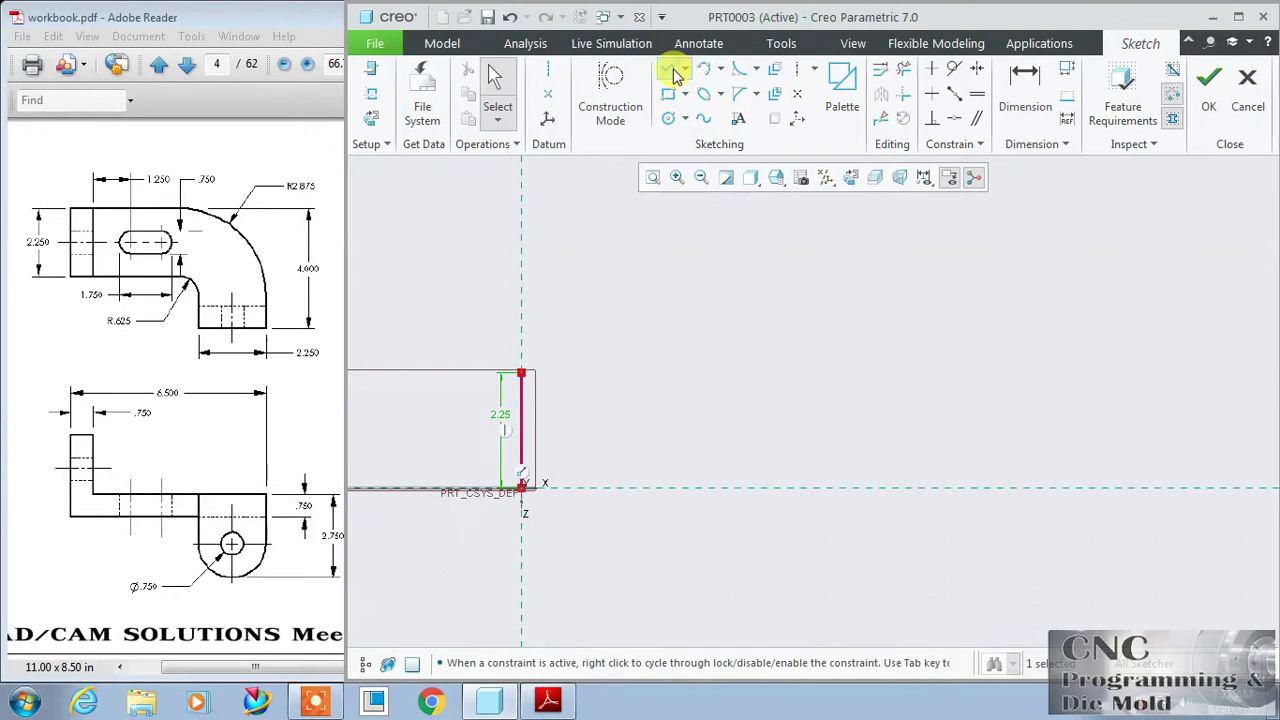
Draw the remaining L-profile edges with Line, closing back at the origin.
left_click(670, 70)
left_click(521, 371)
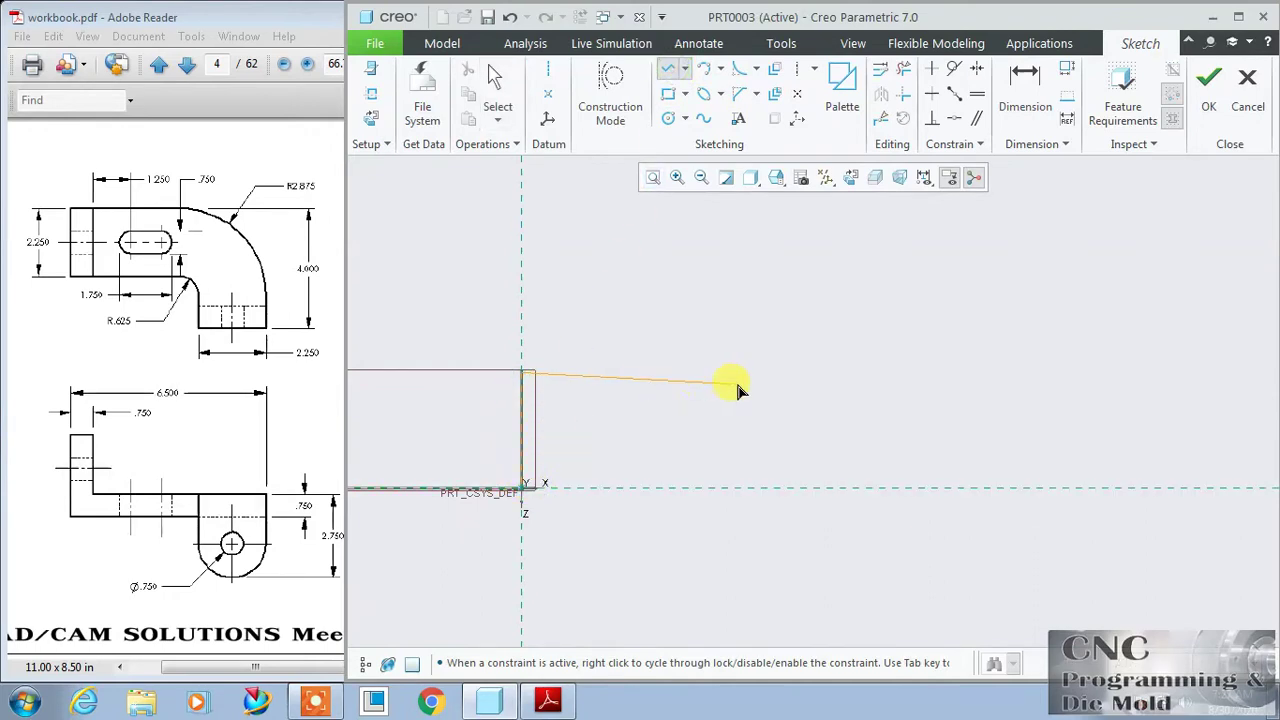
left_click(797, 372)
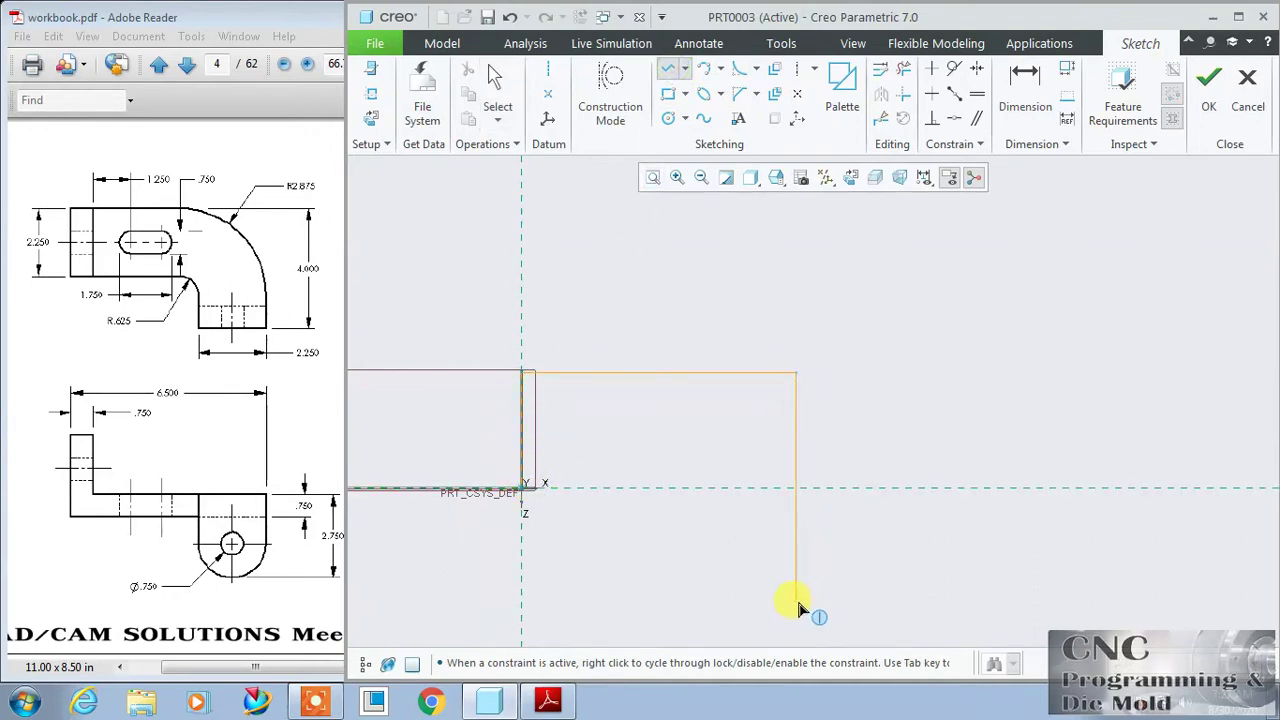
left_click(796, 607)
left_click(699, 607)
left_click(699, 489)
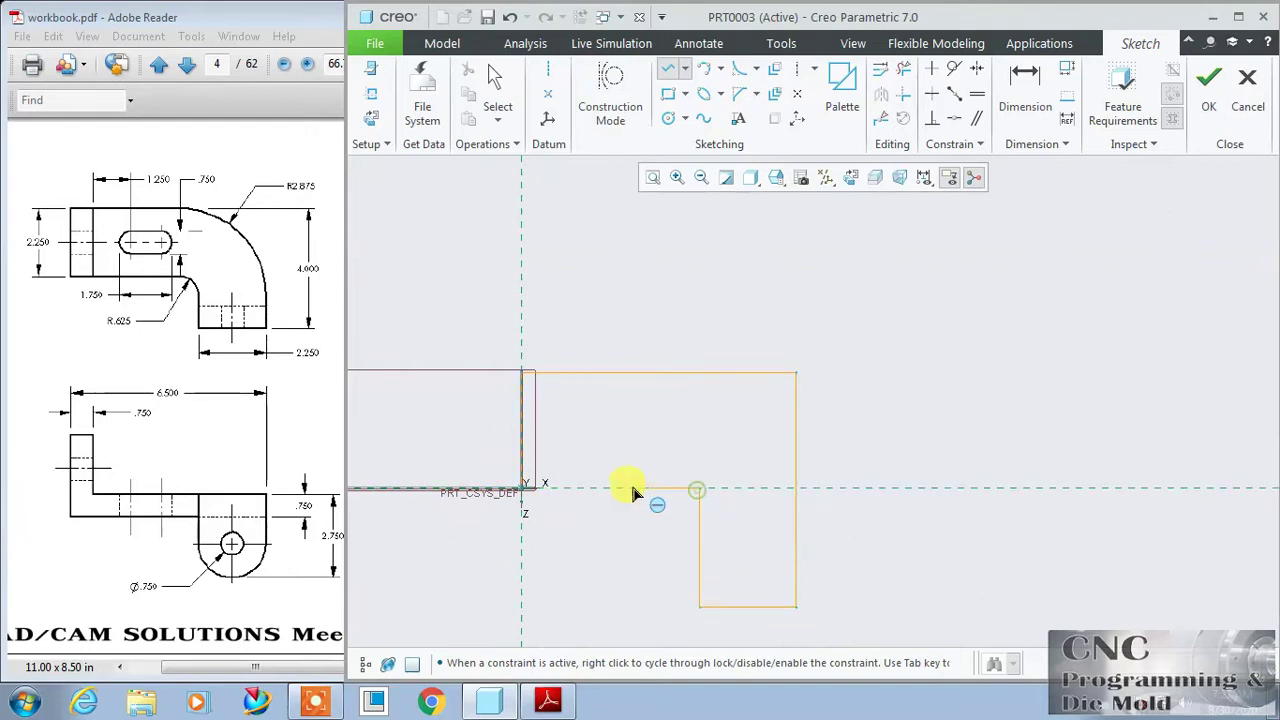
left_click(521, 489)
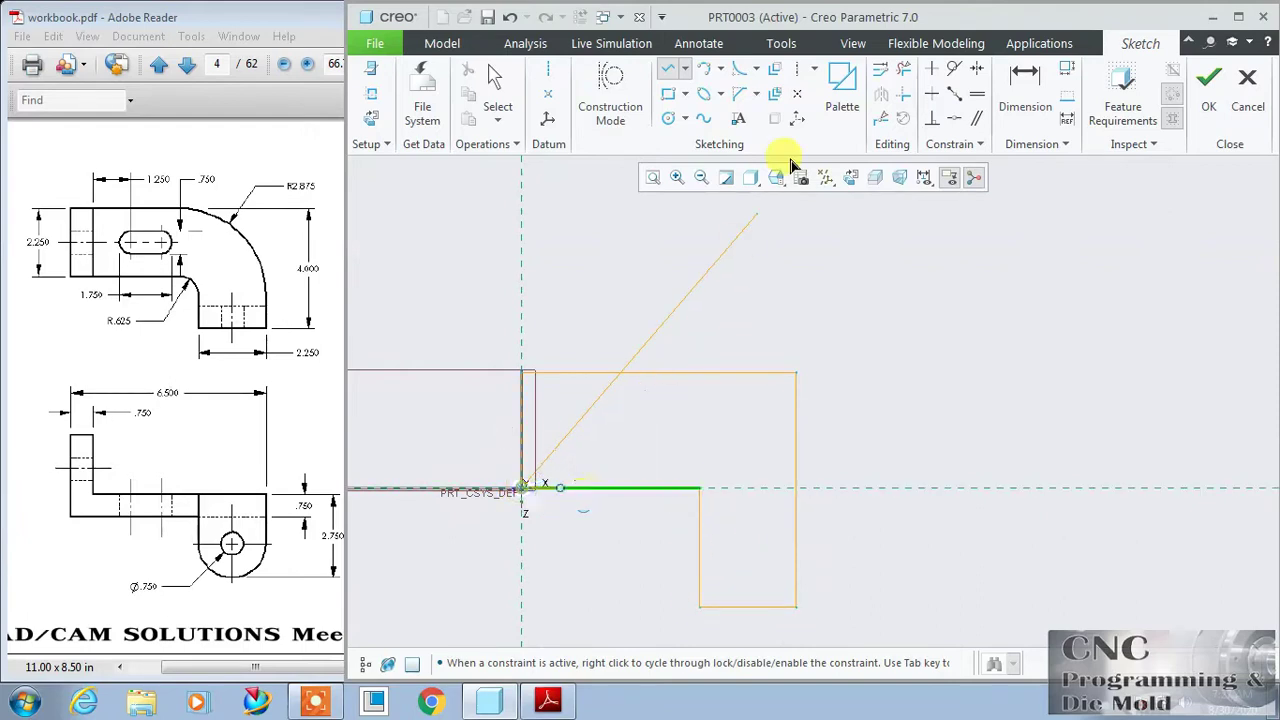
Fillet the top-right corner (R 0.75) and the inner corner (R 0.35).
left_click(739, 68)
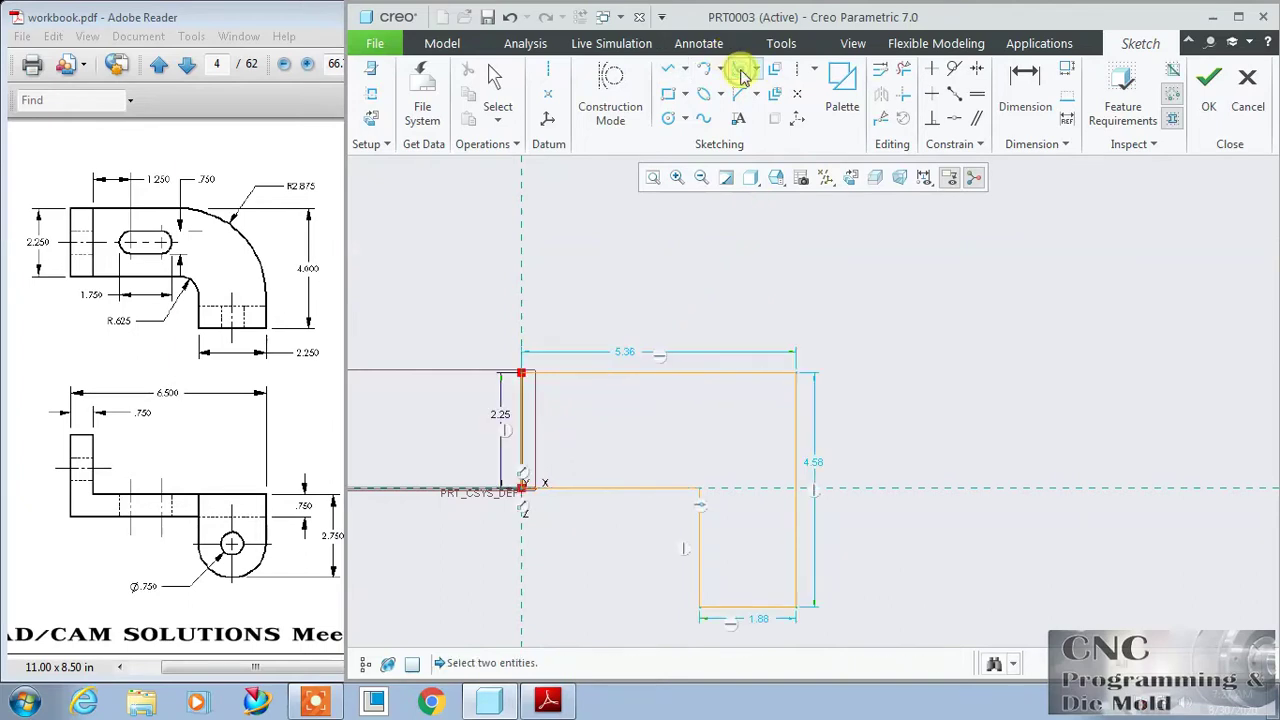
left_click(760, 372)
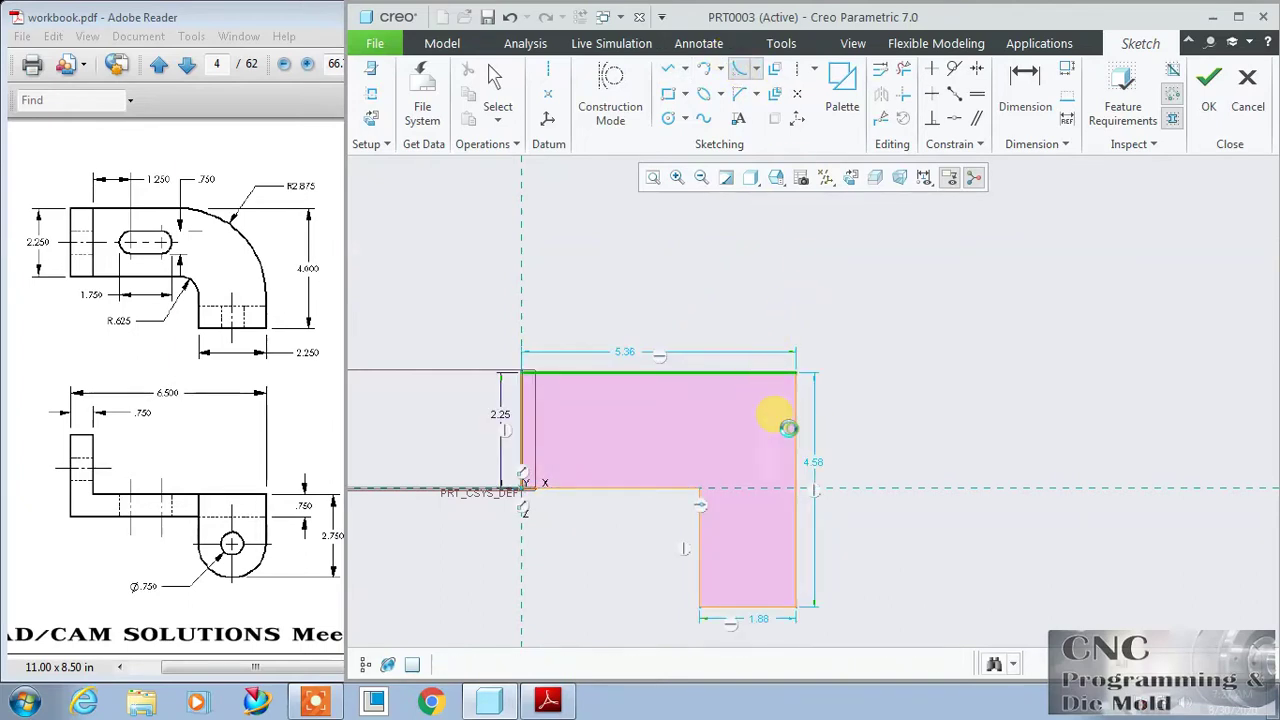
left_click(795, 428)
left_click(686, 491)
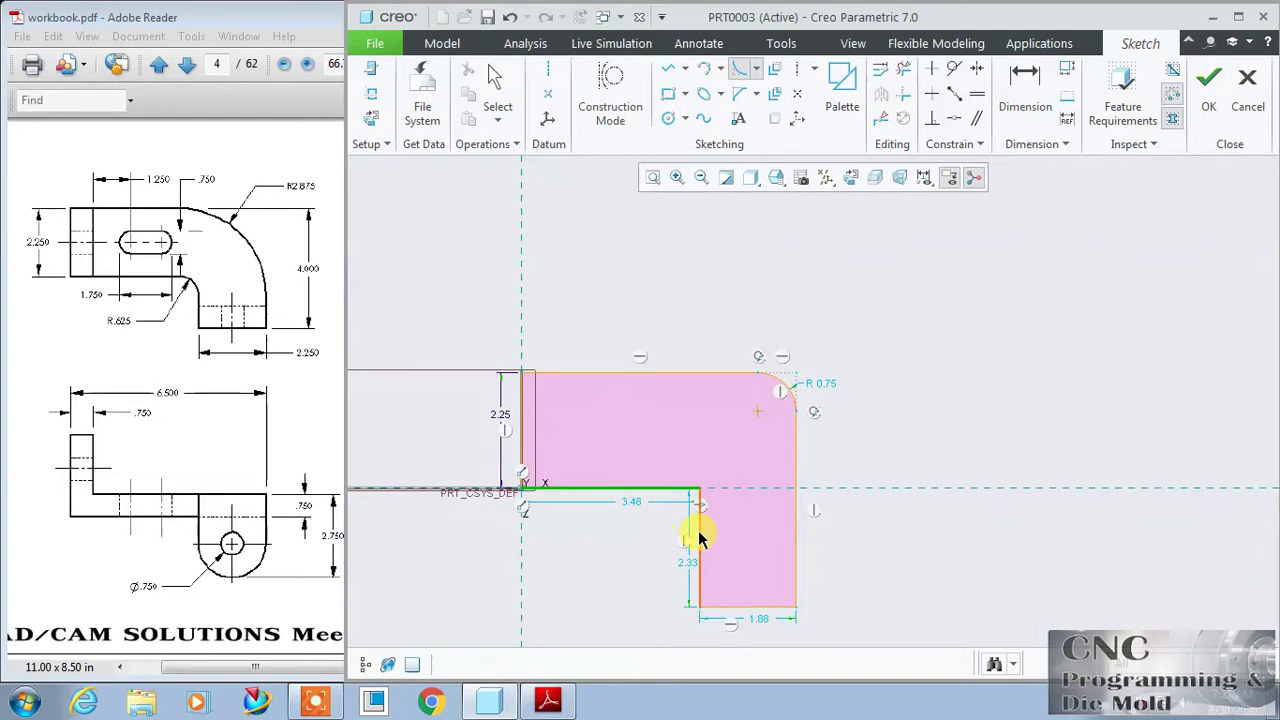
left_click(699, 530)
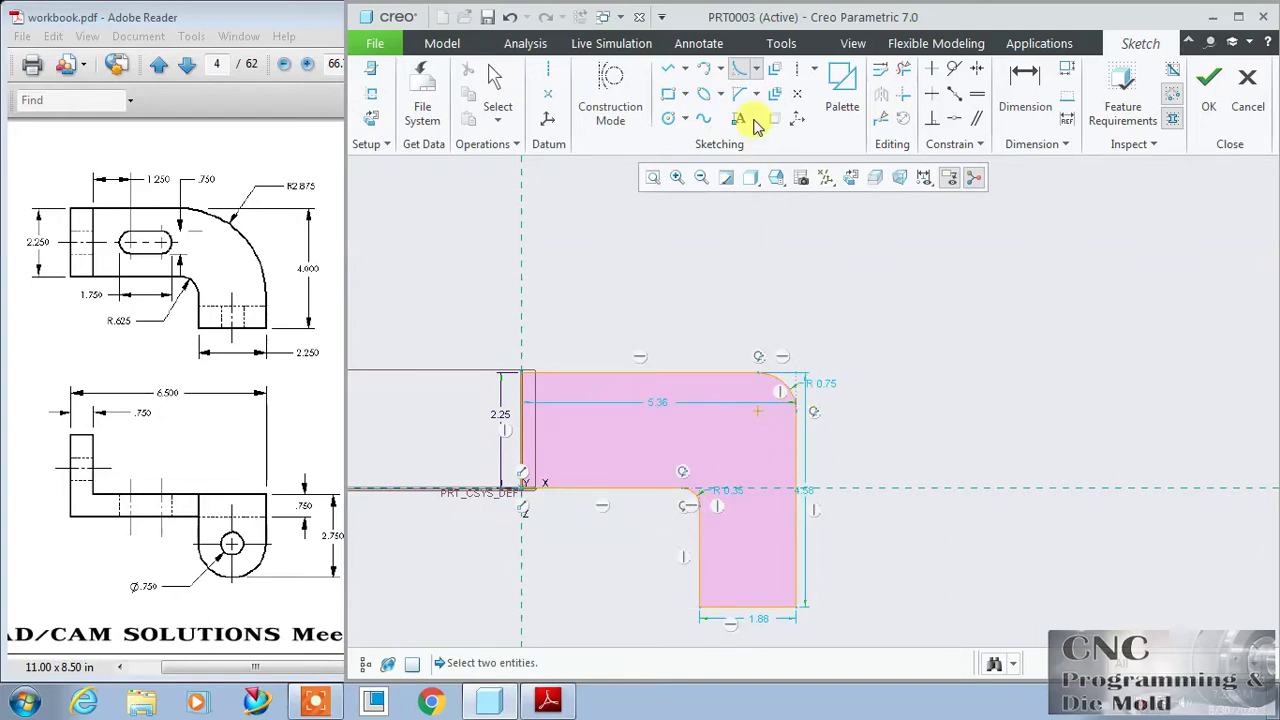
left_click(742, 68)
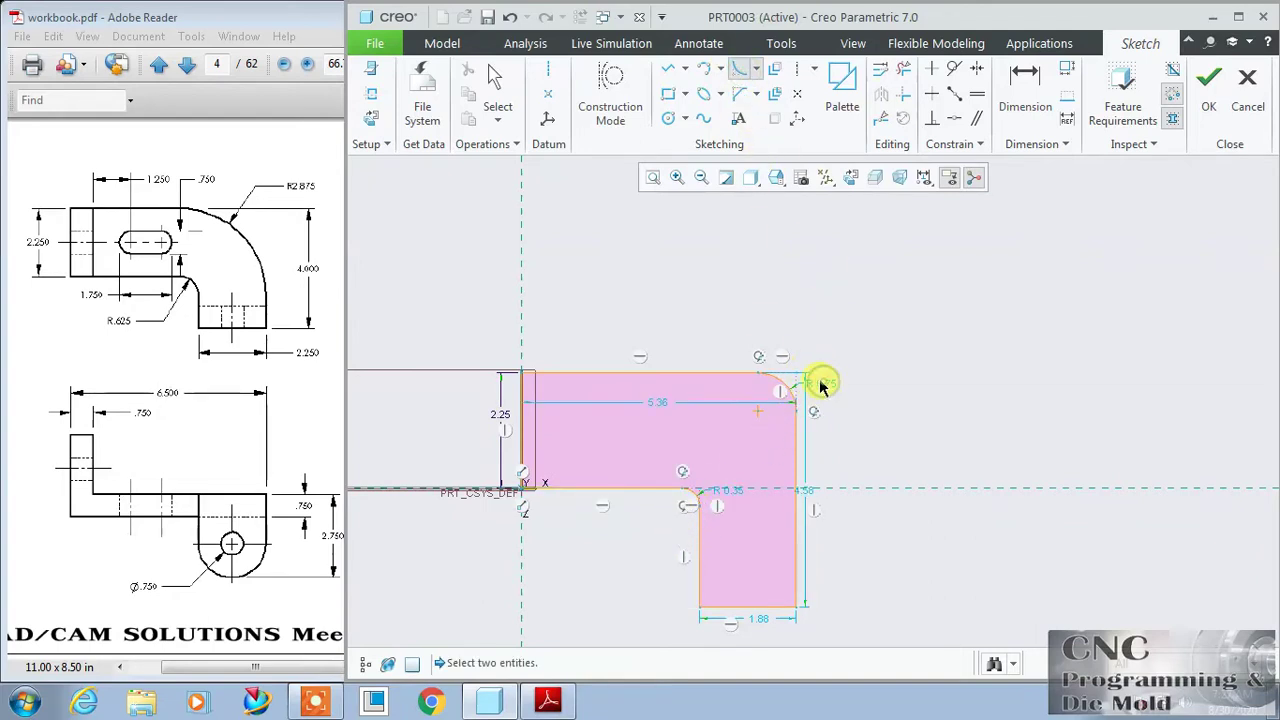
left_click(497, 80)
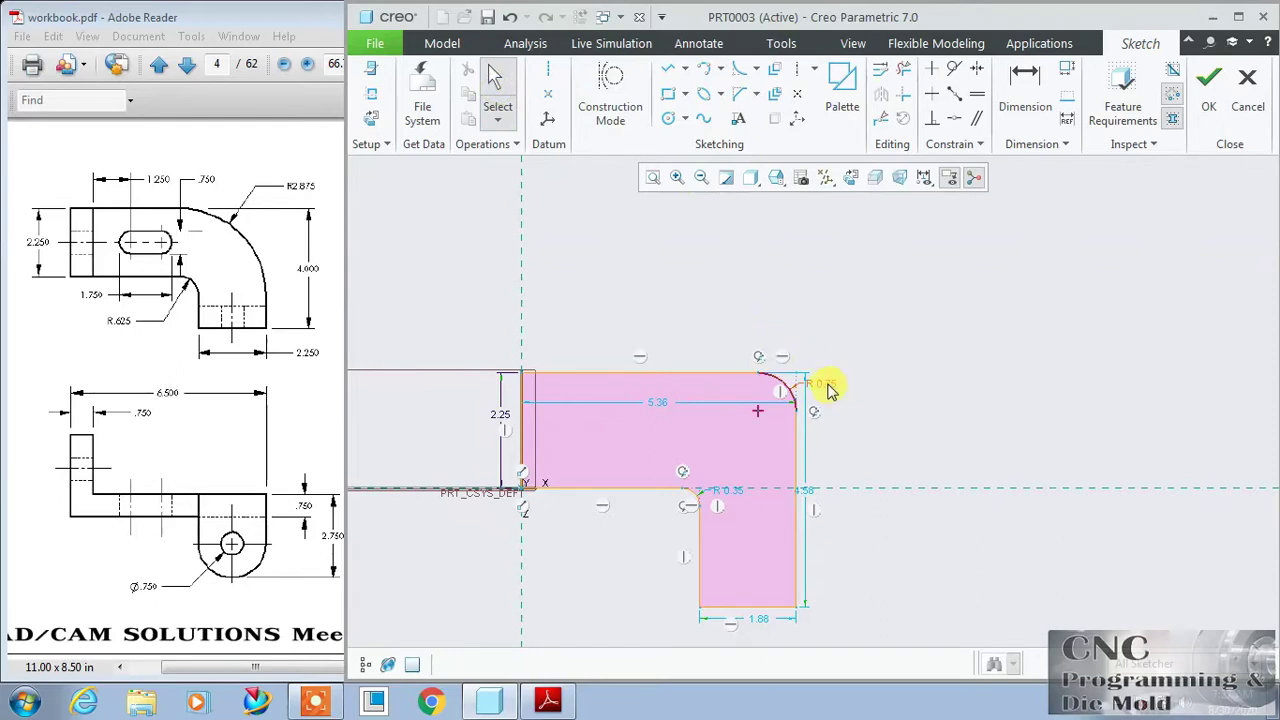
Set the outer round to 2.875, then undo a 0.625 edit that distorted the profile.
double_click(824, 385)
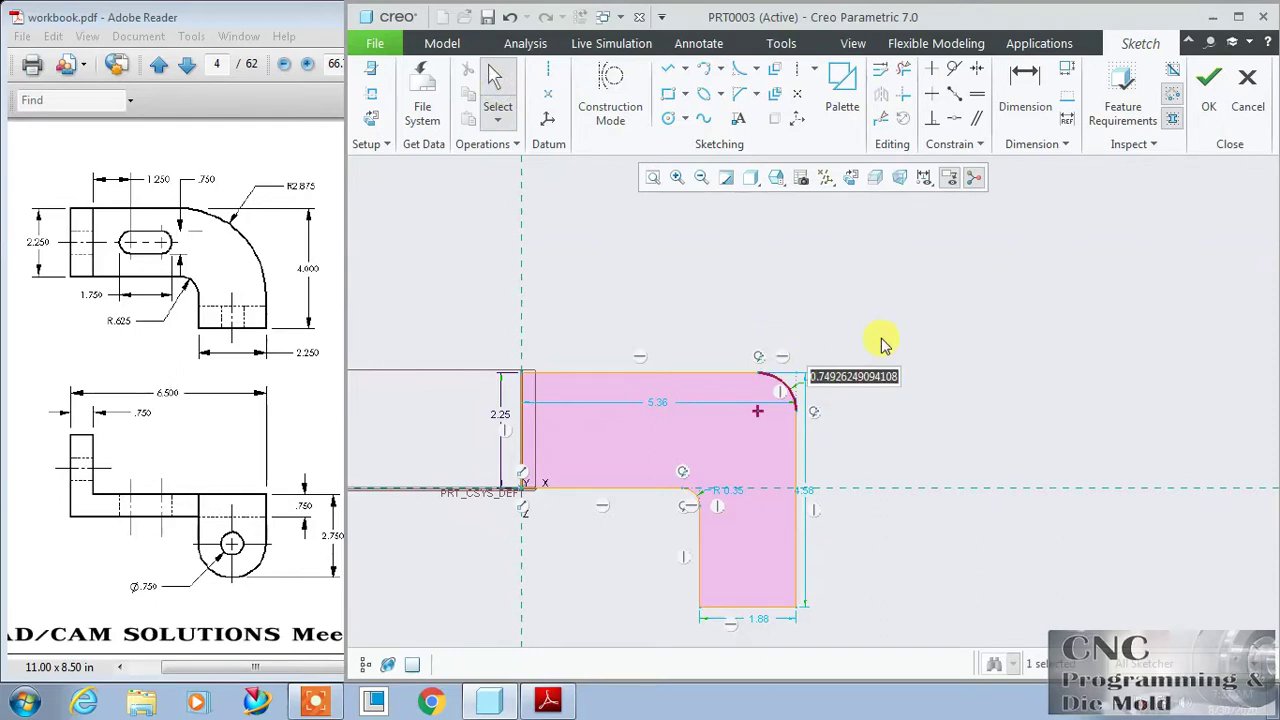
type("2.875")
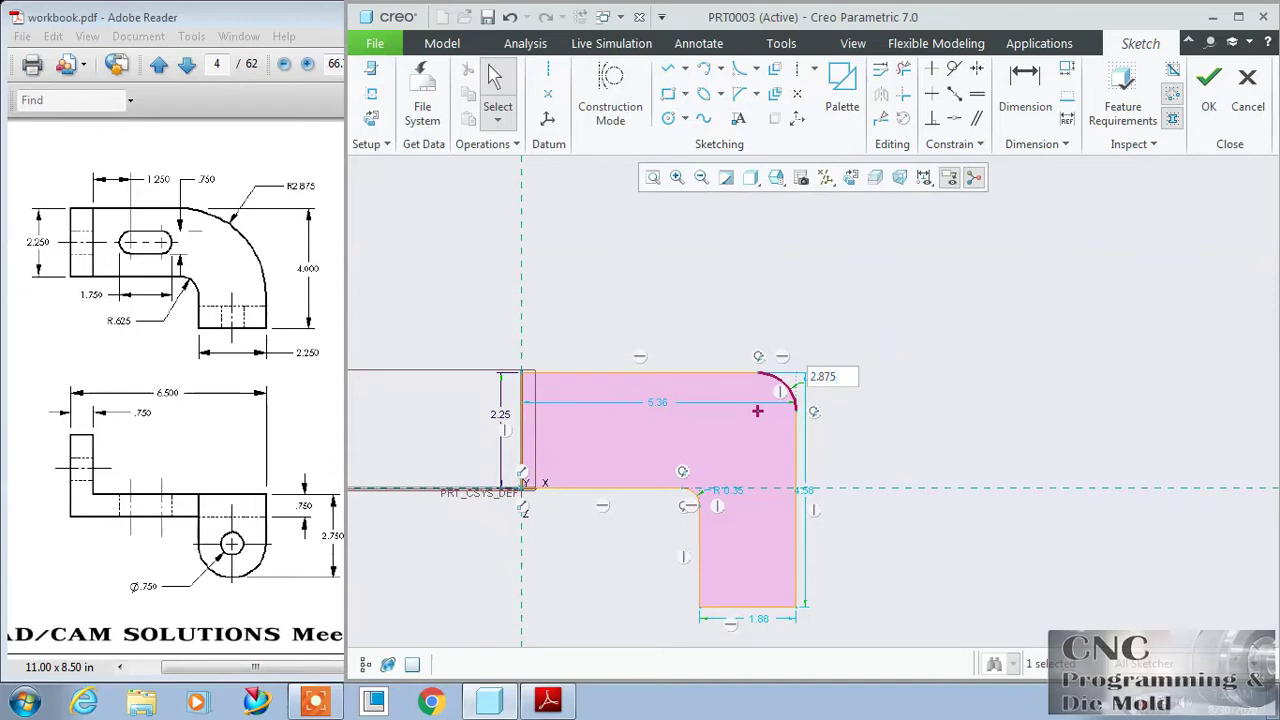
key("Return")
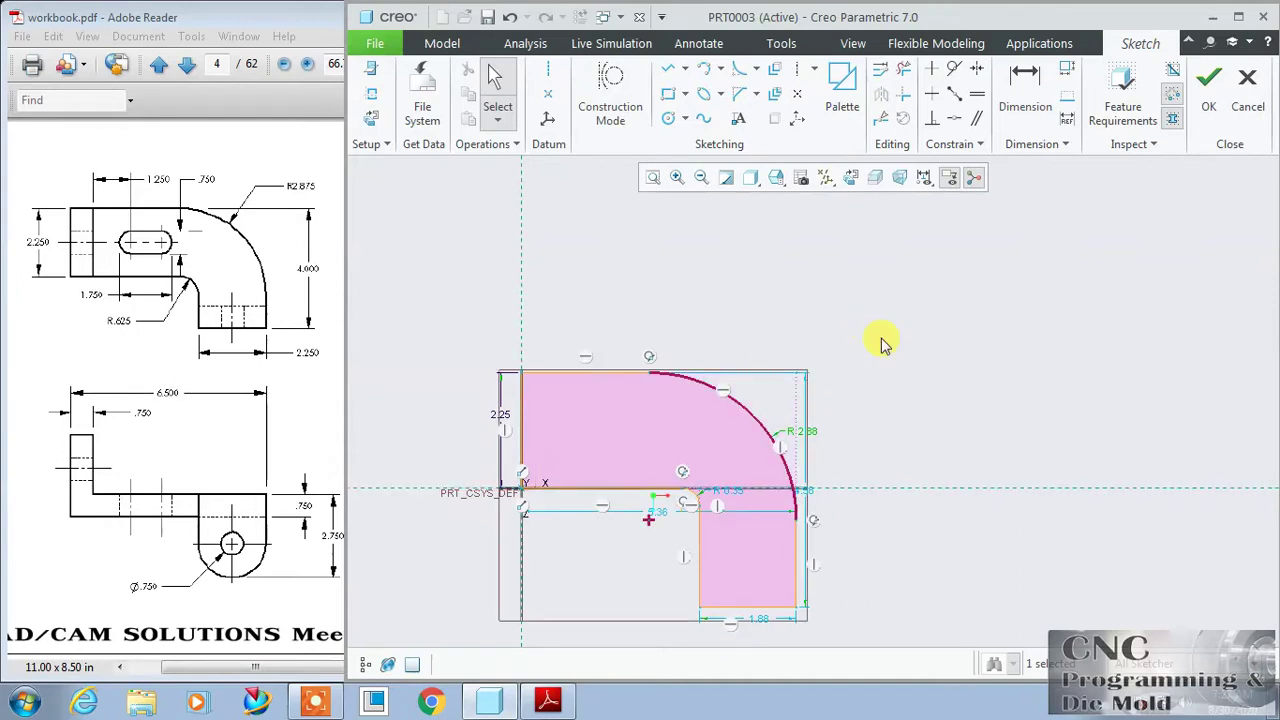
double_click(659, 517)
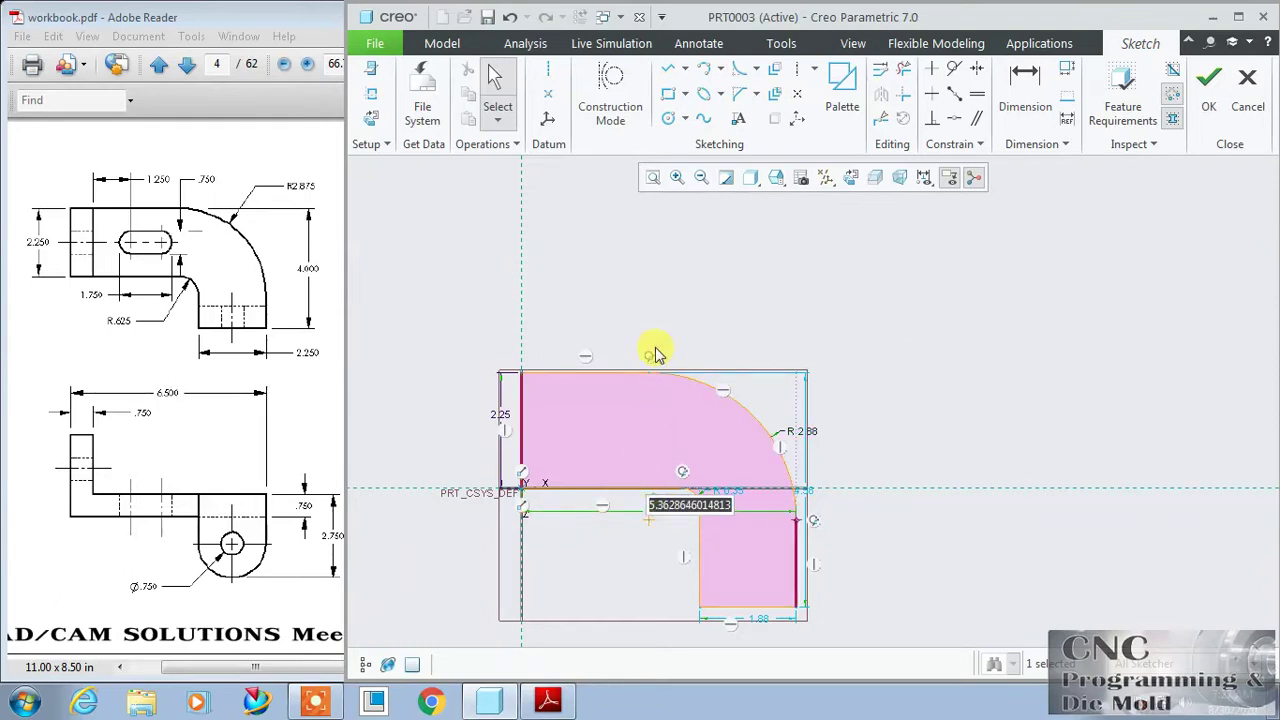
key("BackSpace")
type(".625")
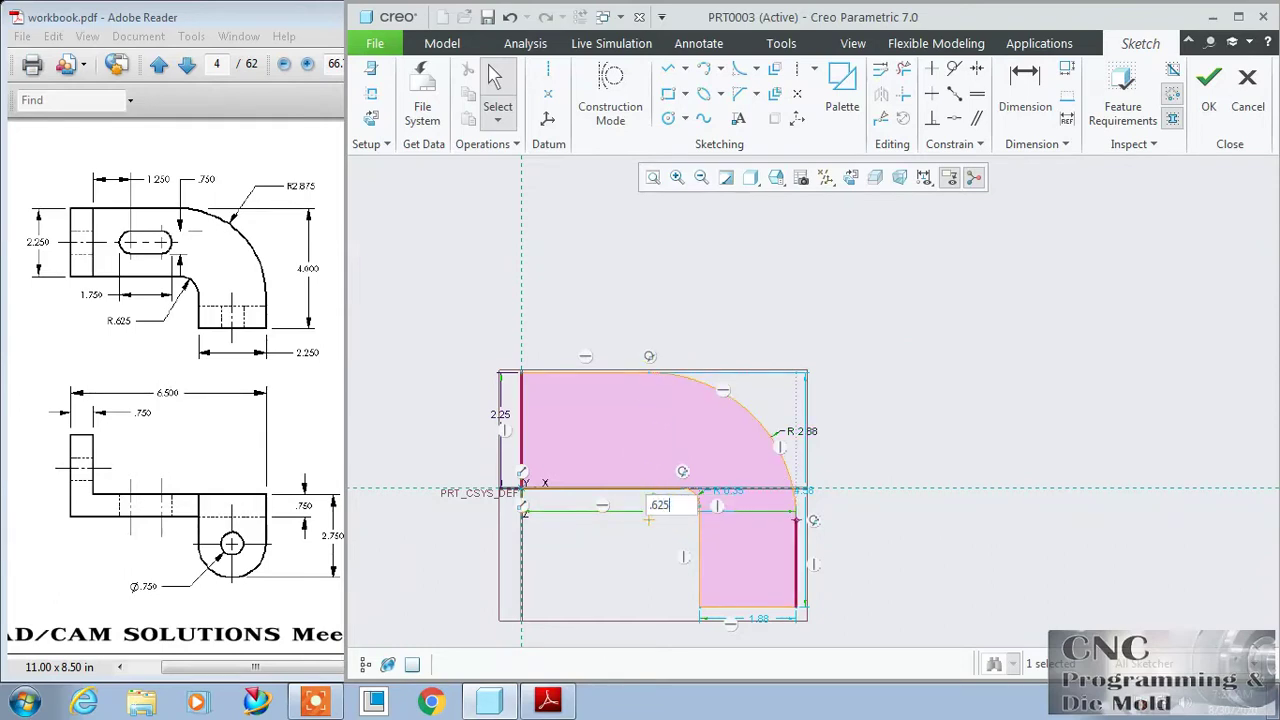
key("Return")
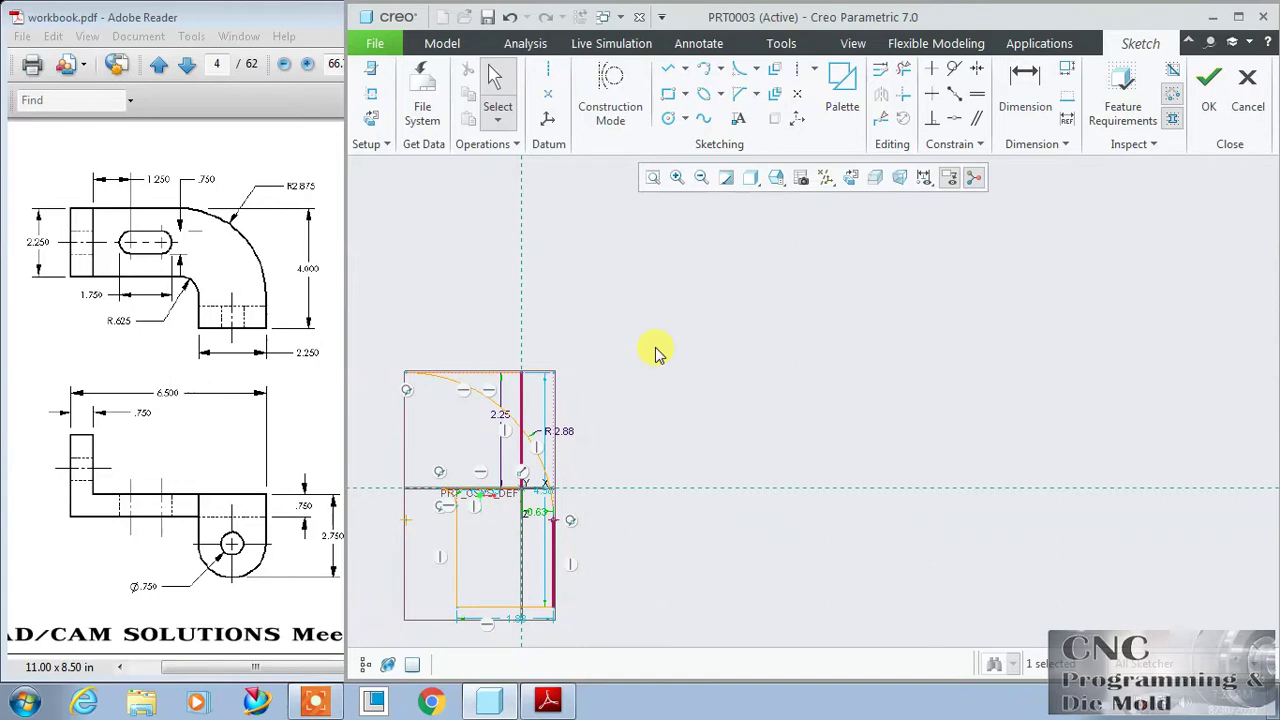
left_click(511, 17)
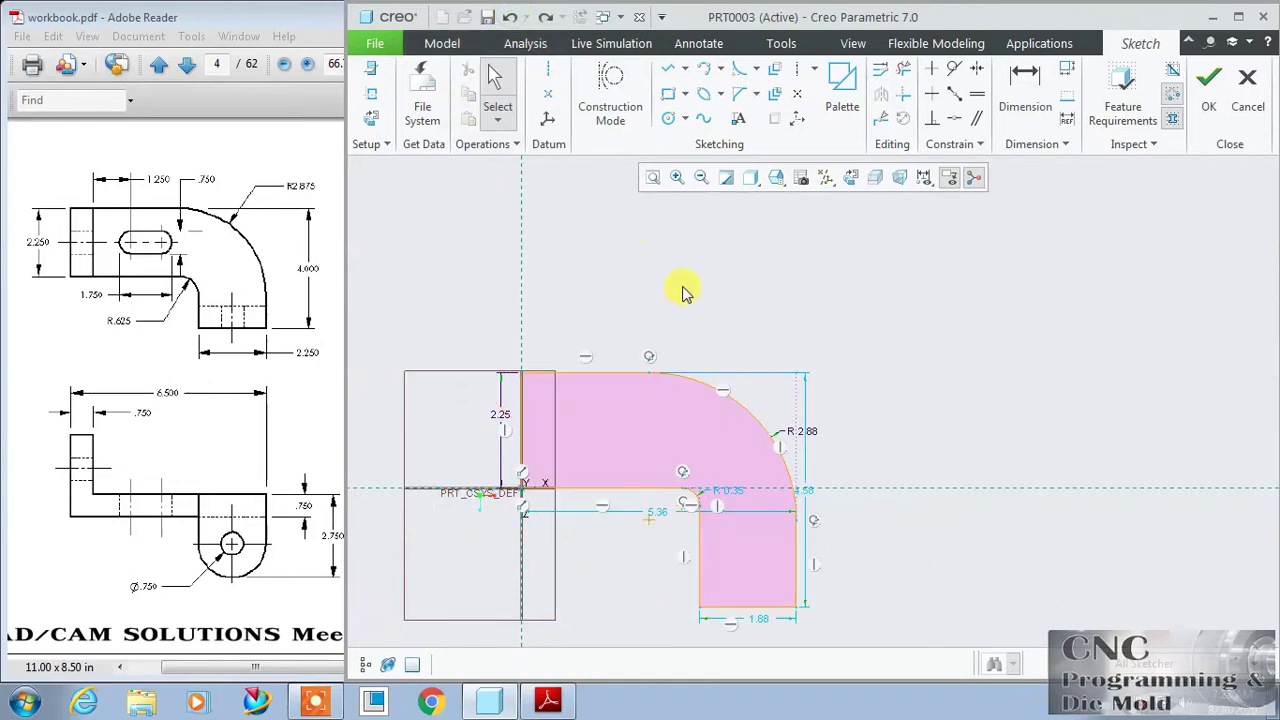
Set overall width to 6.5, inner fillet to .625, and bottom leg width to 2.25.
double_click(660, 512)
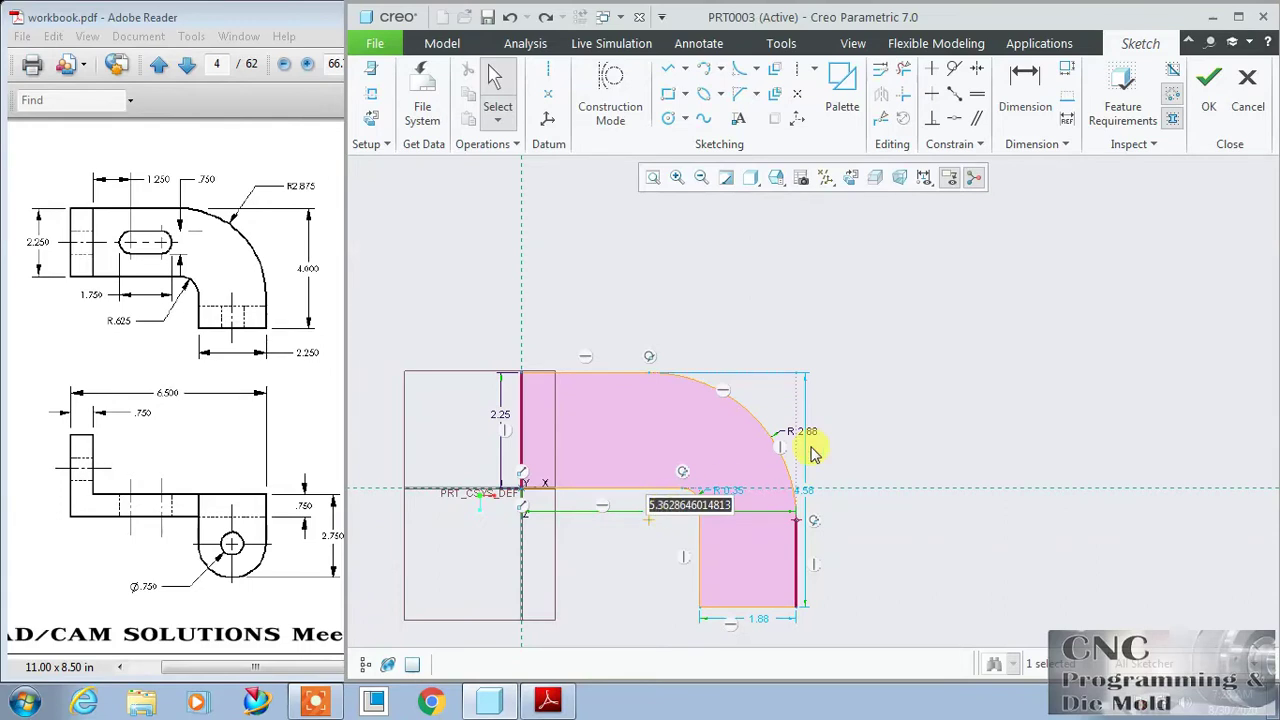
type("6.5")
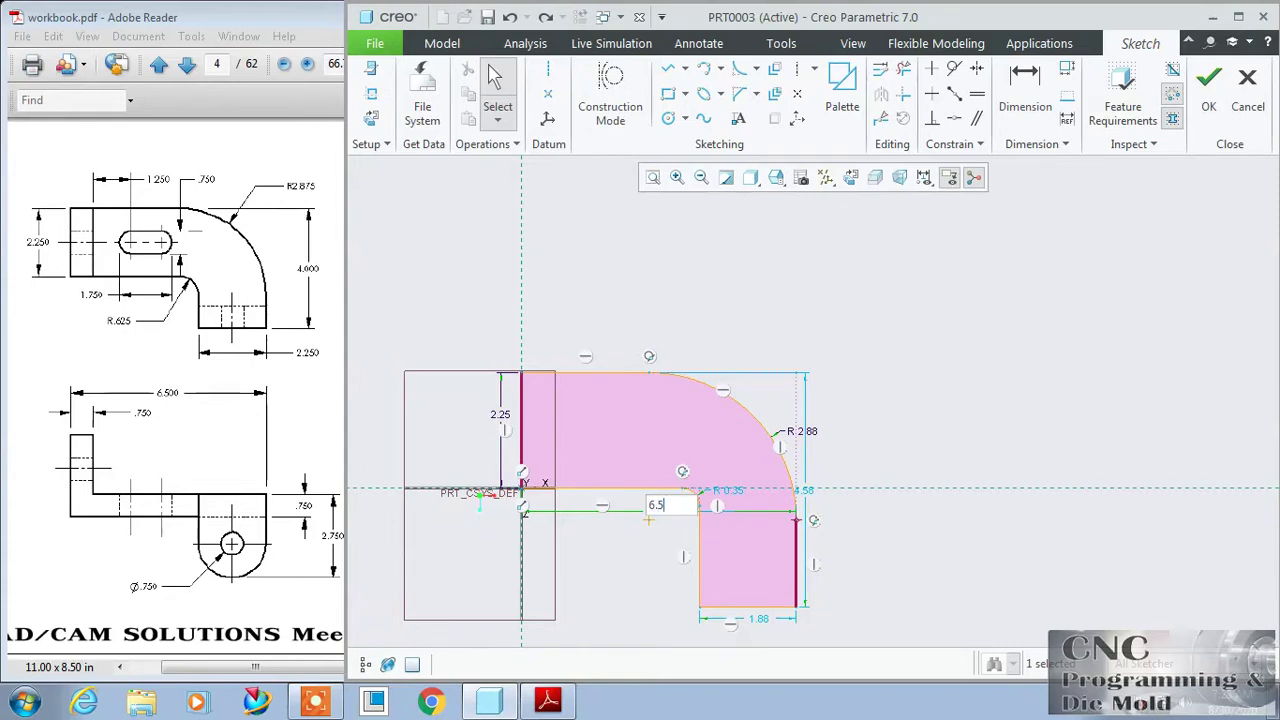
key("Return")
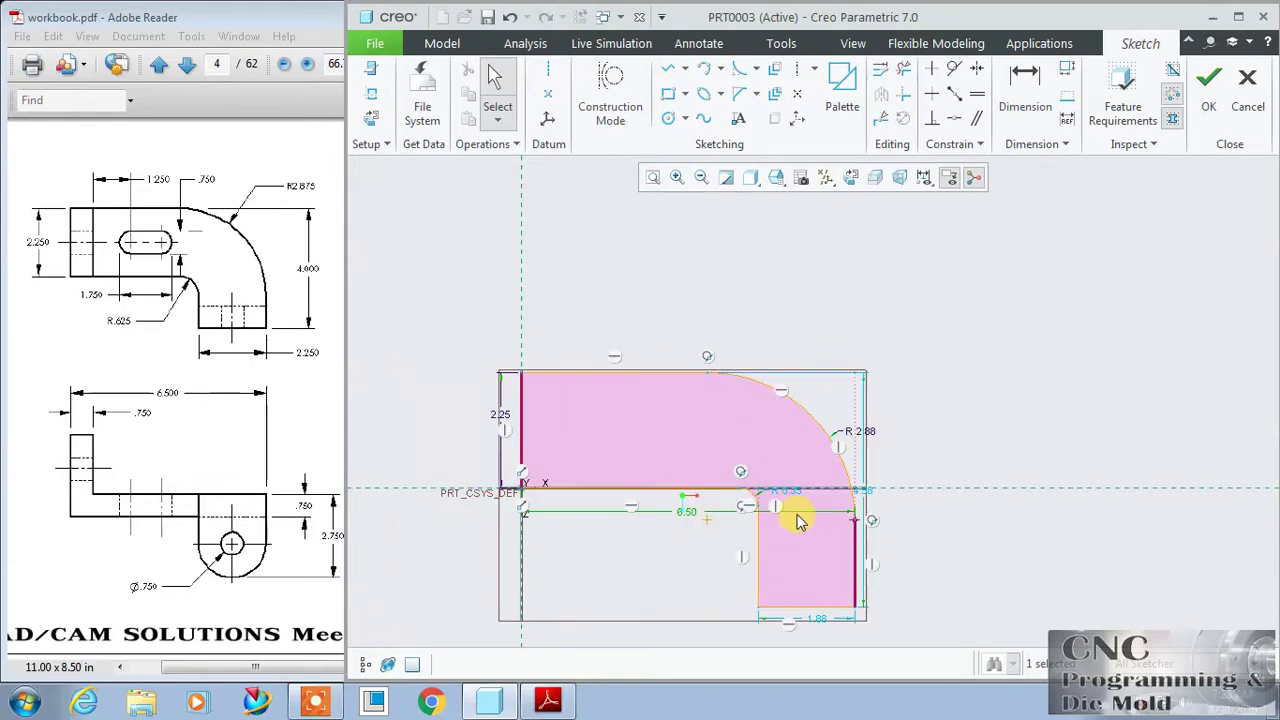
double_click(798, 496)
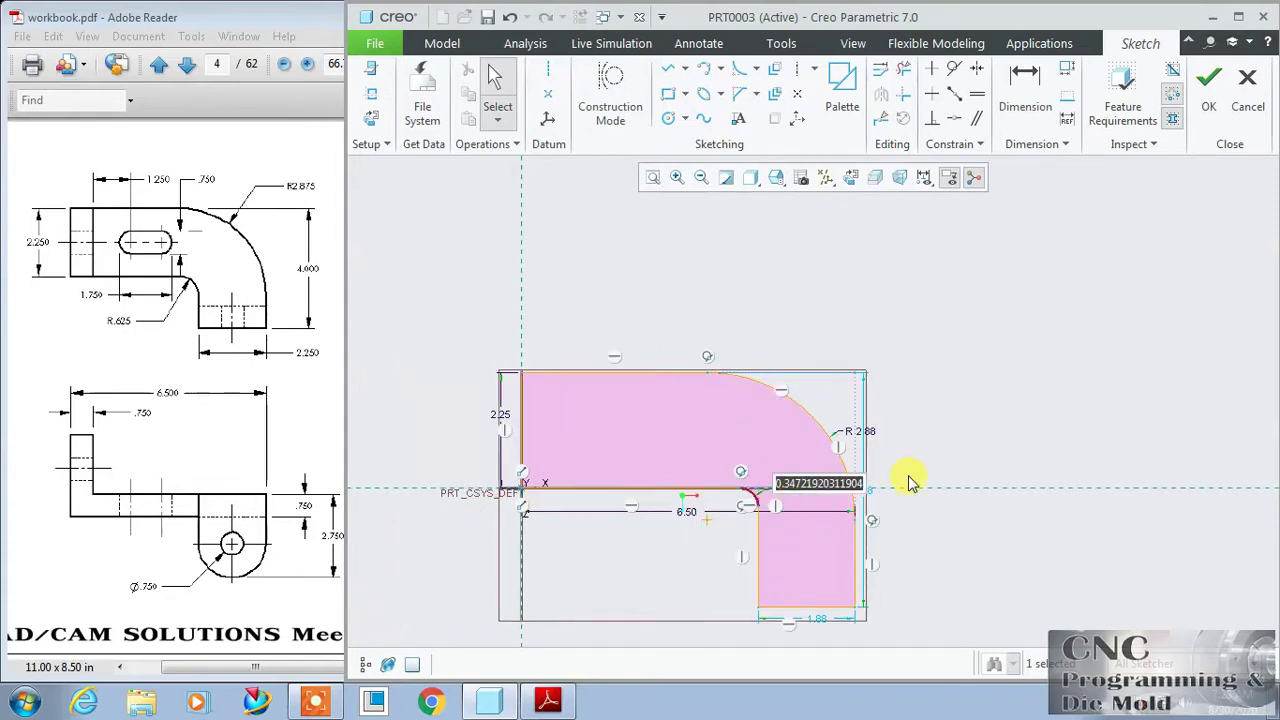
key("BackSpace")
type(".625")
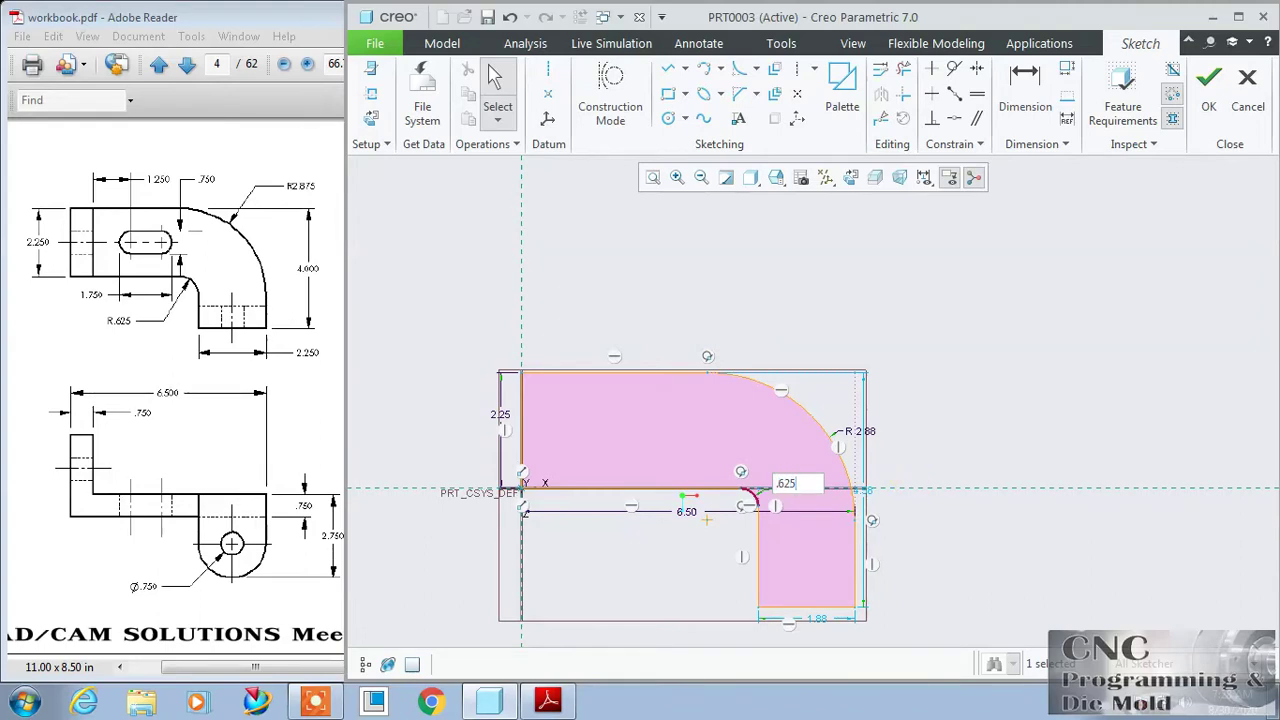
key("Return")
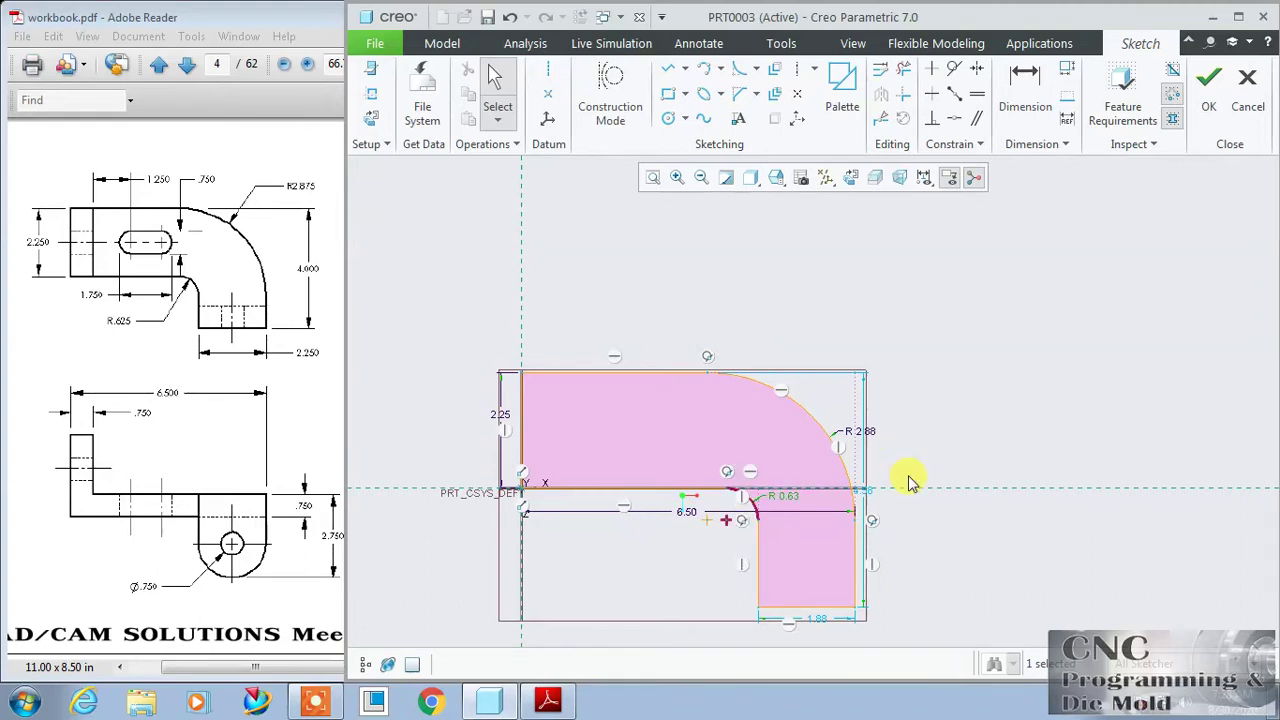
double_click(826, 622)
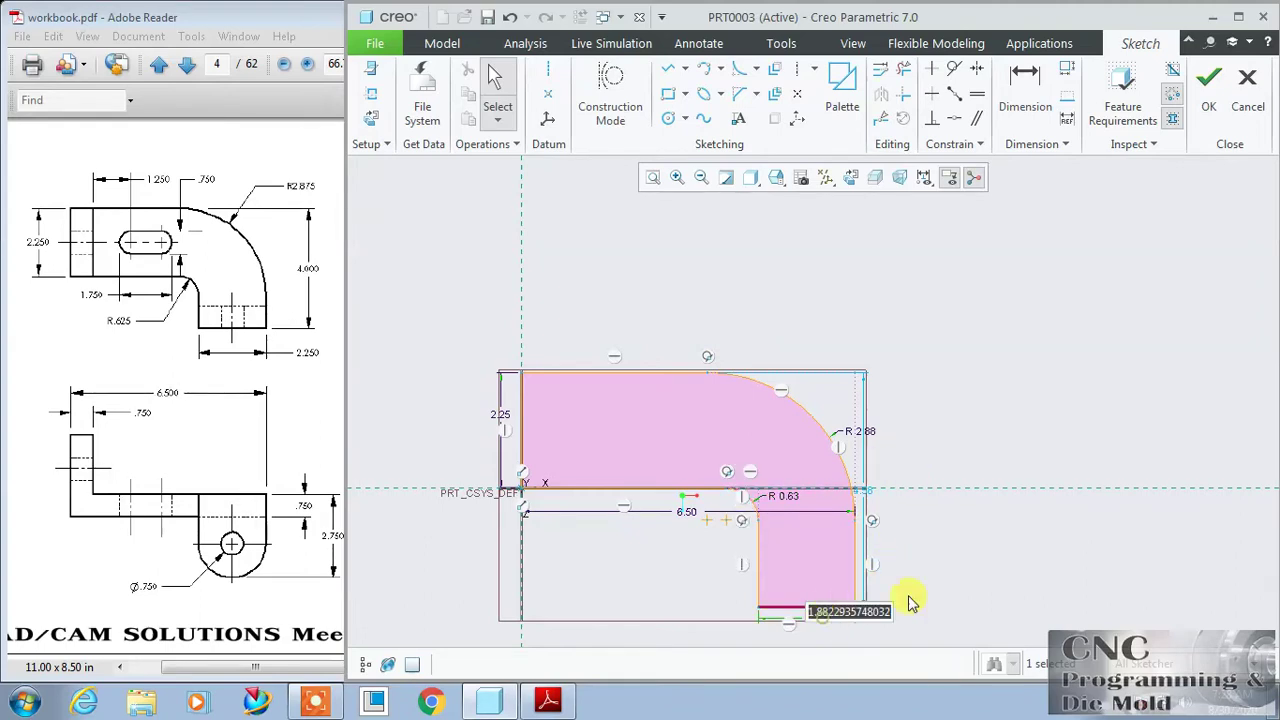
type("2.25")
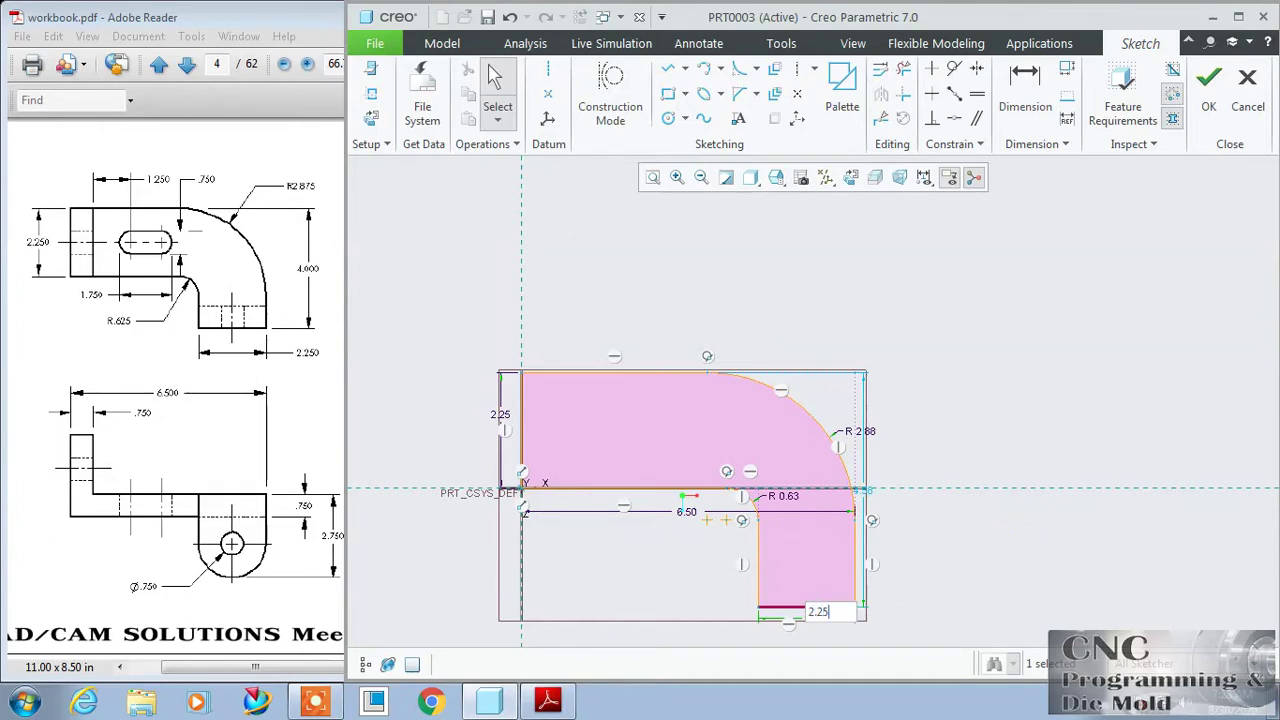
key("Return")
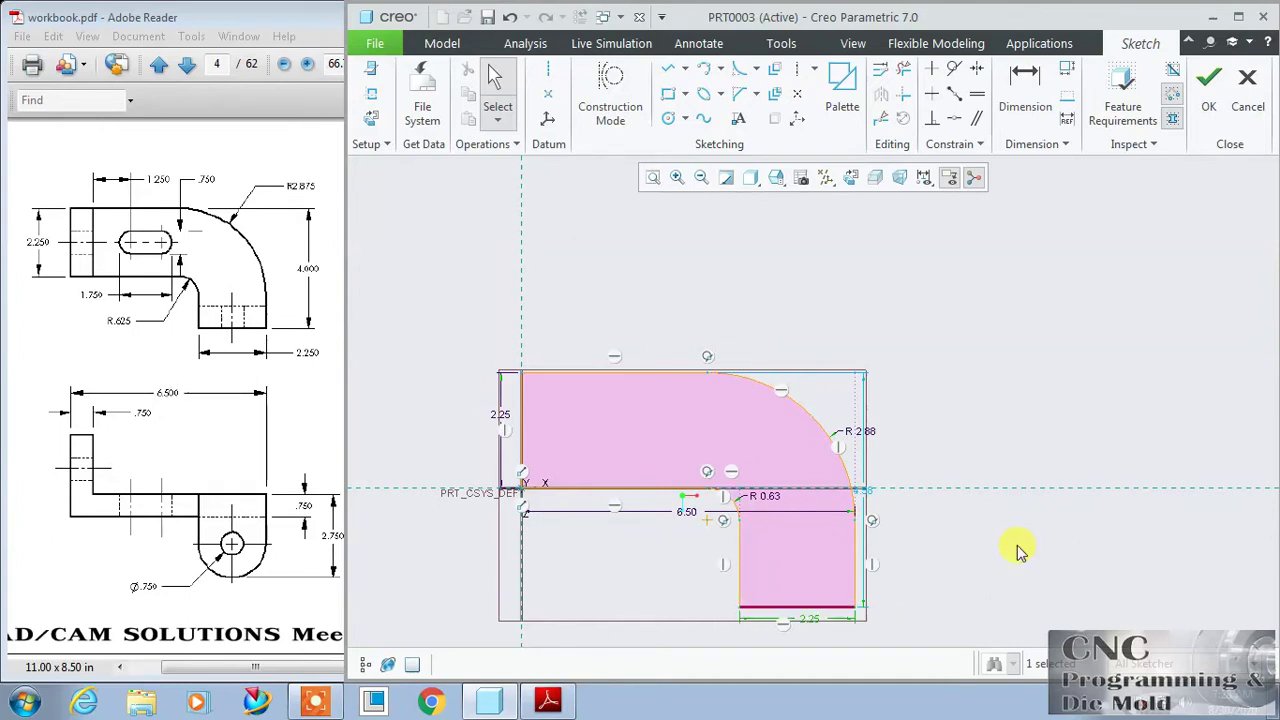
Add a 4.00 overall height dimension between top and bottom edges, then open the Sketcher Palette shapes.
left_click(1025, 82)
left_click(631, 374)
left_click(788, 607)
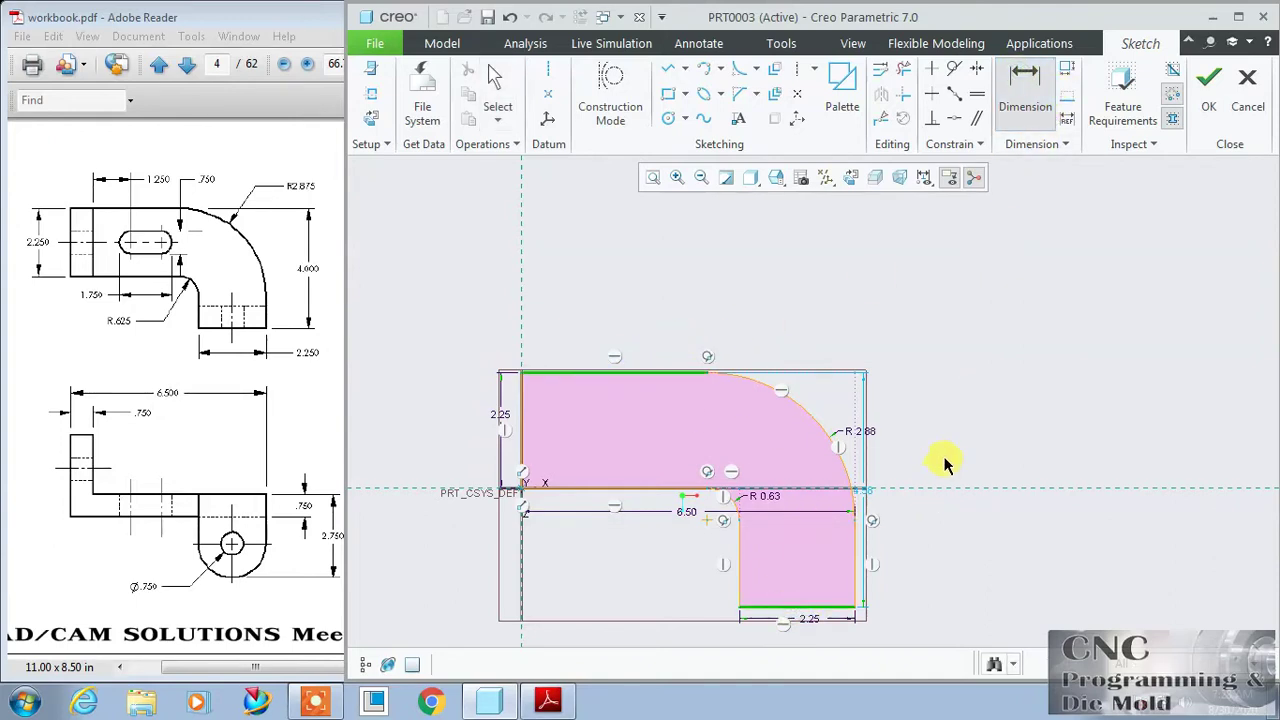
middle_click(948, 460)
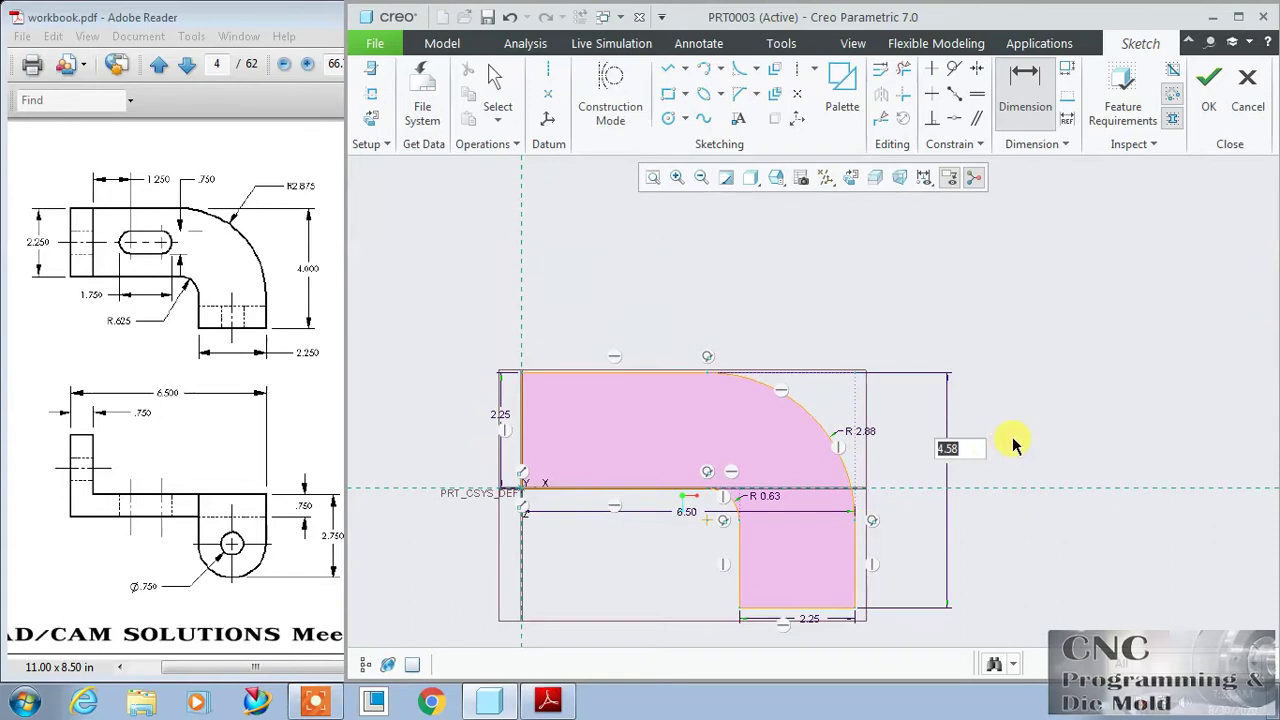
type("4")
key("Return")
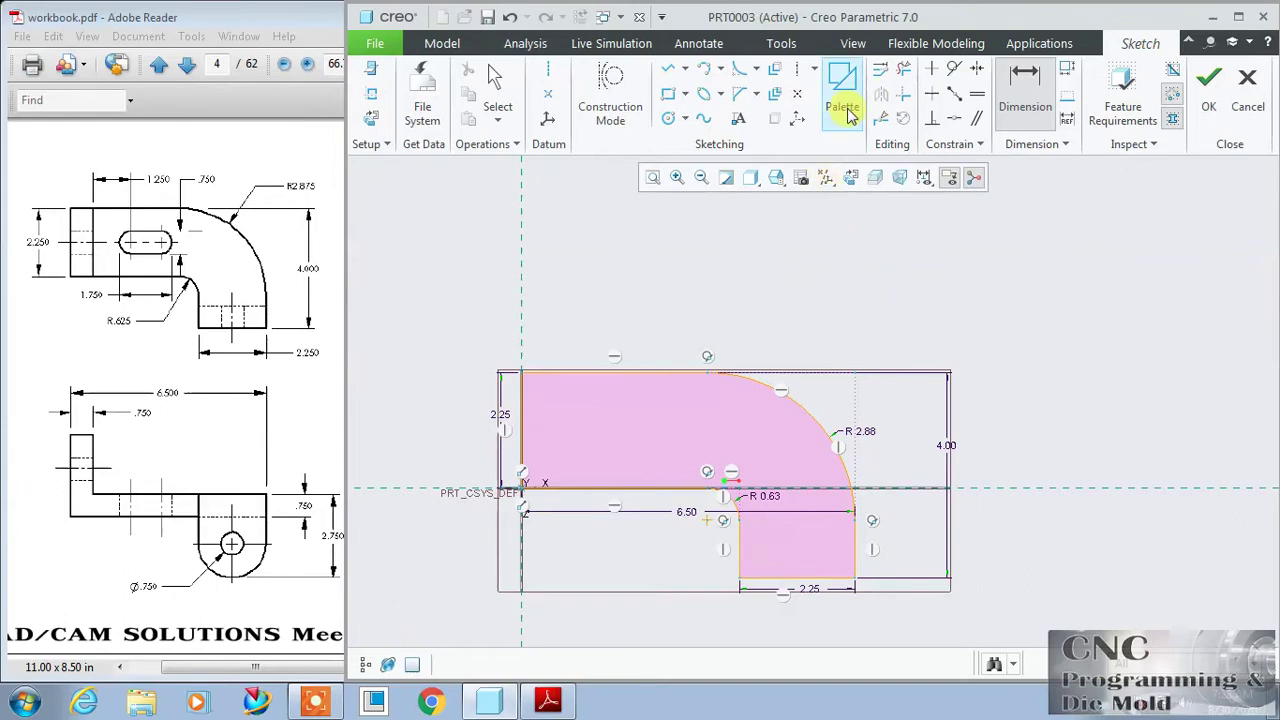
left_click(845, 100)
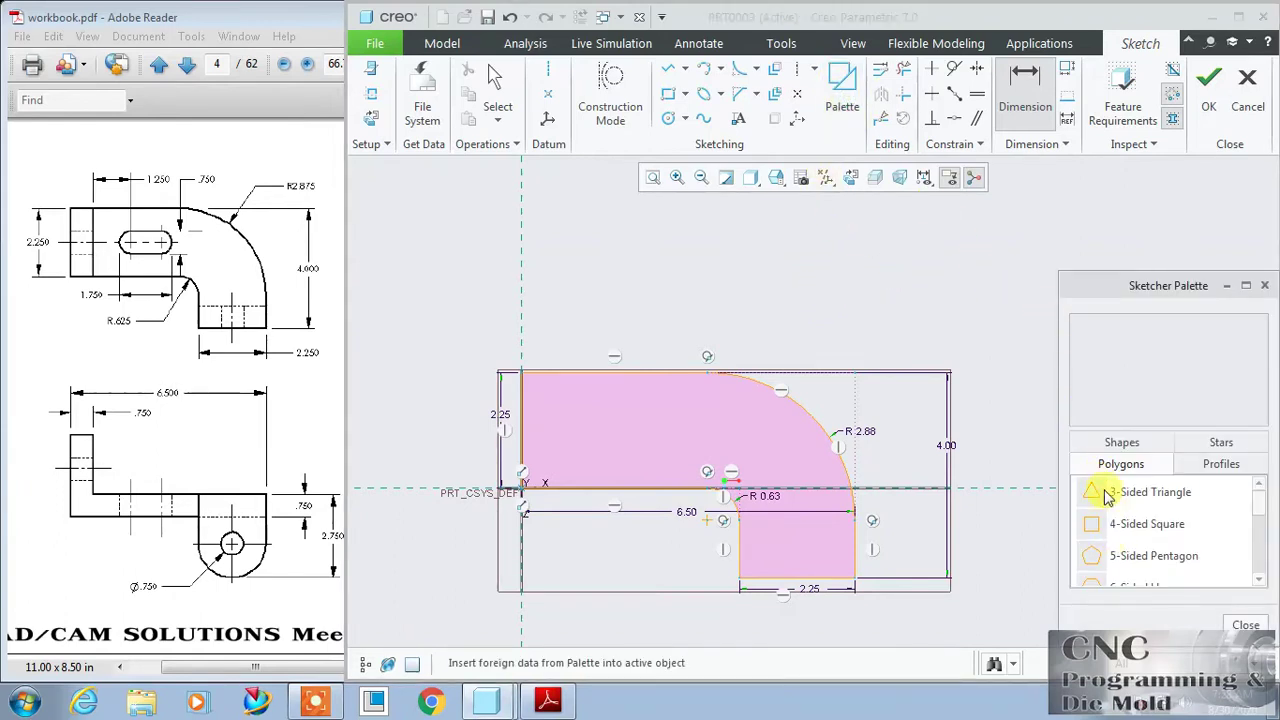
left_click(1115, 443)
Place a Racetrack slot from the palette into the upper profile and close the palette.
left_click(1258, 579)
left_click(1100, 560)
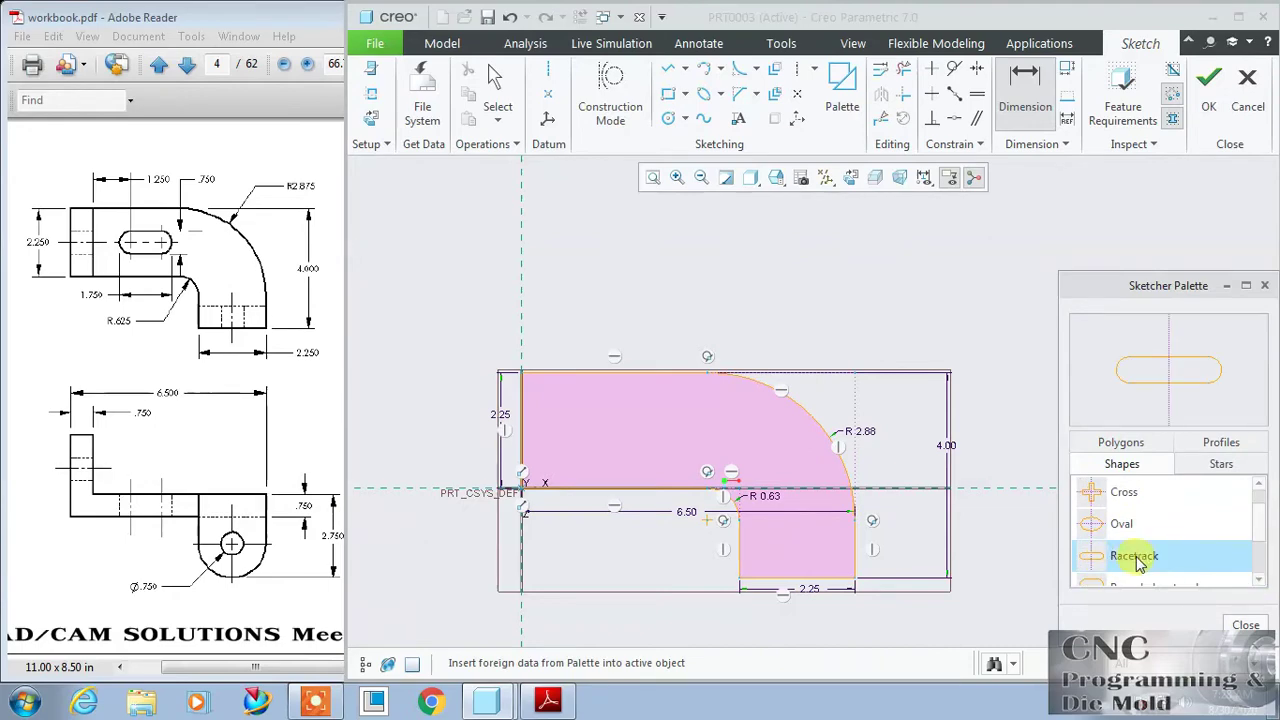
double_click(1168, 563)
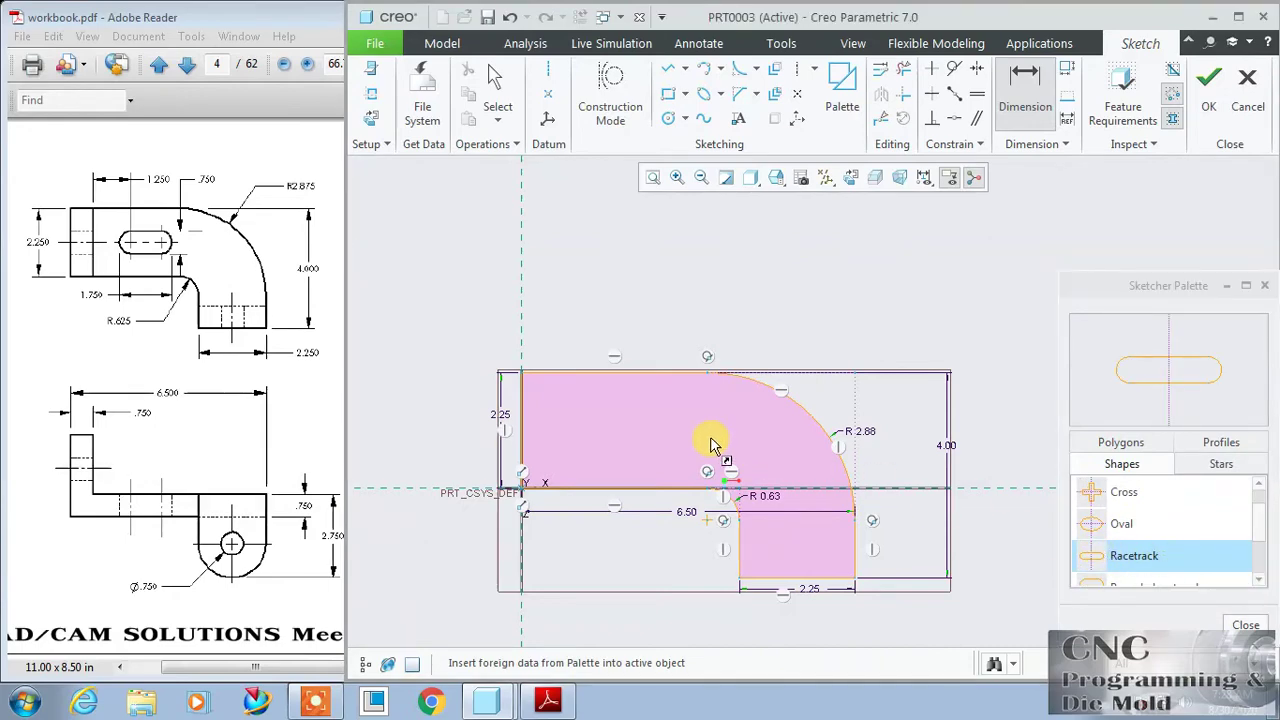
left_click(651, 437)
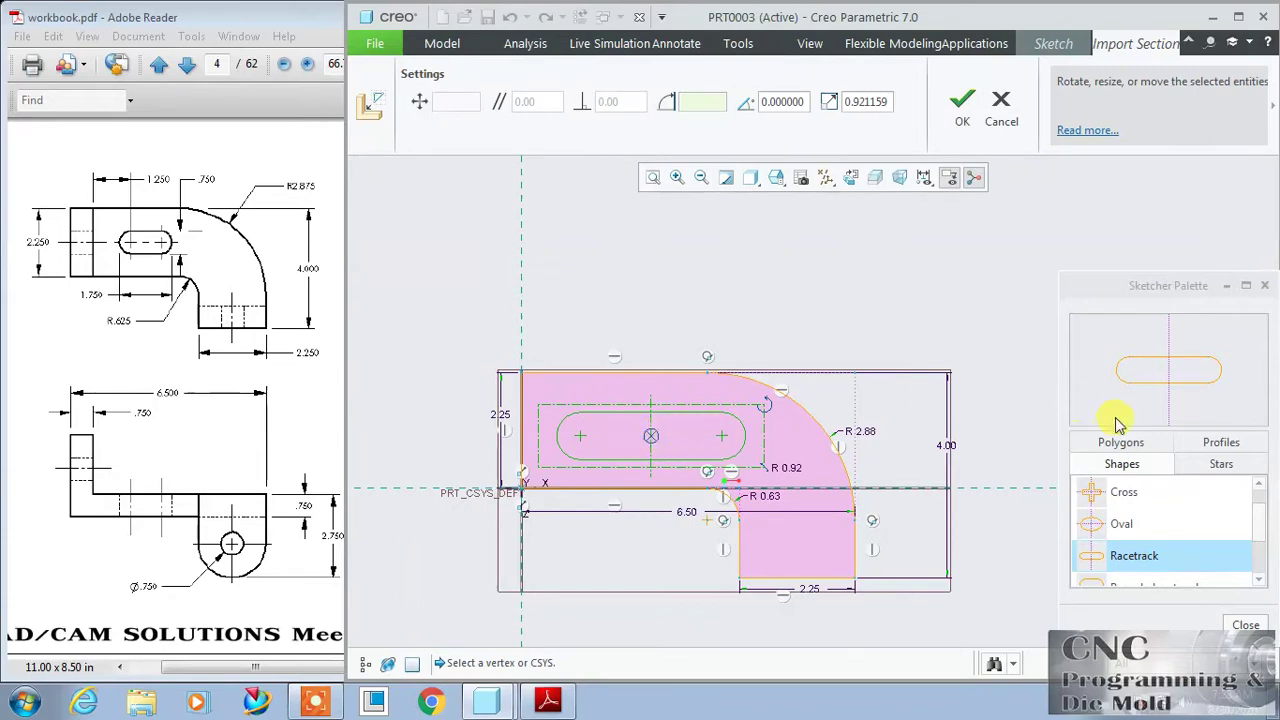
left_click(957, 110)
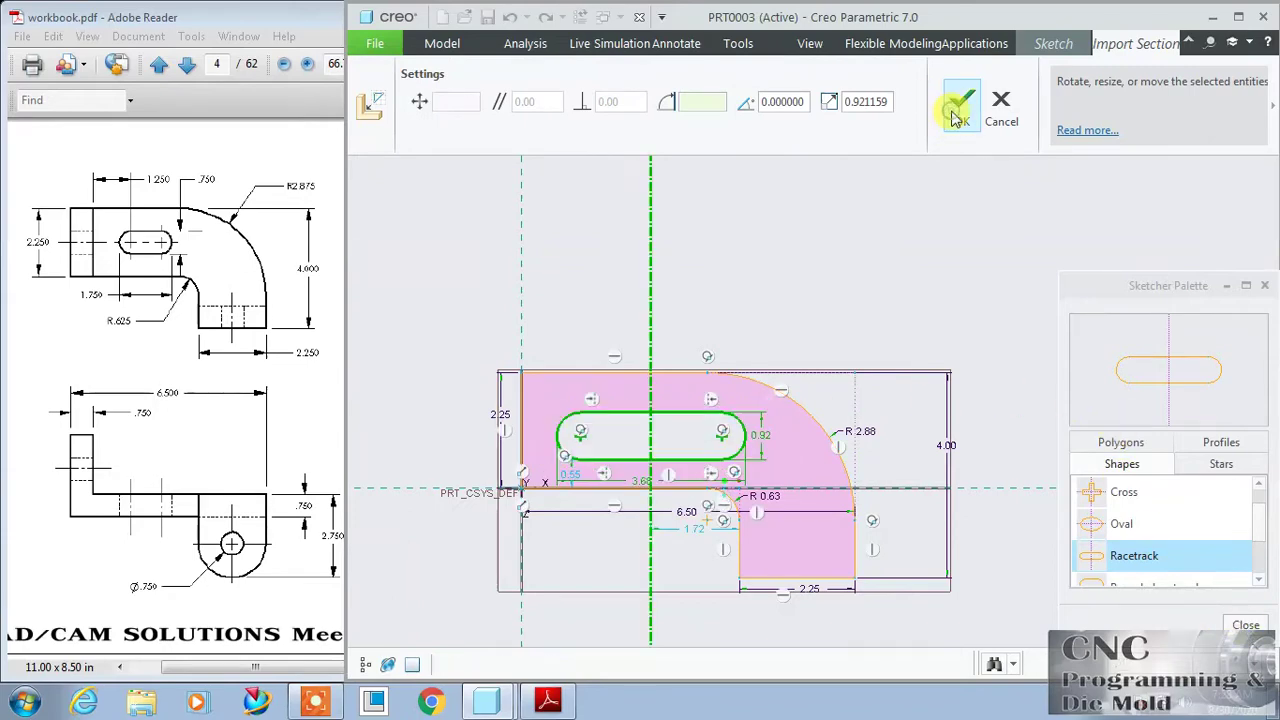
left_click(1243, 624)
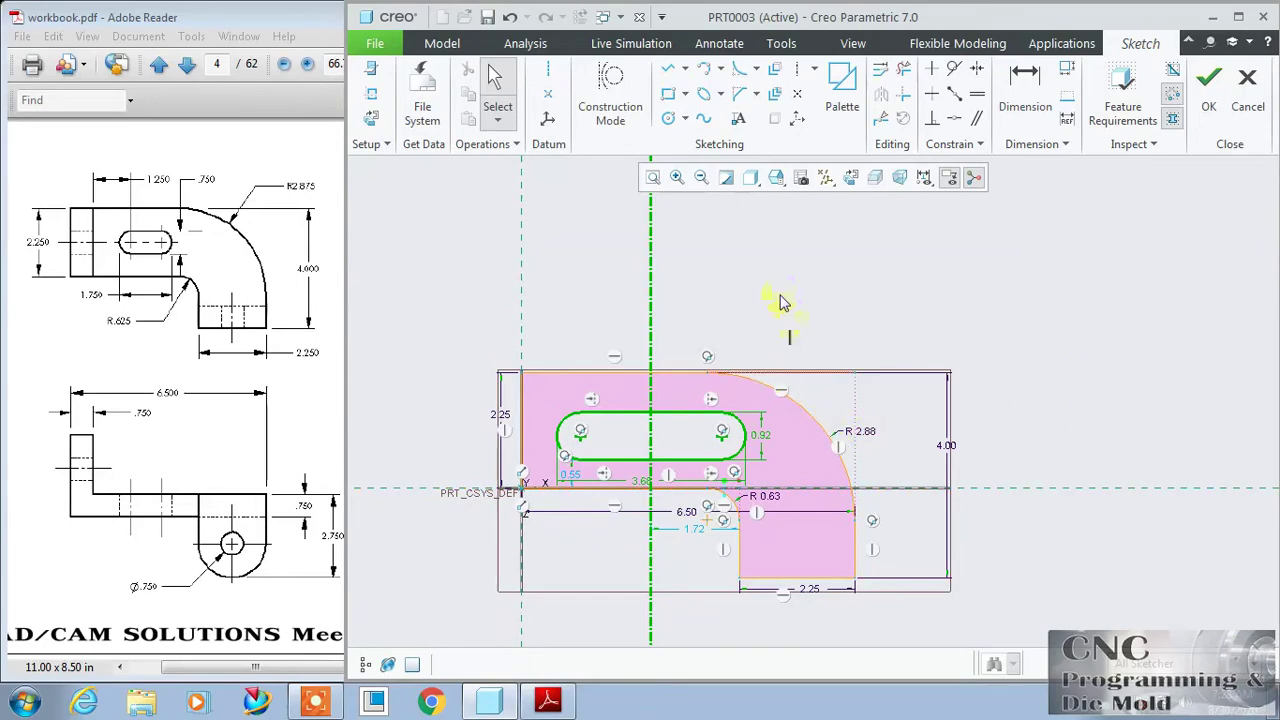
Set the slot width to 0.75 and its length to 1.75.
scroll(729, 380, "down", 2)
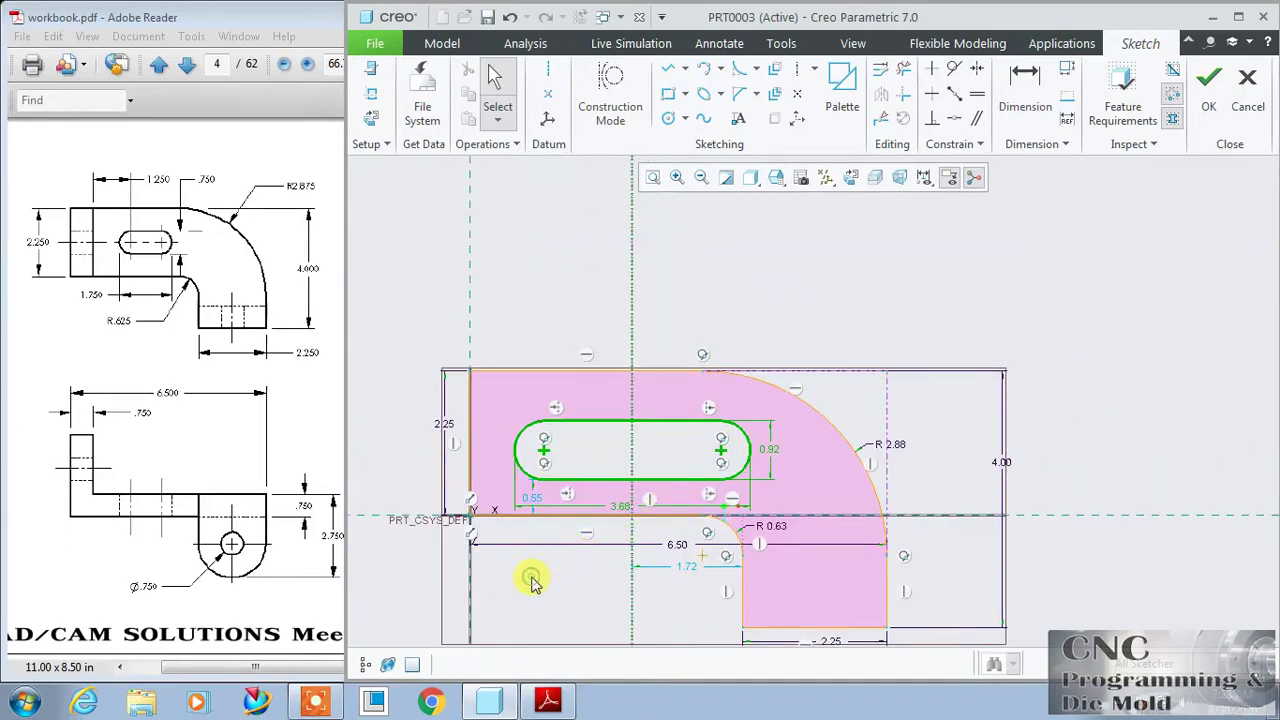
double_click(768, 448)
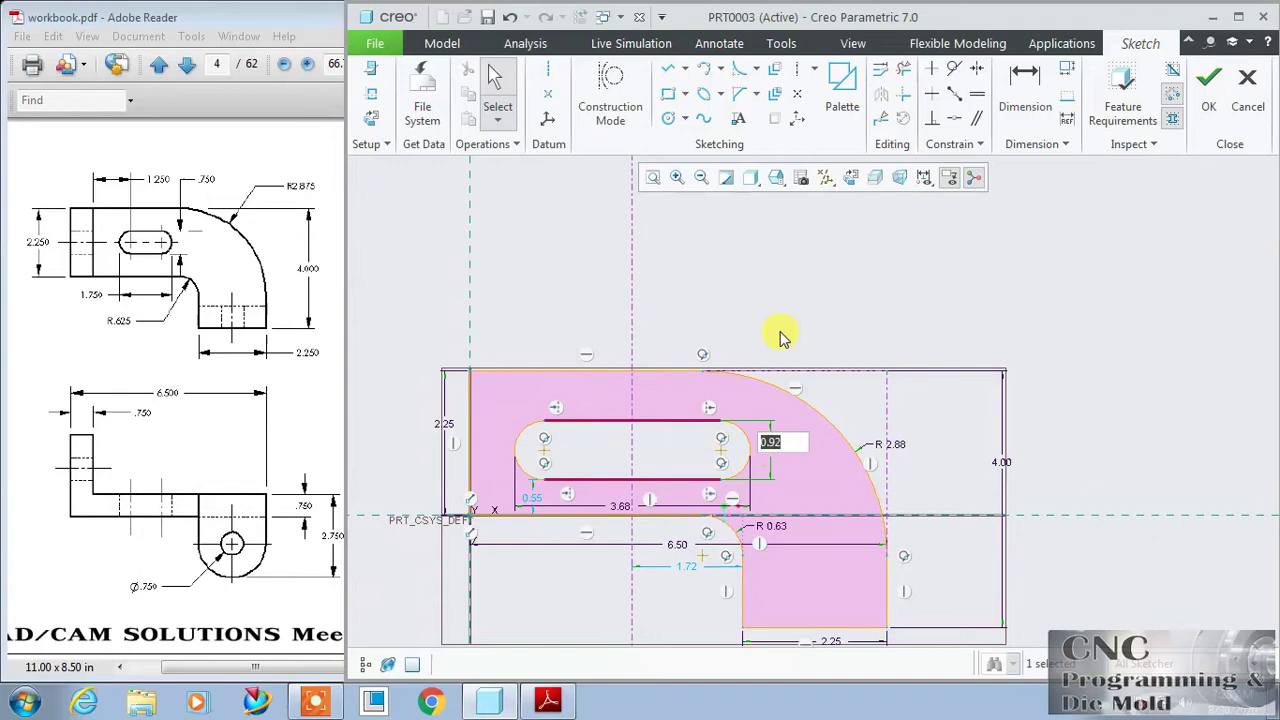
type(".75")
key("Return")
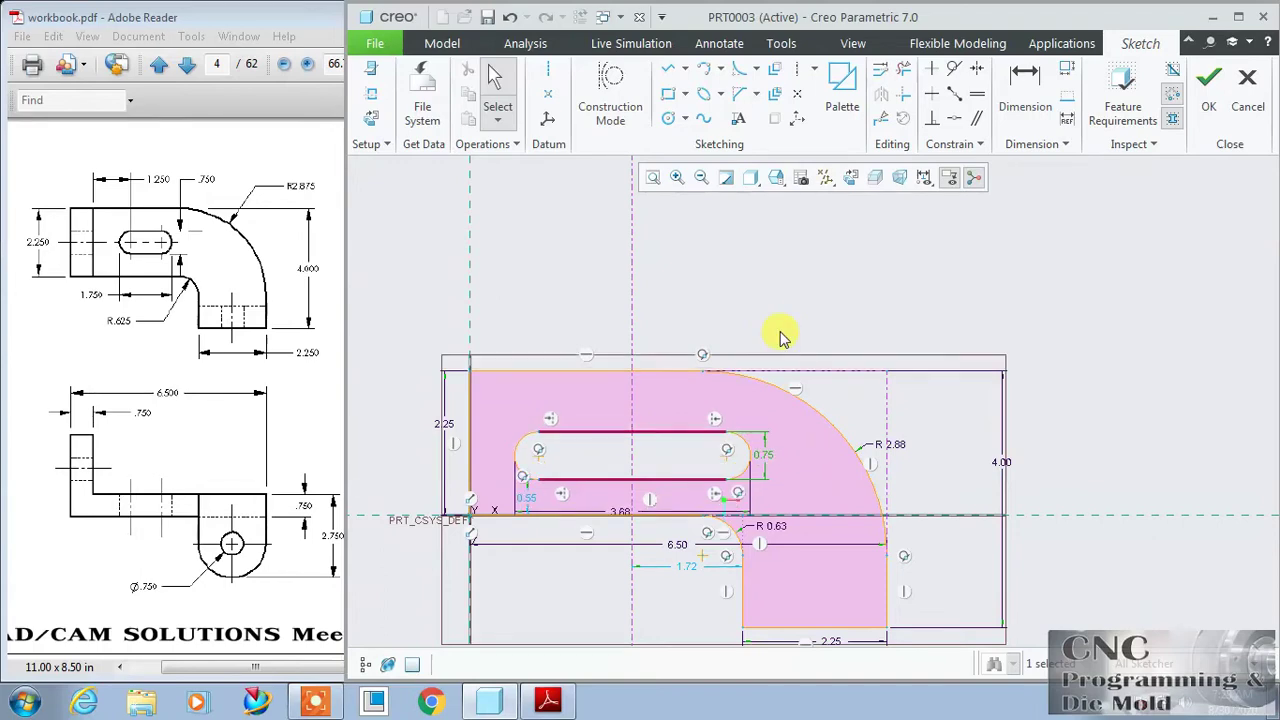
double_click(619, 519)
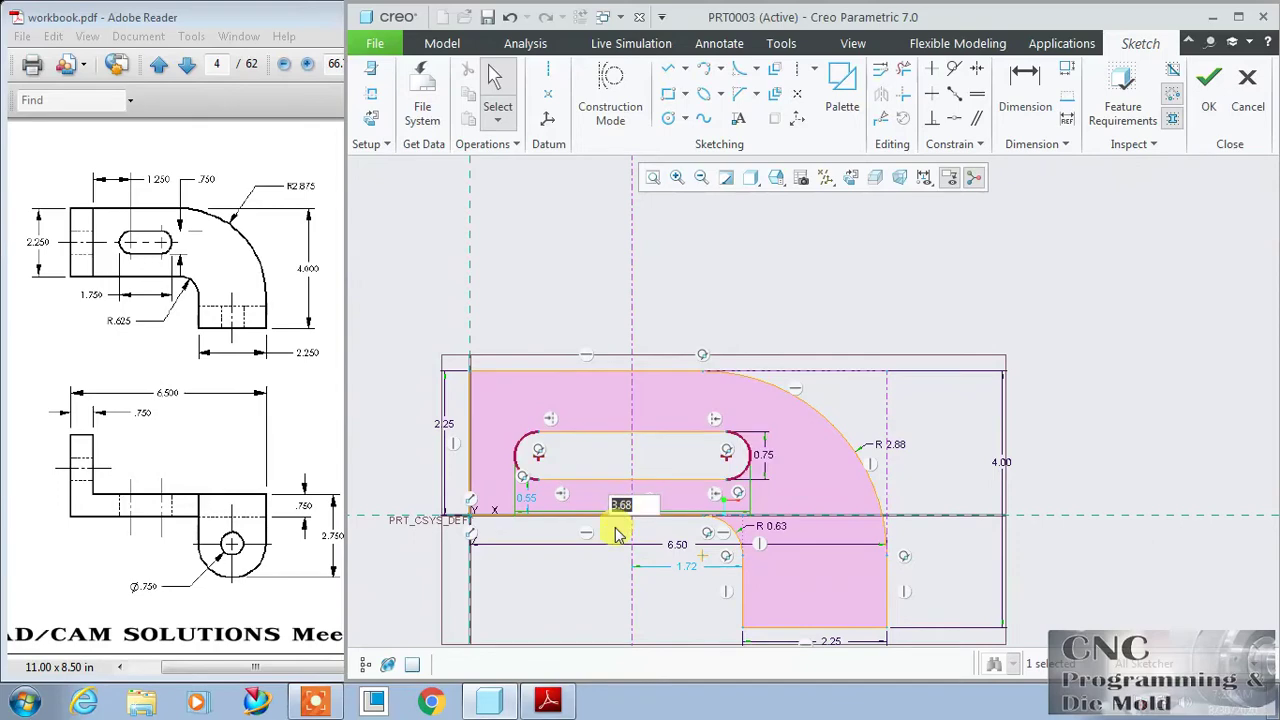
type("1.75")
key("Return")
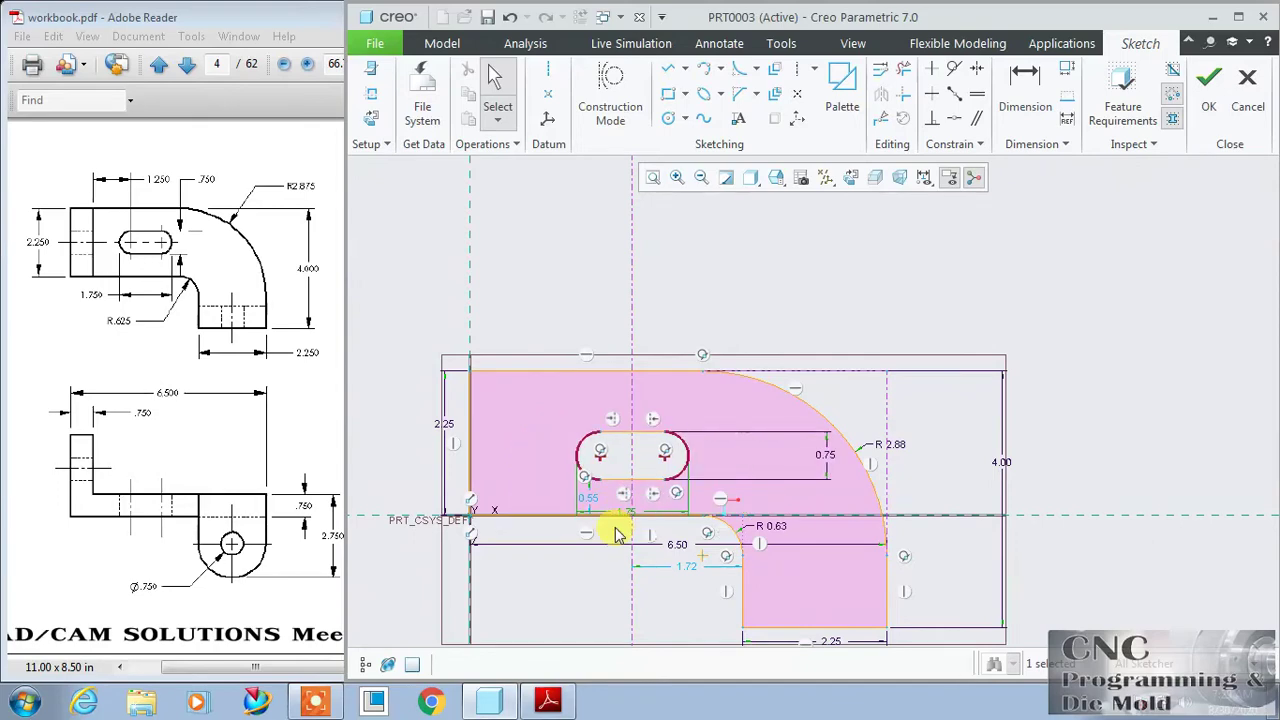
left_click(753, 280)
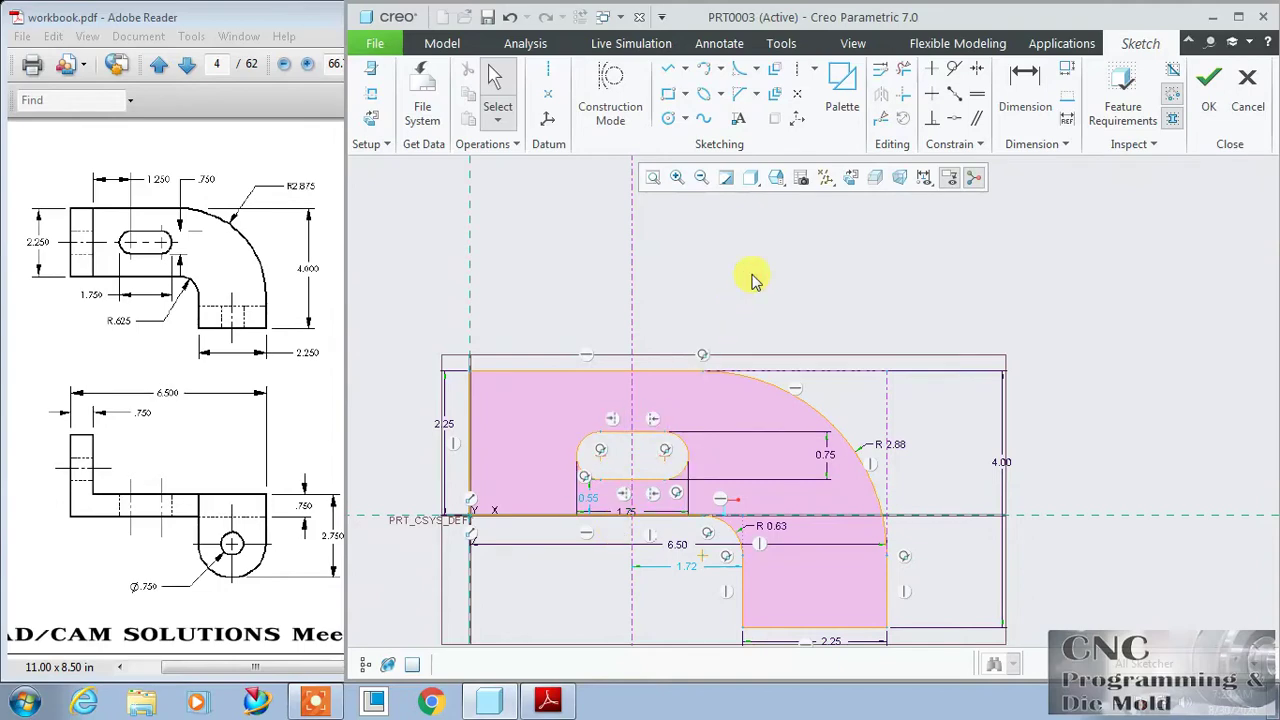
left_click(1028, 84)
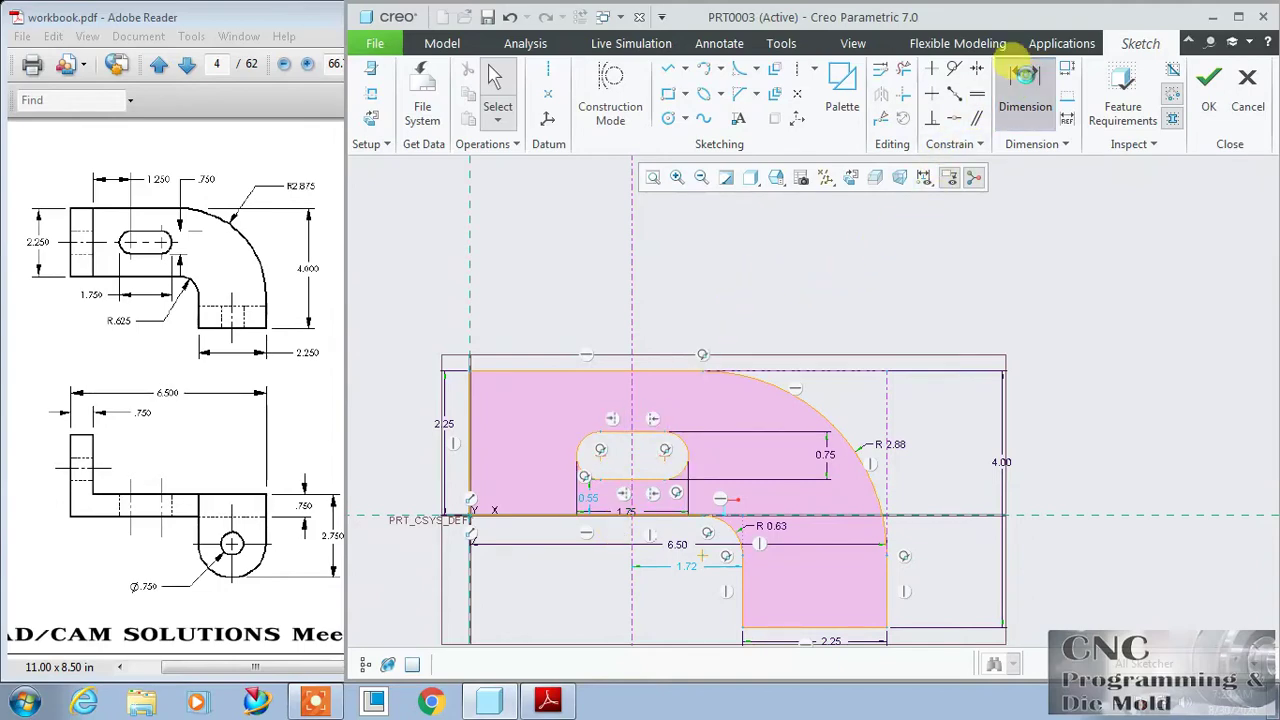
Dimension the slot's left end 2.00 from the profile's left edge.
left_click(580, 466)
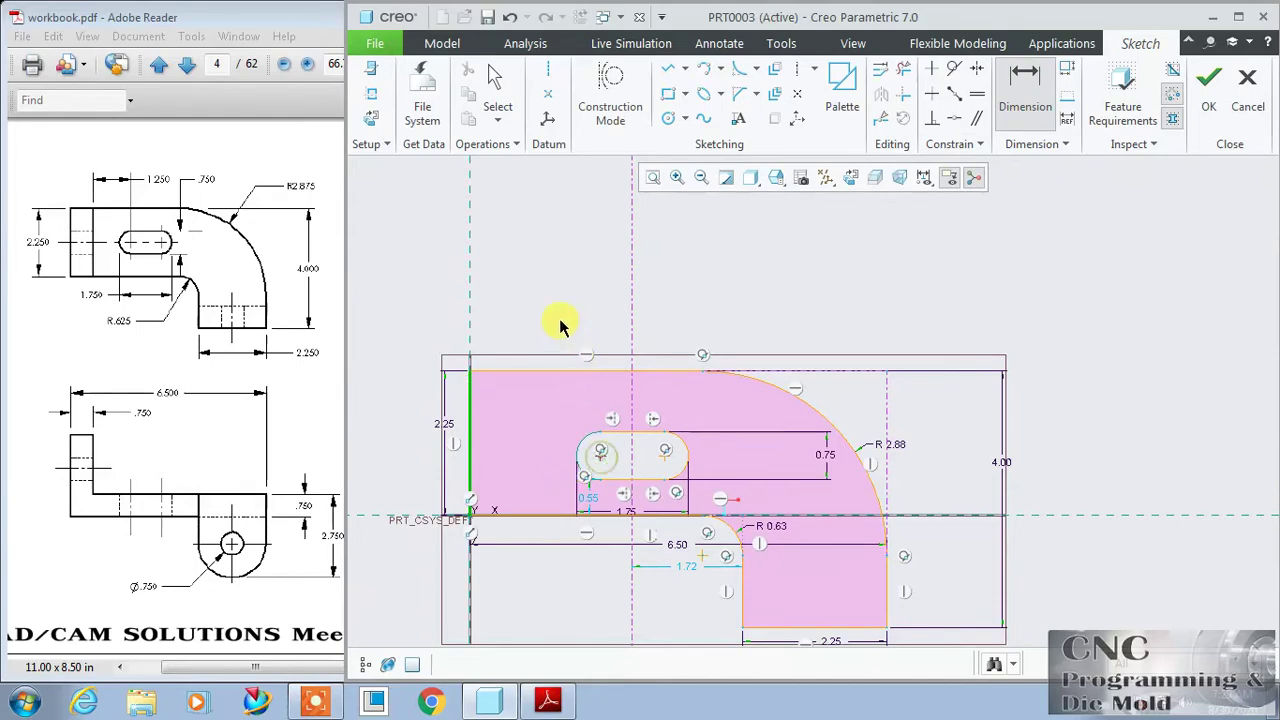
middle_click(532, 290)
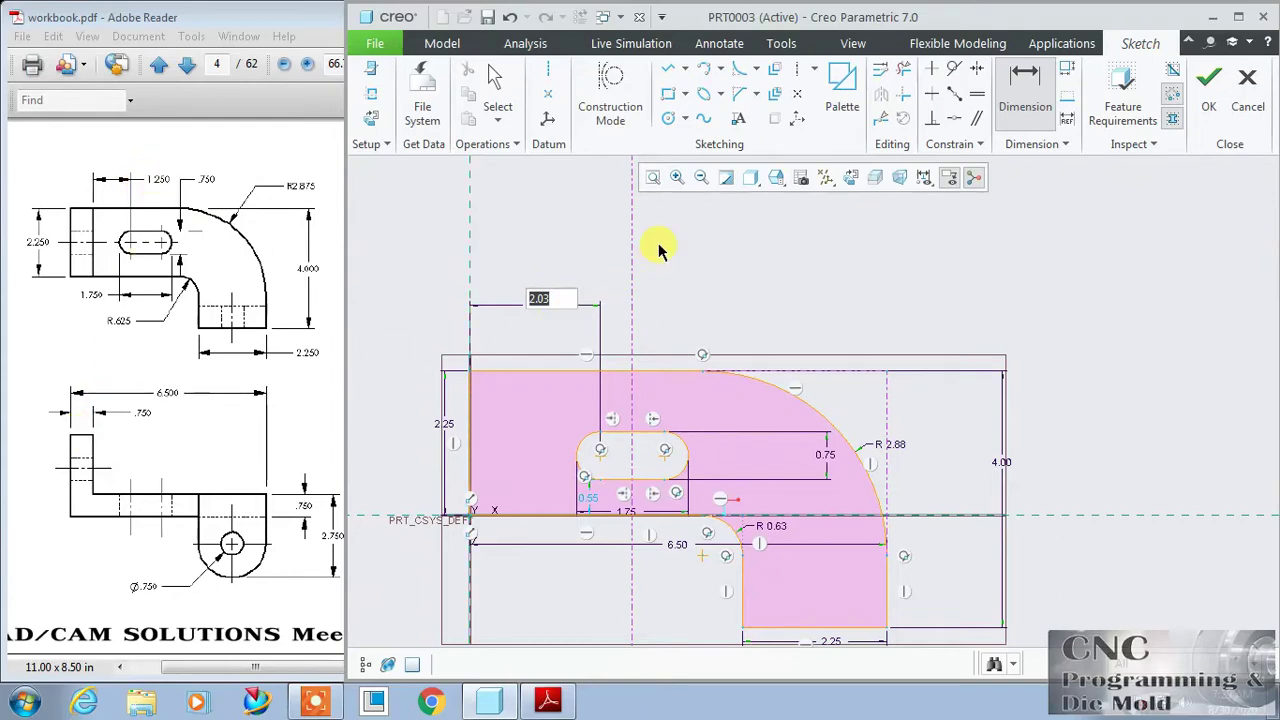
type("2")
key("Return")
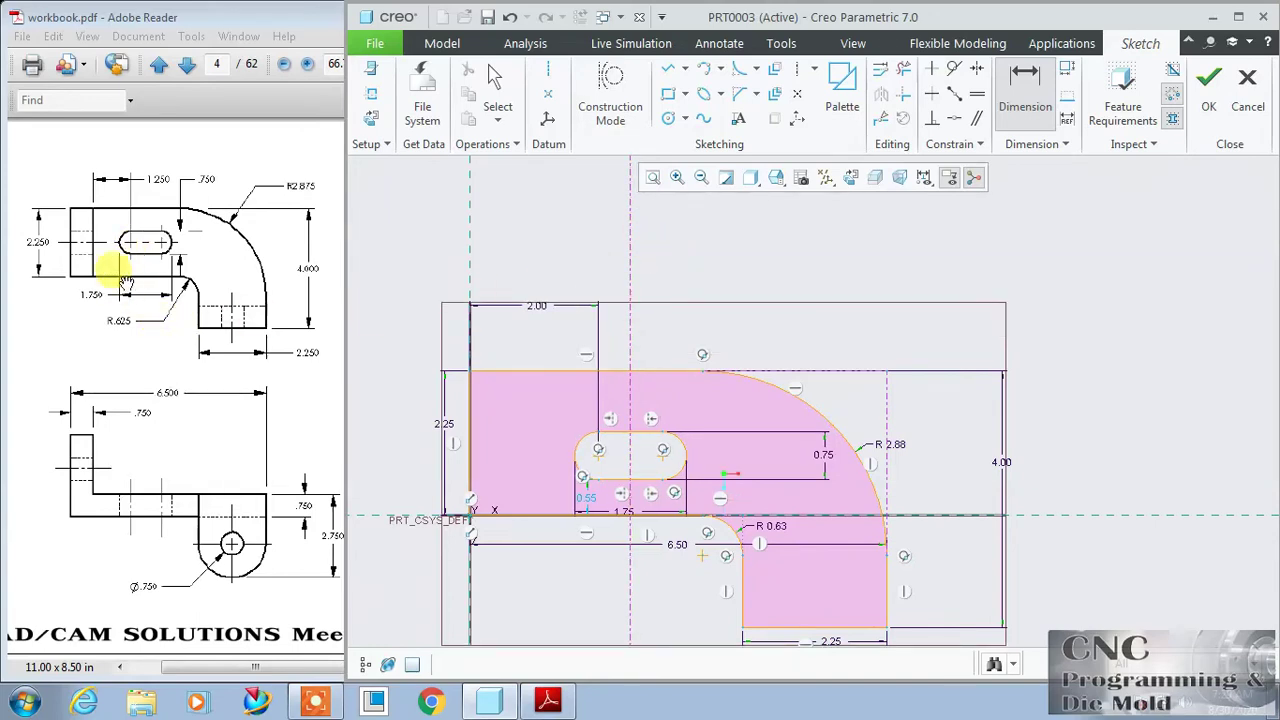
Position the slot at 2.25/2 (1.13) height and accept the base sketch.
left_click(503, 516)
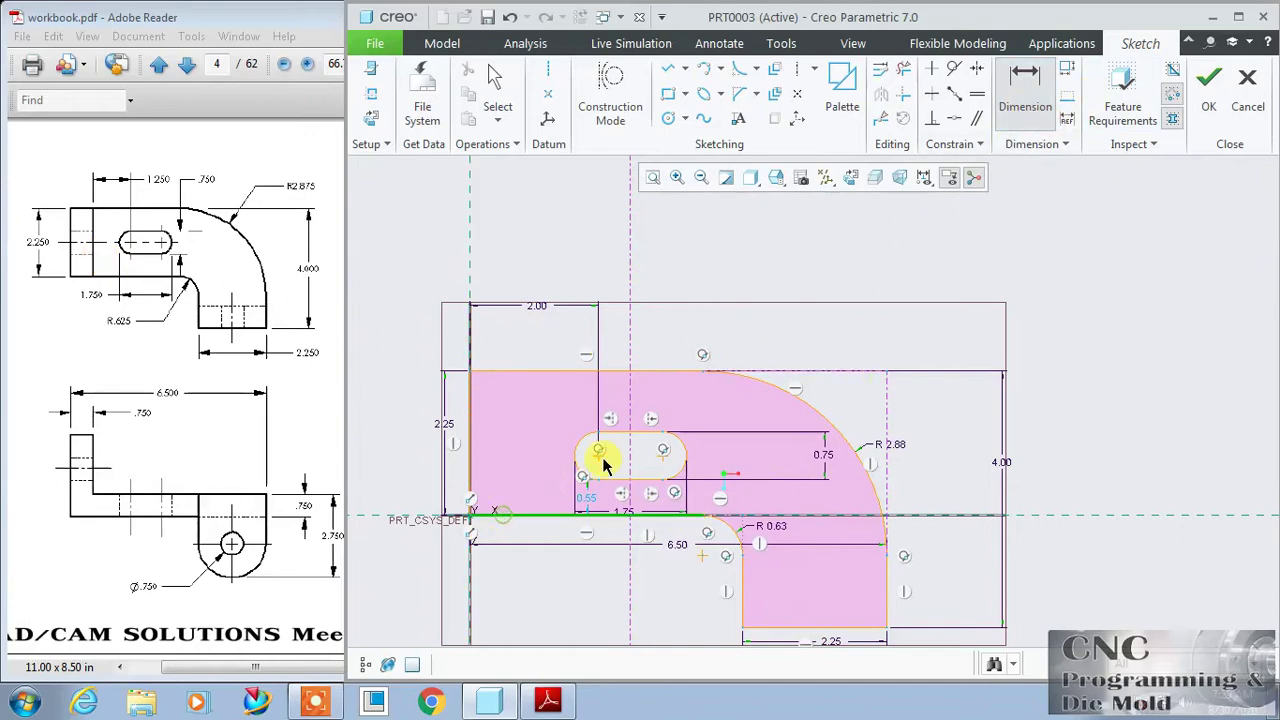
scroll(408, 470, "up", 1)
middle_click(405, 460)
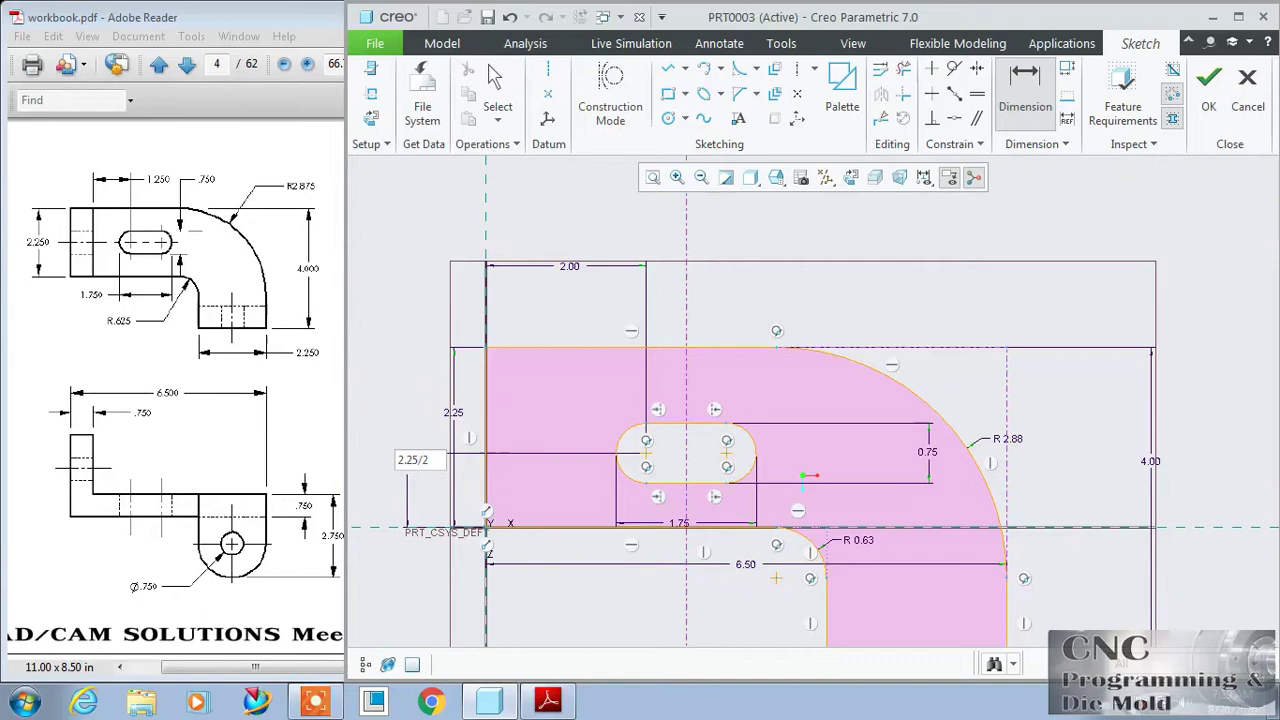
key("Return")
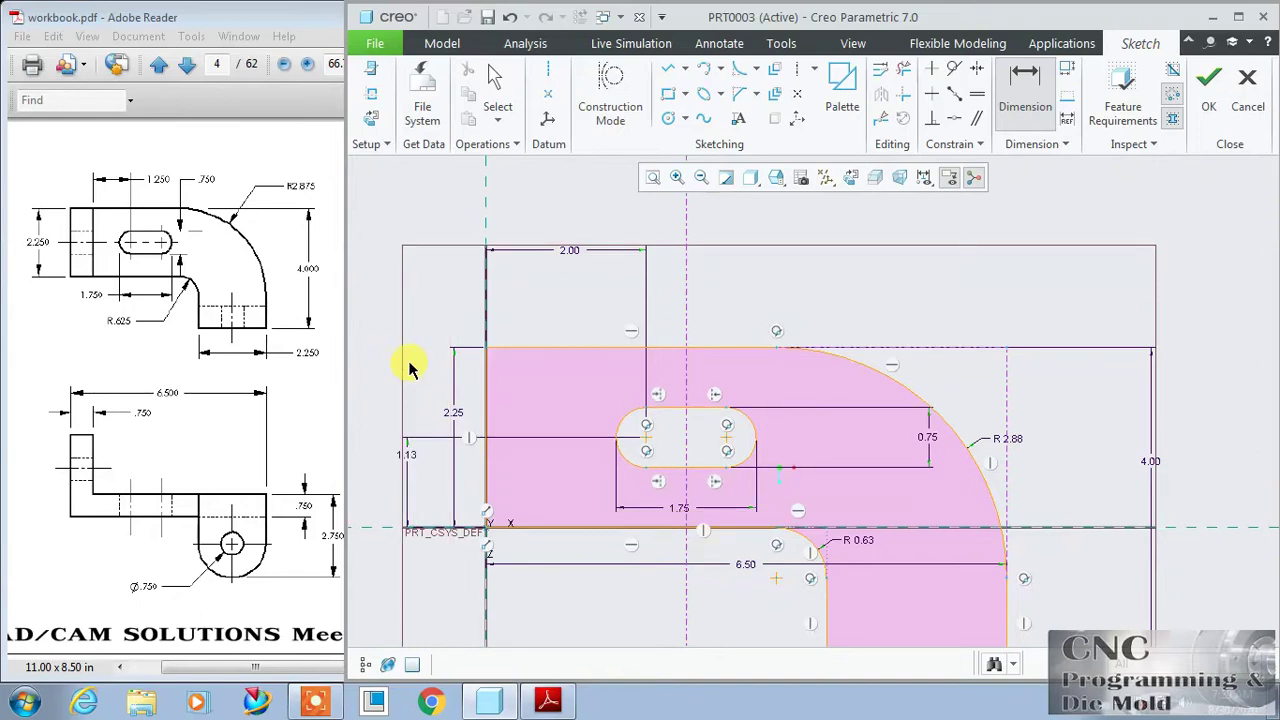
left_click(1209, 80)
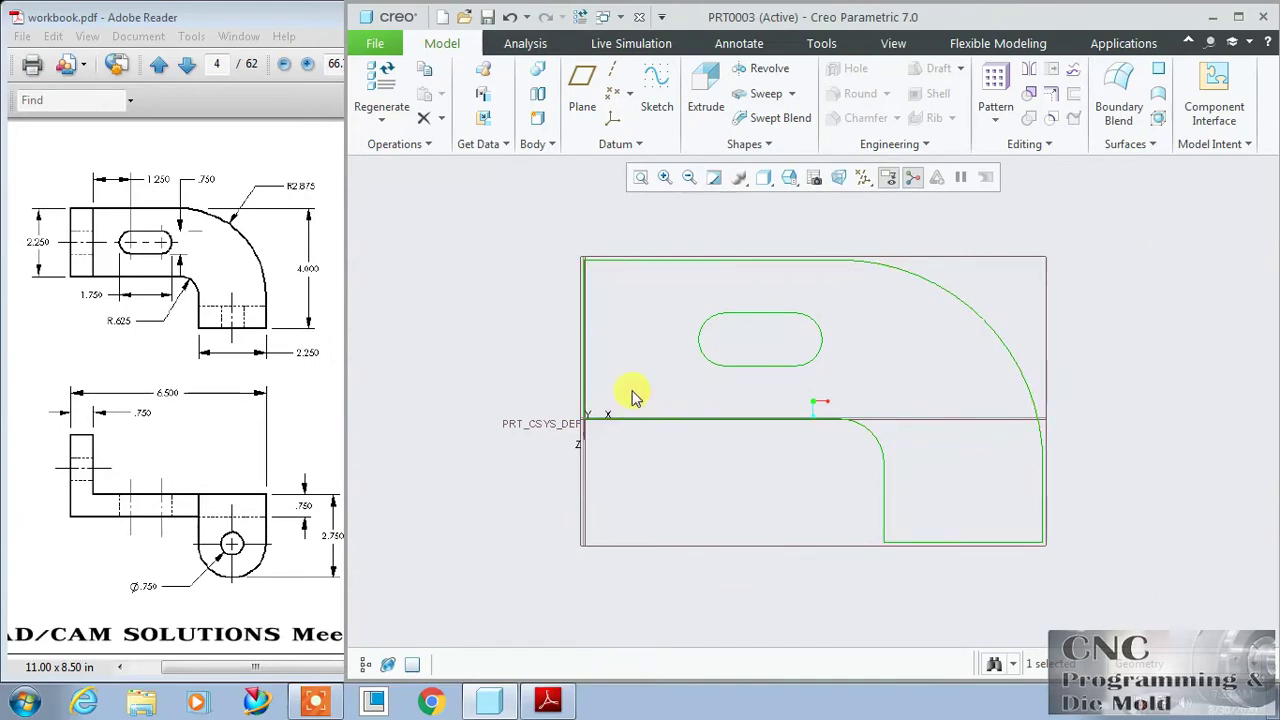
Extrude the base sketch 0.75 deep into a solid plate with the through slot.
left_click(700, 100)
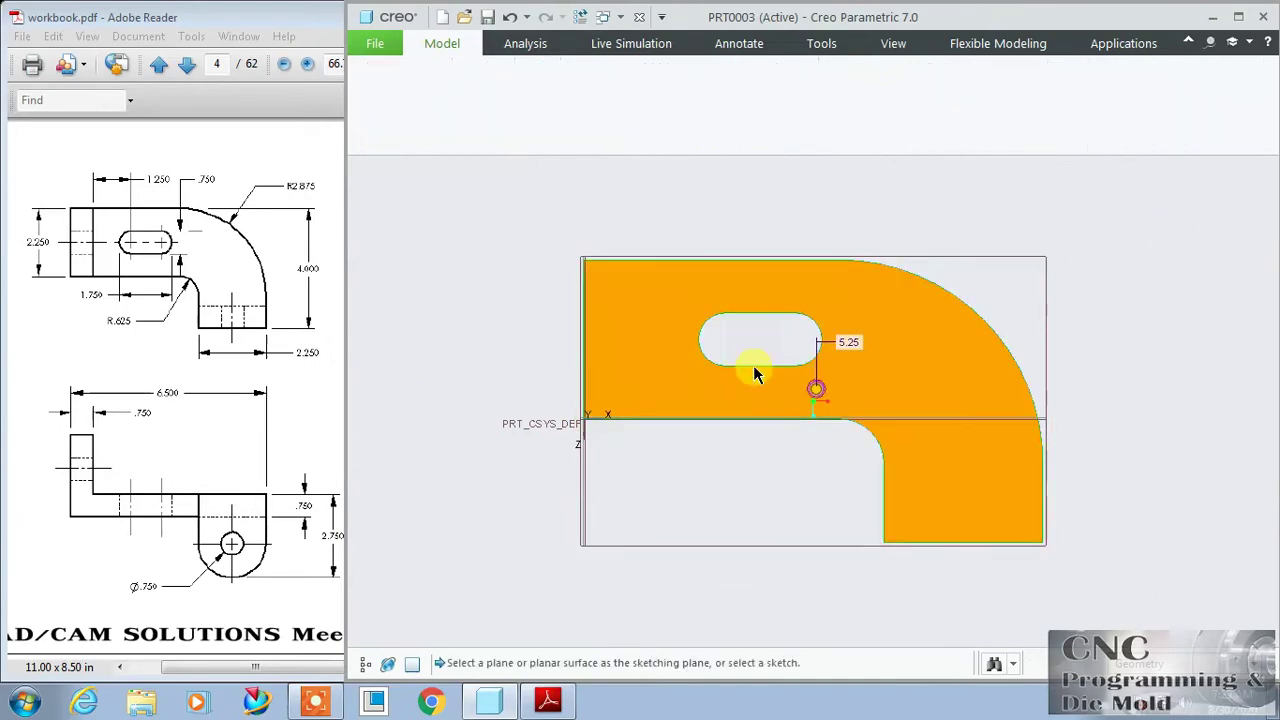
mouse_move(749, 463)
middle_mouse_down()
mouse_move(786, 377)
mouse_move(806, 384)
mouse_move(800, 394)
middle_mouse_up()
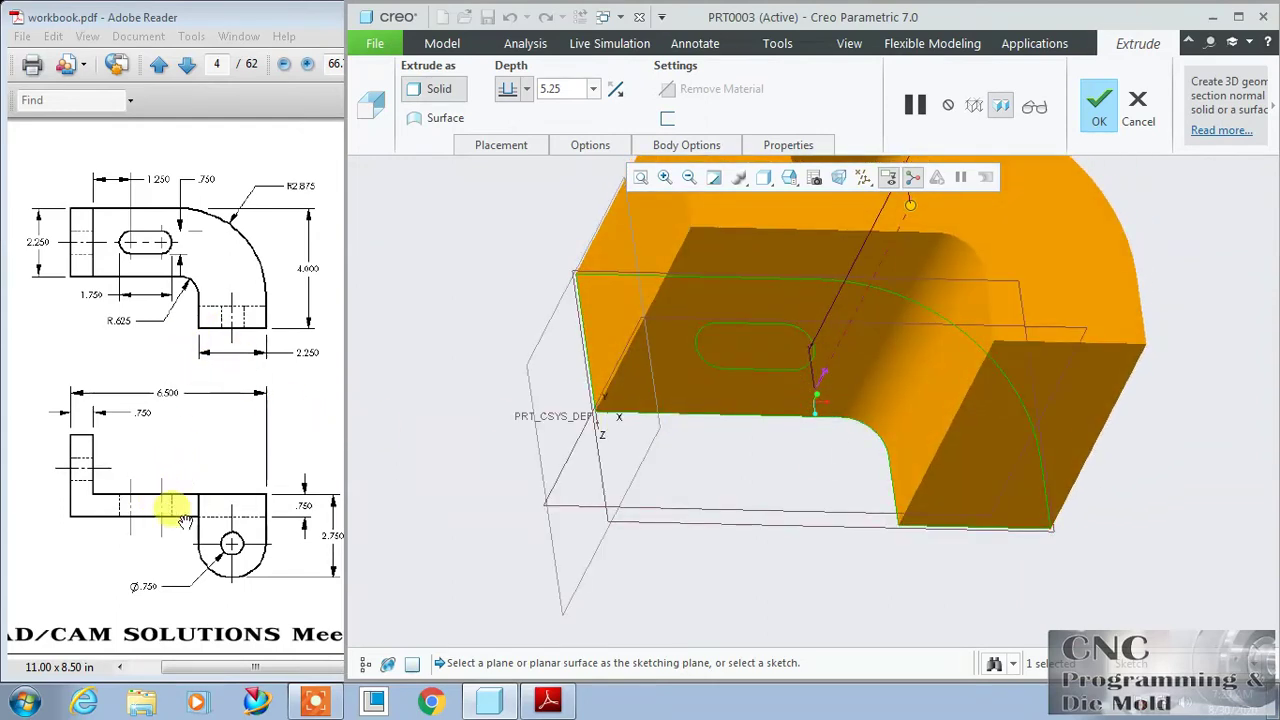
double_click(562, 90)
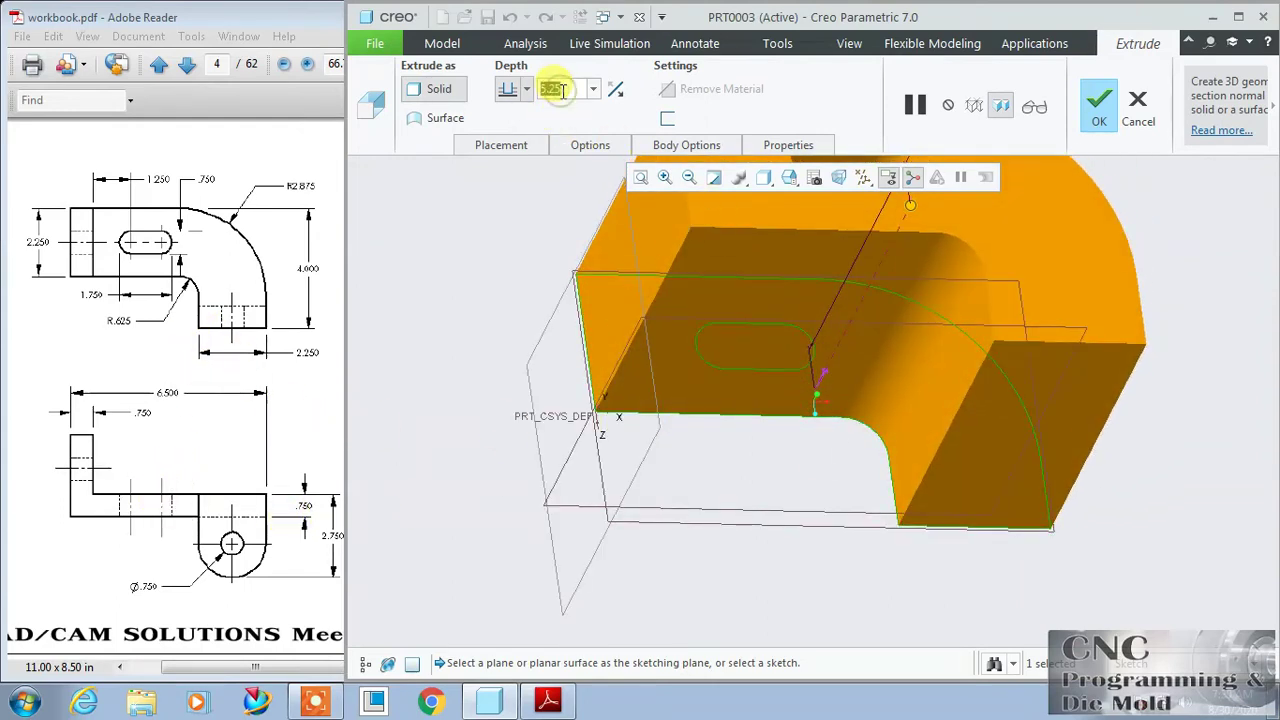
type(".7")
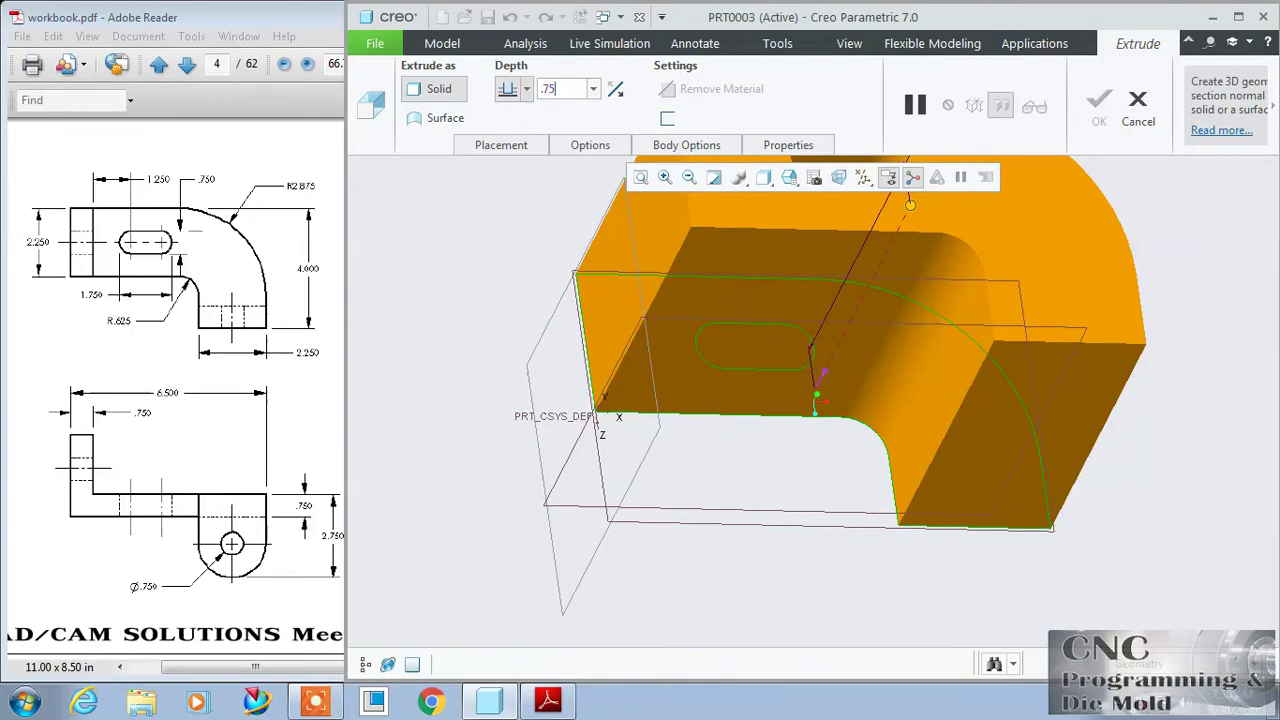
key("Return")
left_click(1099, 104)
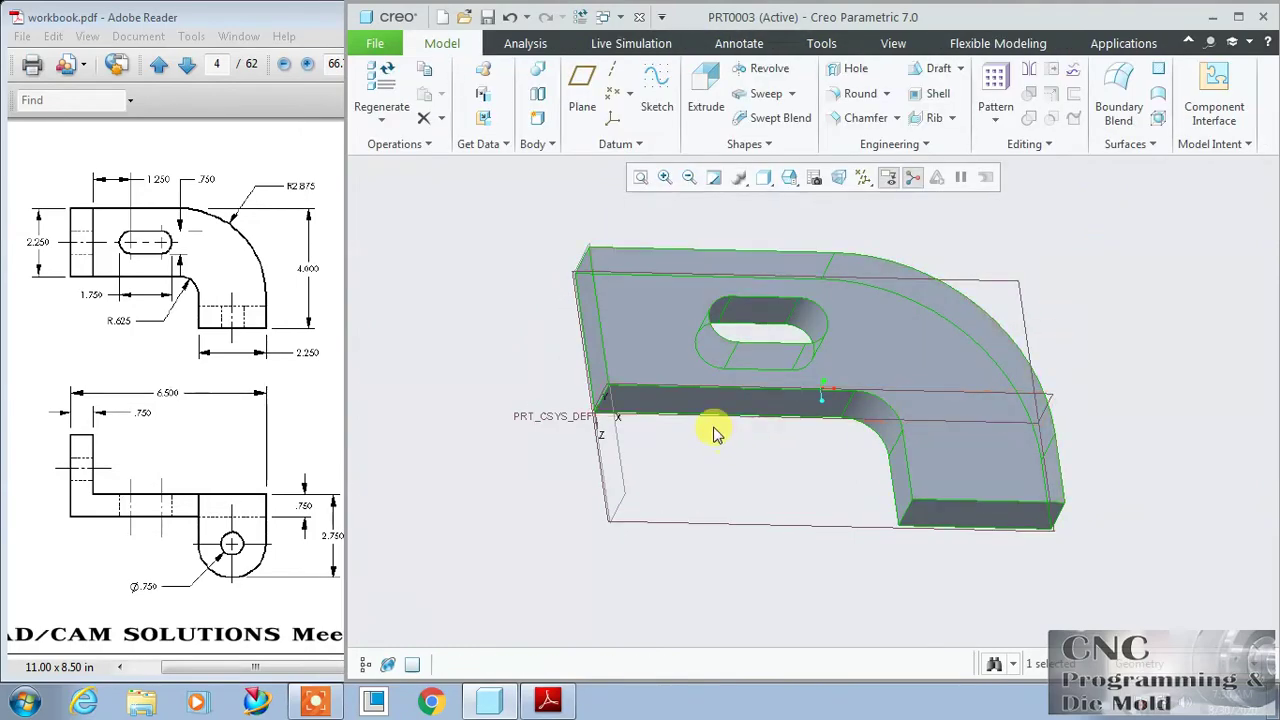
left_click(838, 210)
Switch the model display to Shading With Edges.
left_click(790, 180)
left_click(766, 182)
left_click(764, 180)
left_click(795, 222)
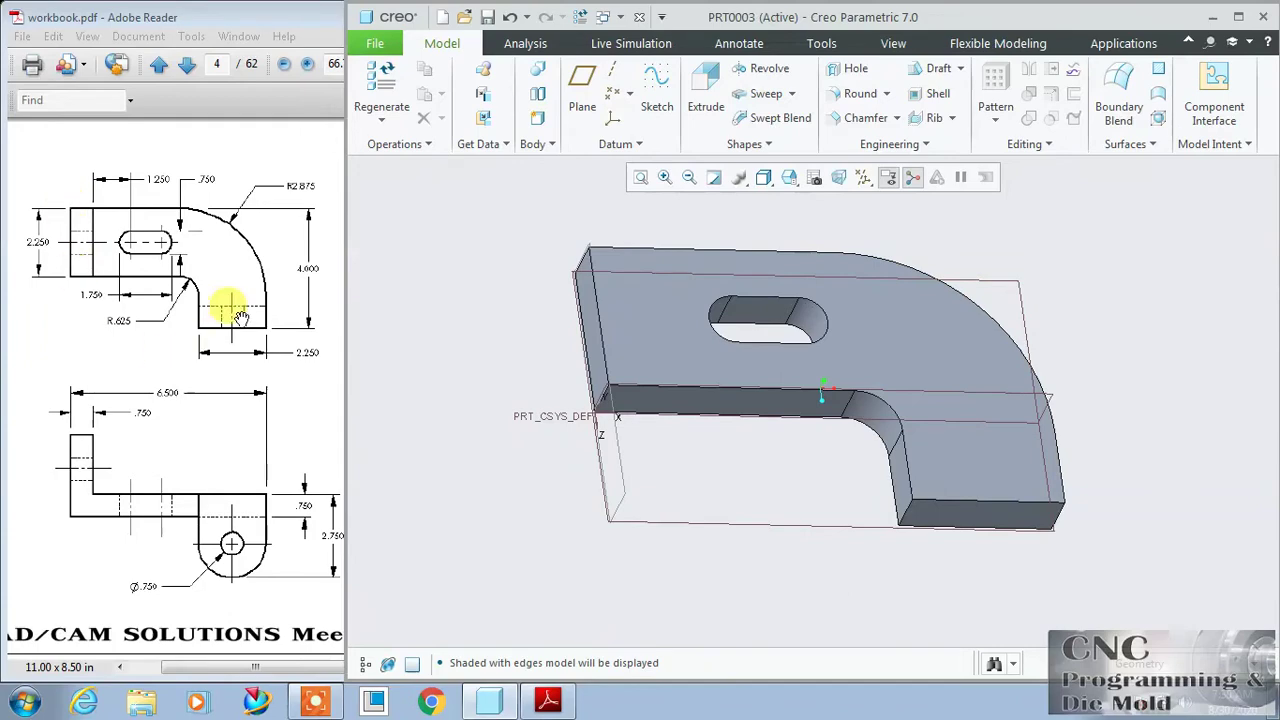
Sketch a rectangle along the plate's left end on its top face.
left_click(629, 297)
left_click(657, 88)
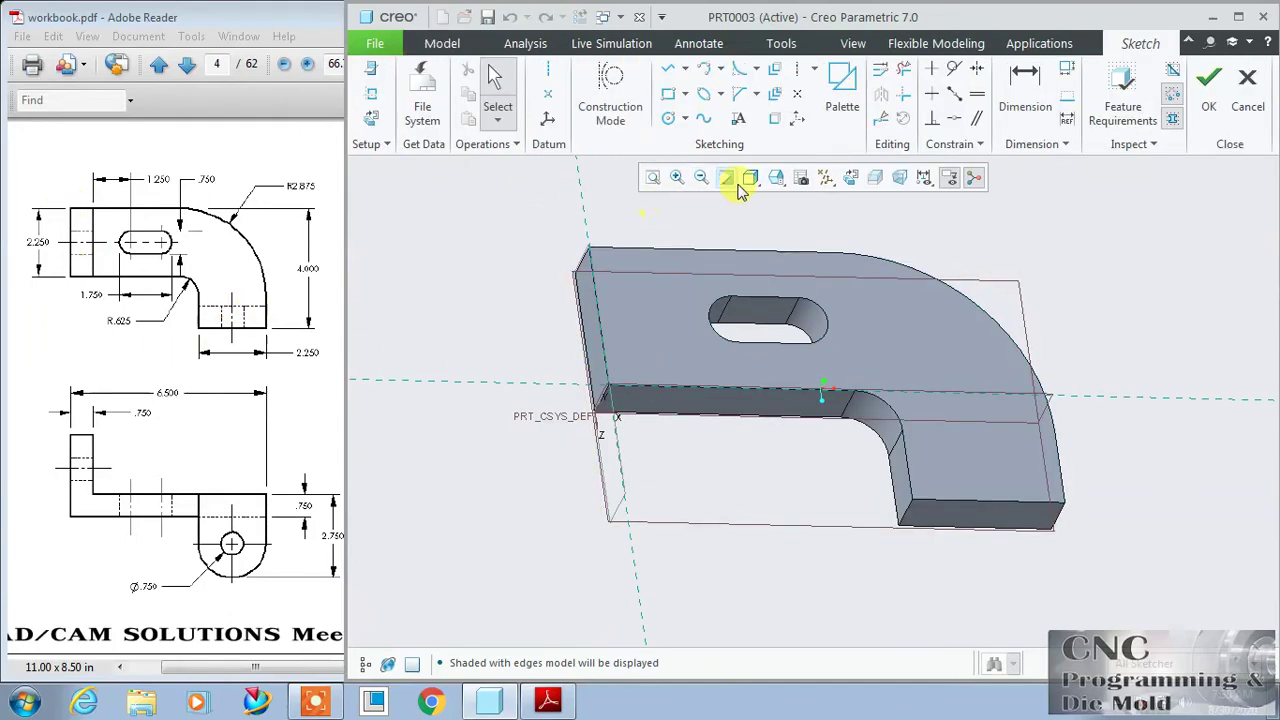
left_click(851, 178)
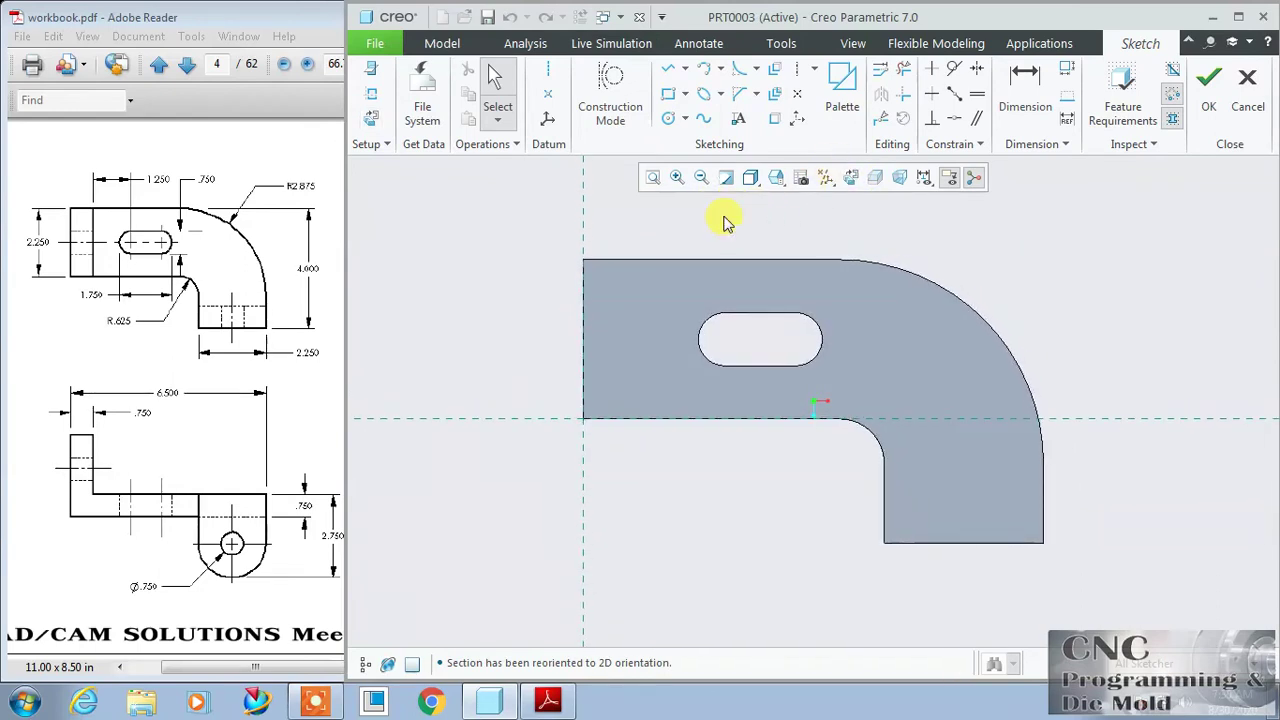
left_click(668, 93)
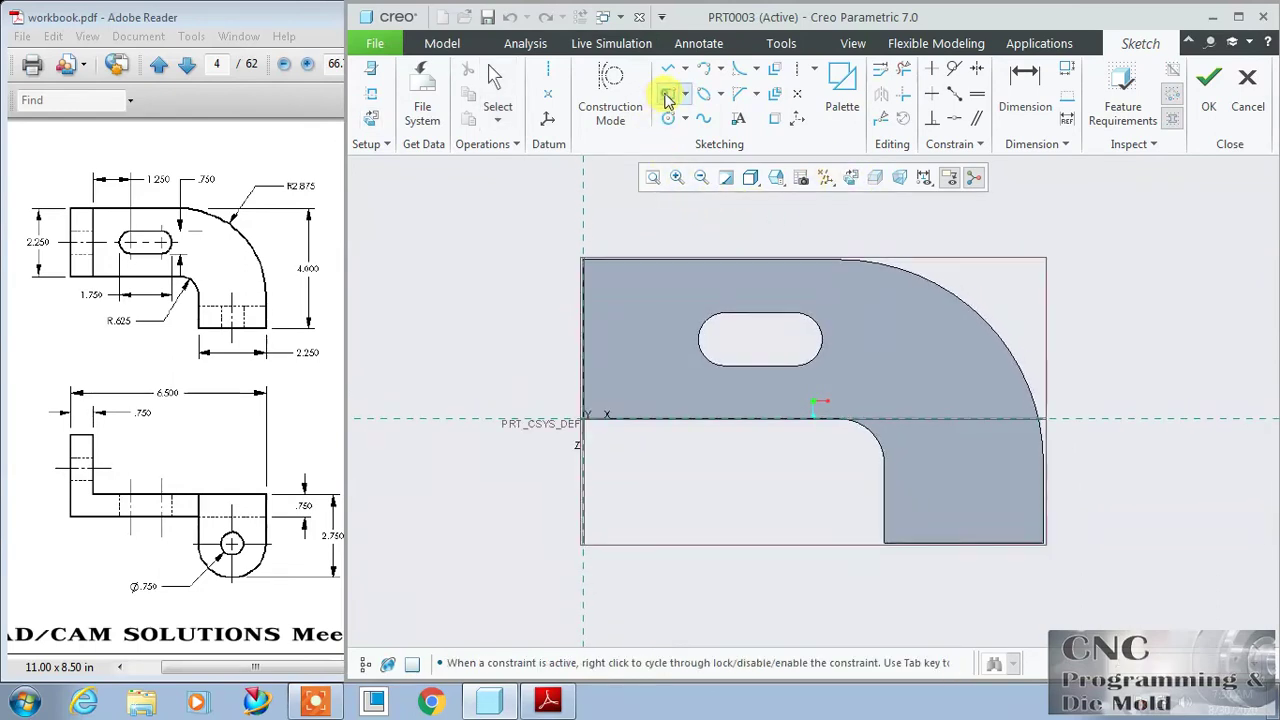
left_click(584, 420)
left_click(632, 261)
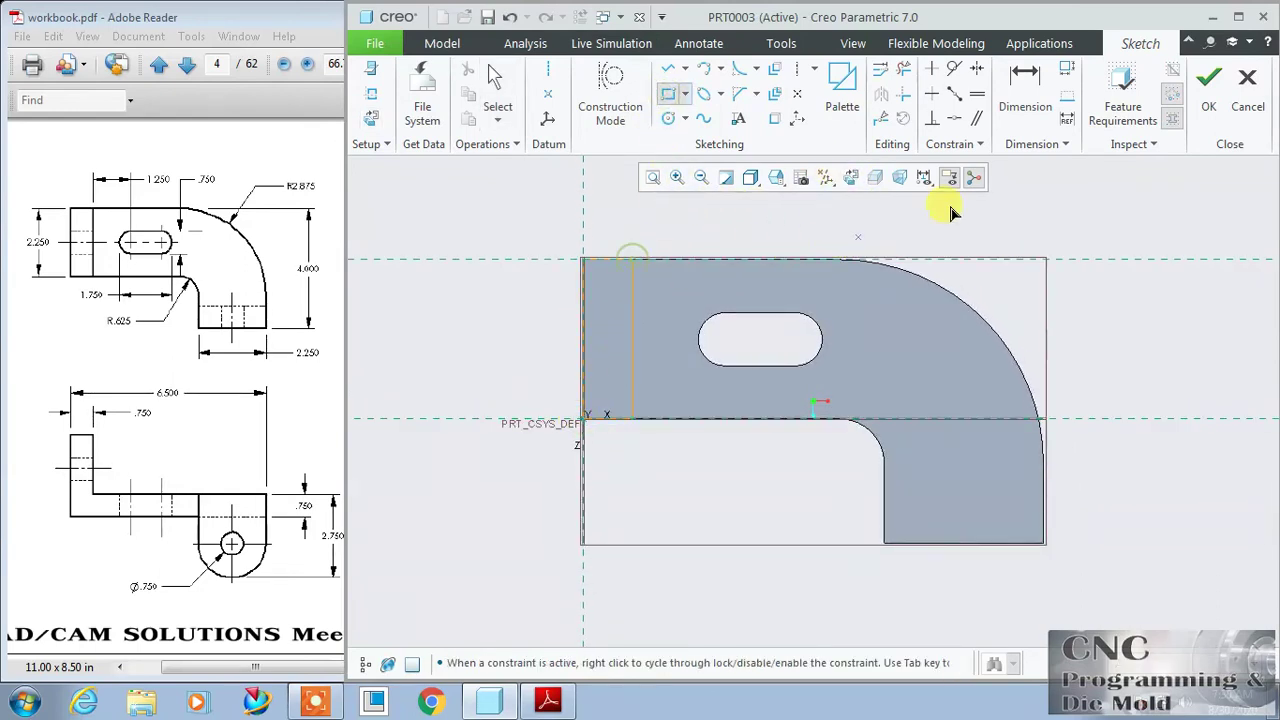
Dimension the rectangle's width to 0.75 and accept the tab sketch.
left_click(1050, 88)
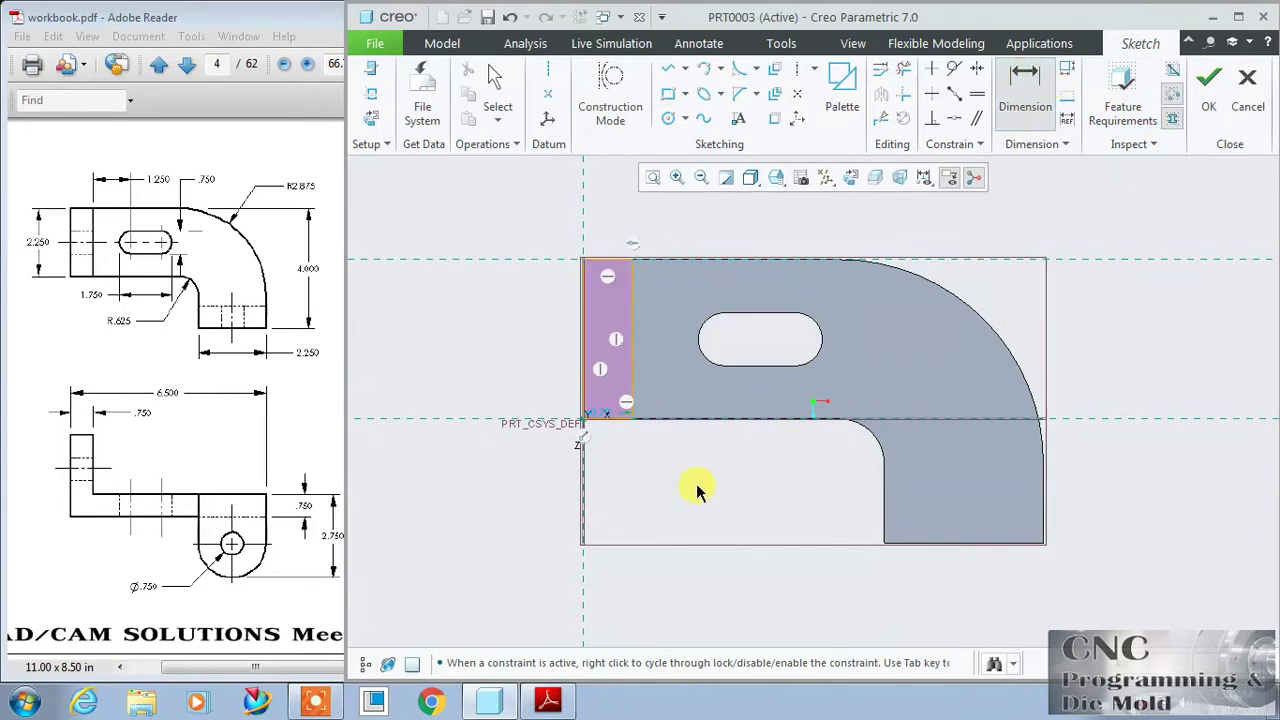
left_click(603, 418)
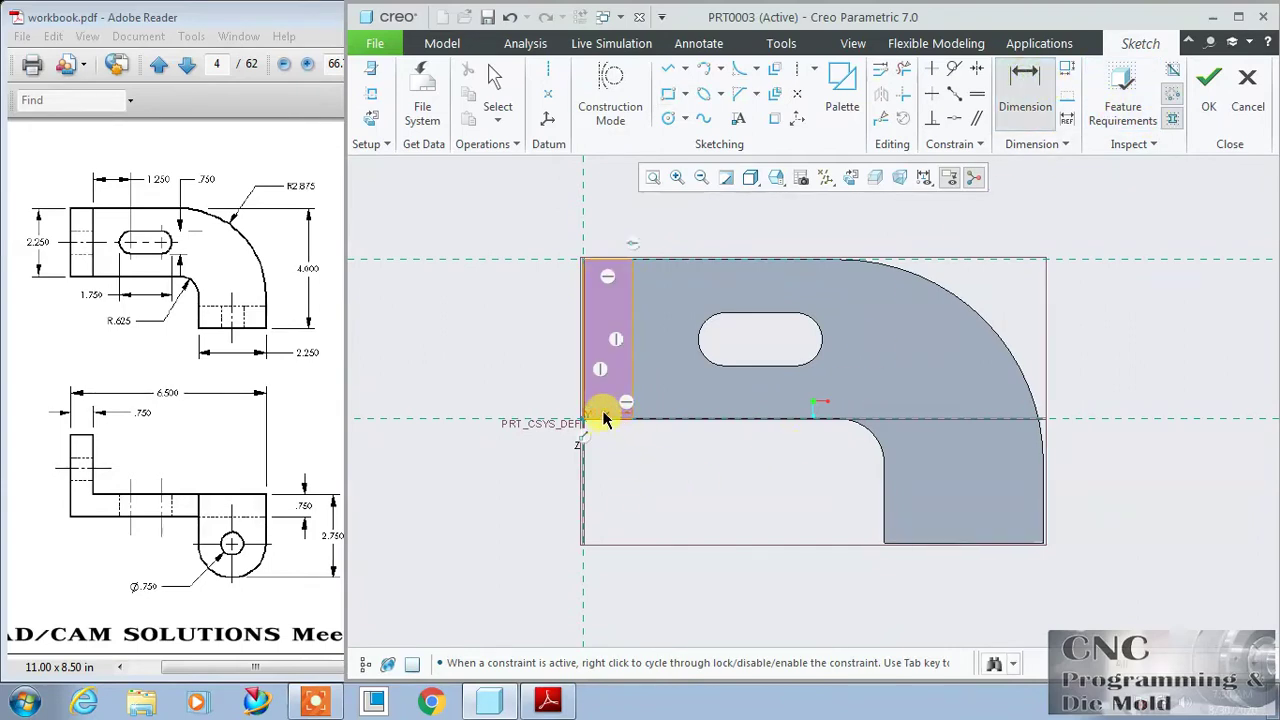
middle_click(607, 406)
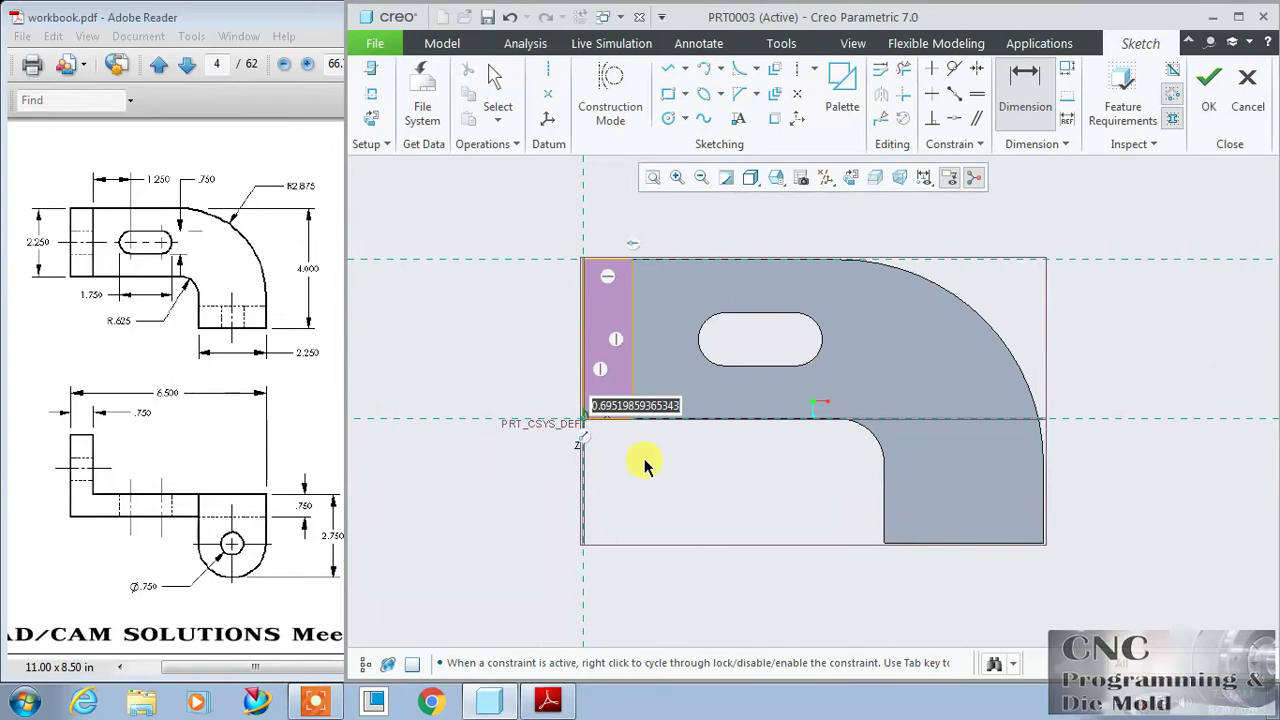
key("BackSpace")
type(".75")
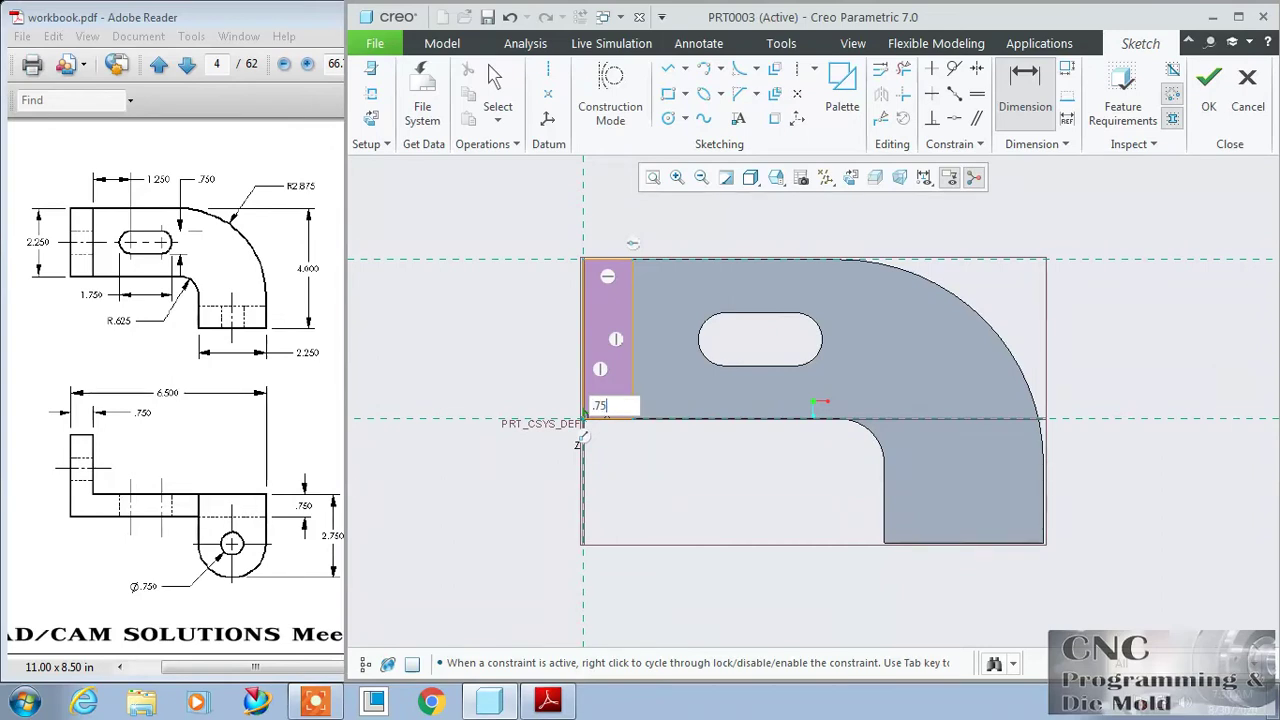
key("Return")
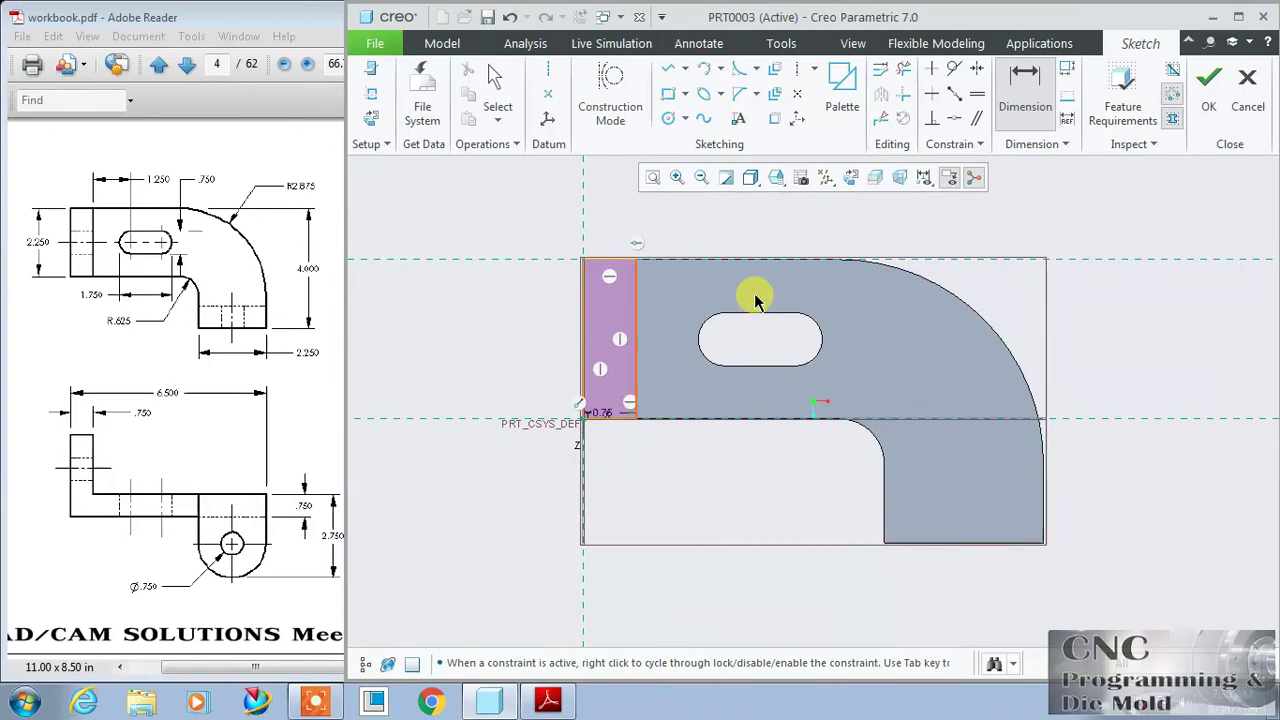
left_click(1209, 82)
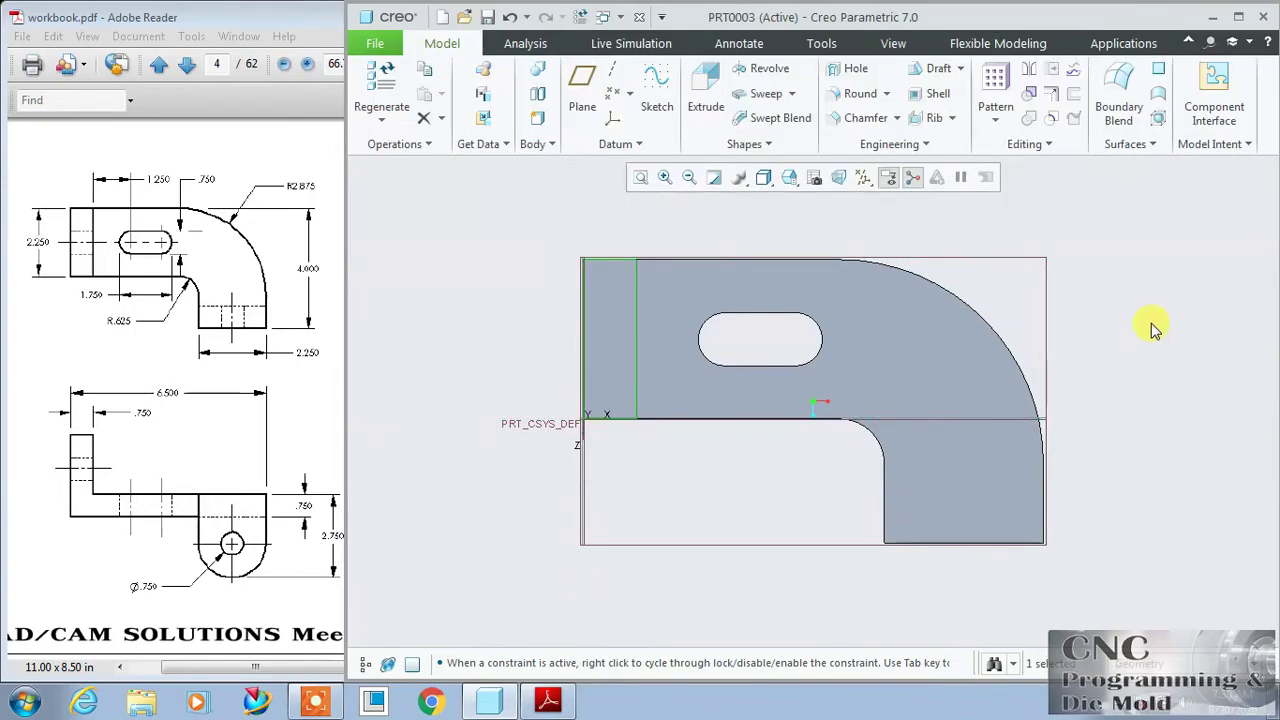
Extrude the left-end rectangle 2.00 up into the upright tab, checking the reference drawing.
left_click(703, 90)
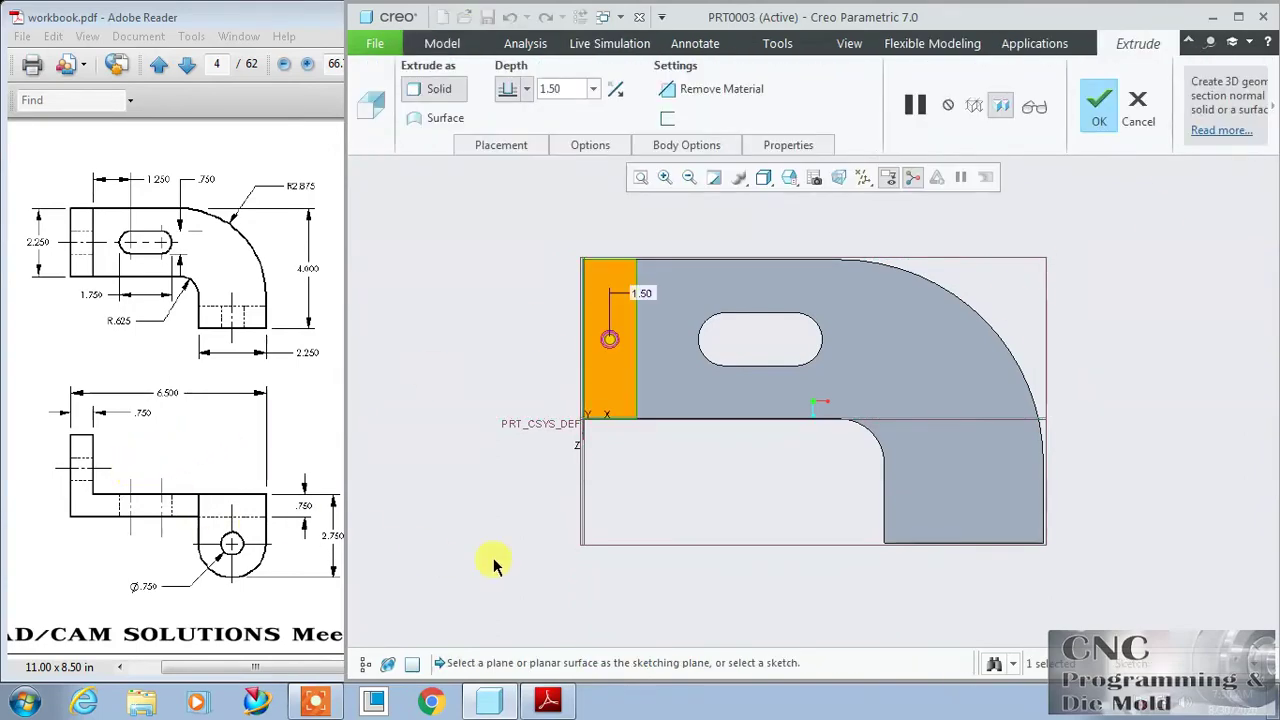
key("ctrl+d")
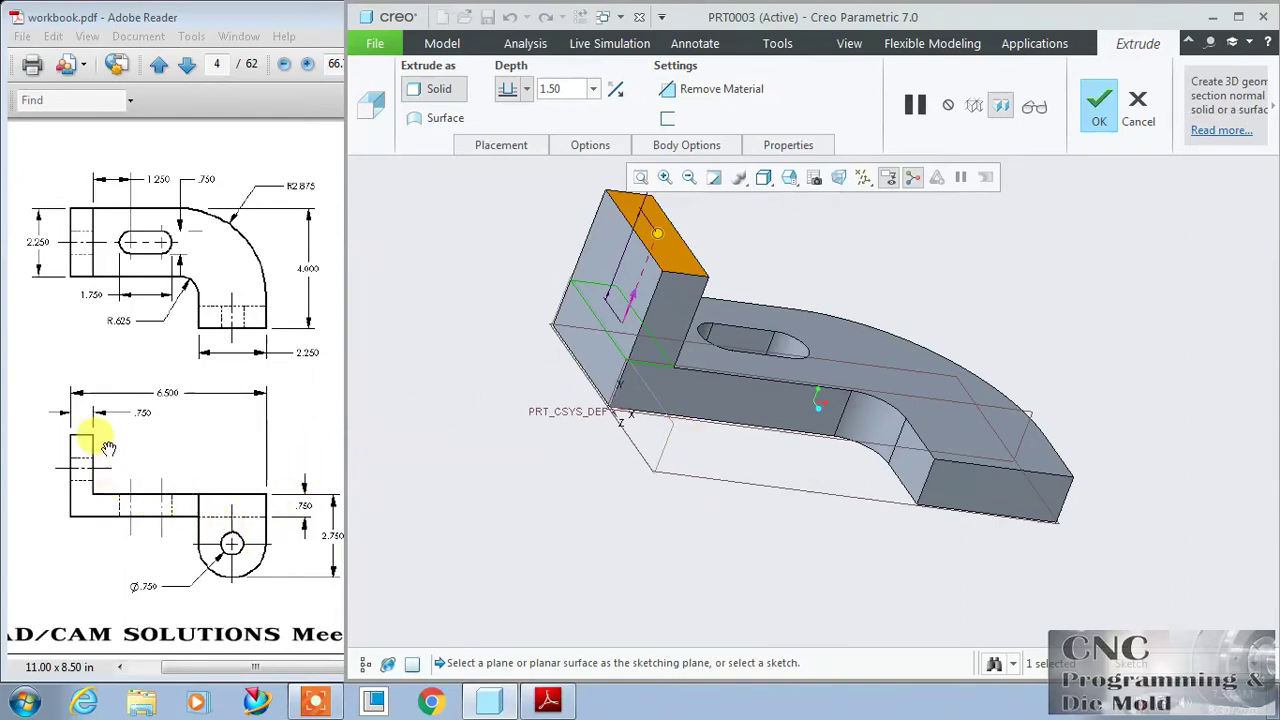
left_click_drag(271, 443, 91, 409)
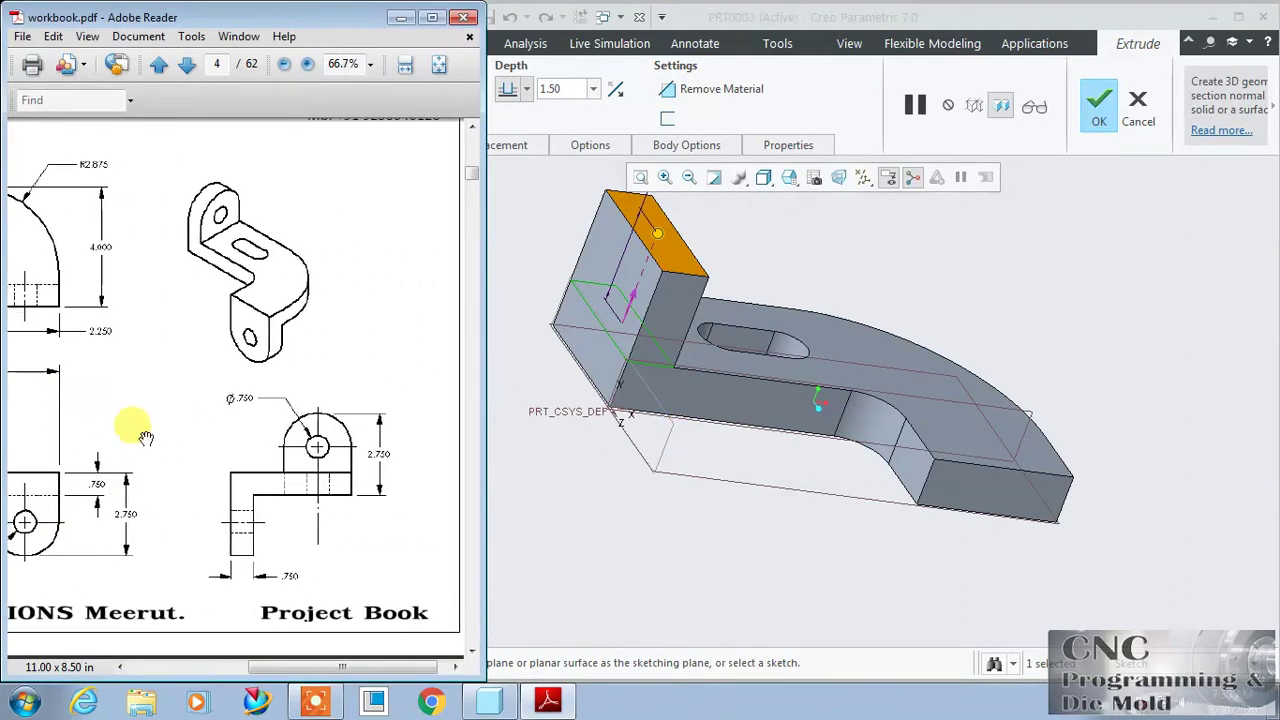
mouse_move(257, 466)
left_mouse_down()
mouse_move(358, 460)
mouse_move(408, 400)
left_mouse_up()
mouse_move(398, 463)
left_mouse_down()
mouse_move(203, 463)
mouse_move(143, 443)
mouse_move(323, 434)
left_mouse_up()
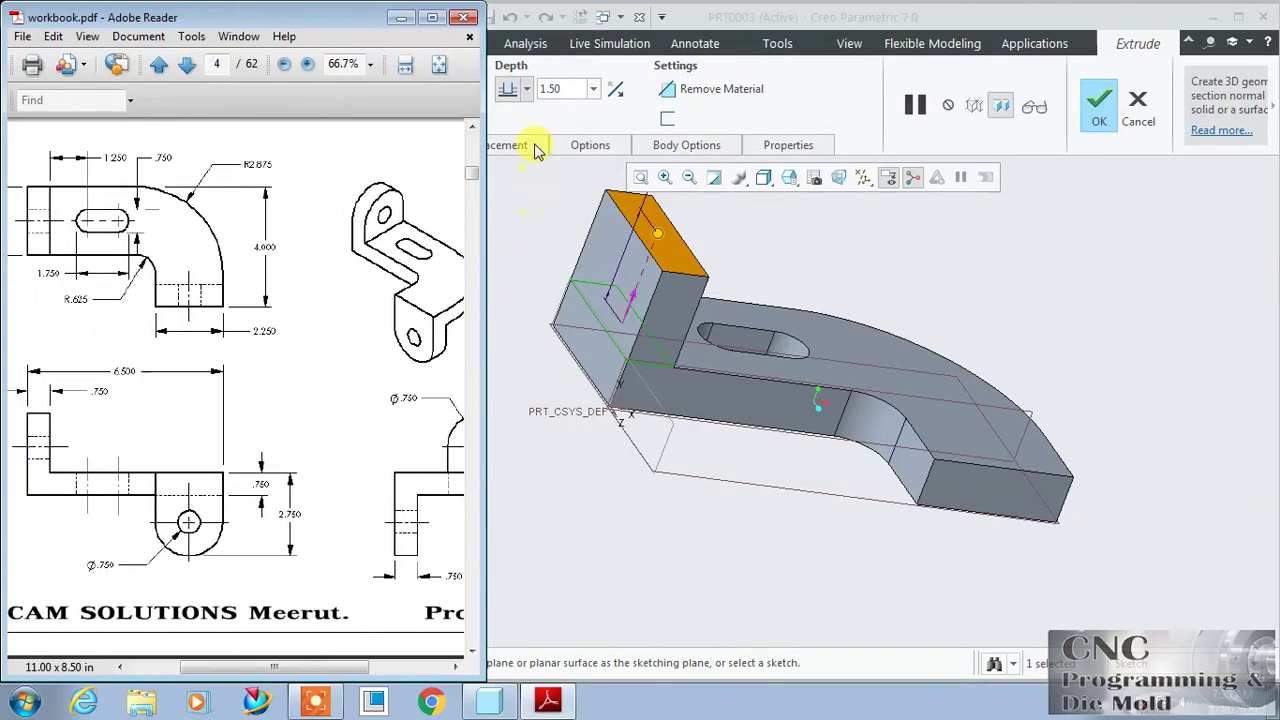
left_click(572, 85)
type("2")
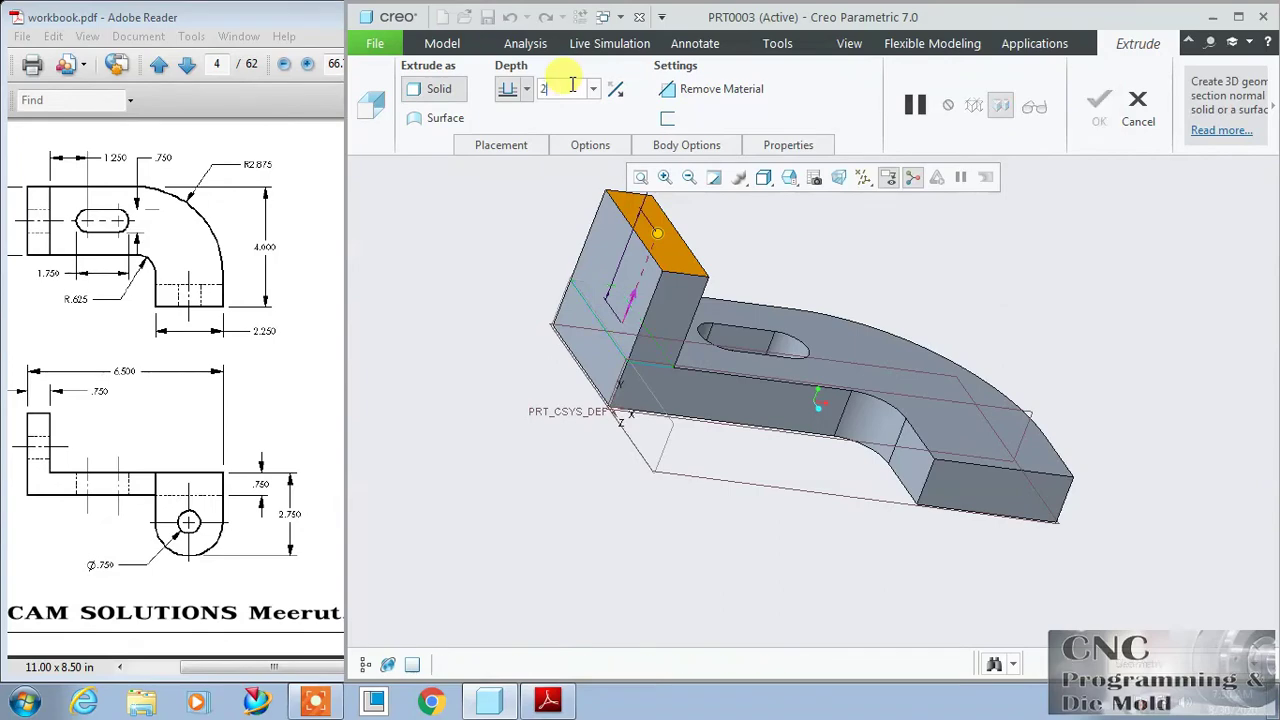
key("Return")
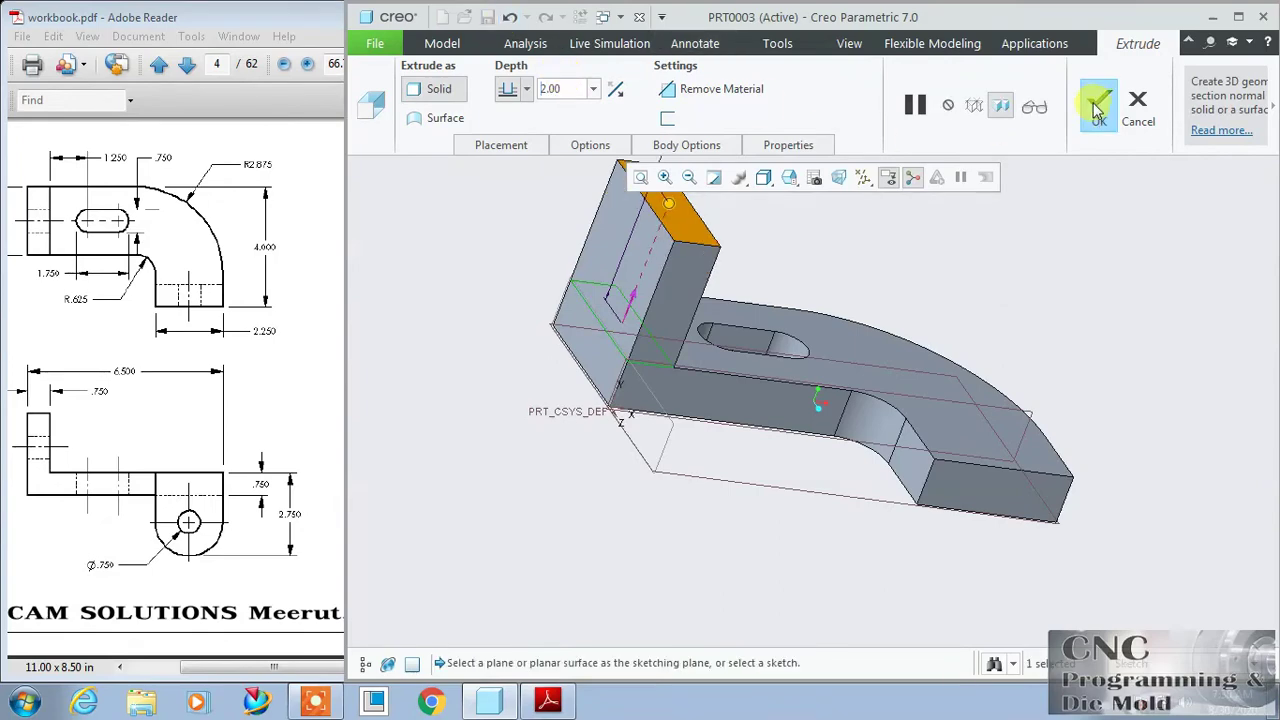
left_click(1099, 105)
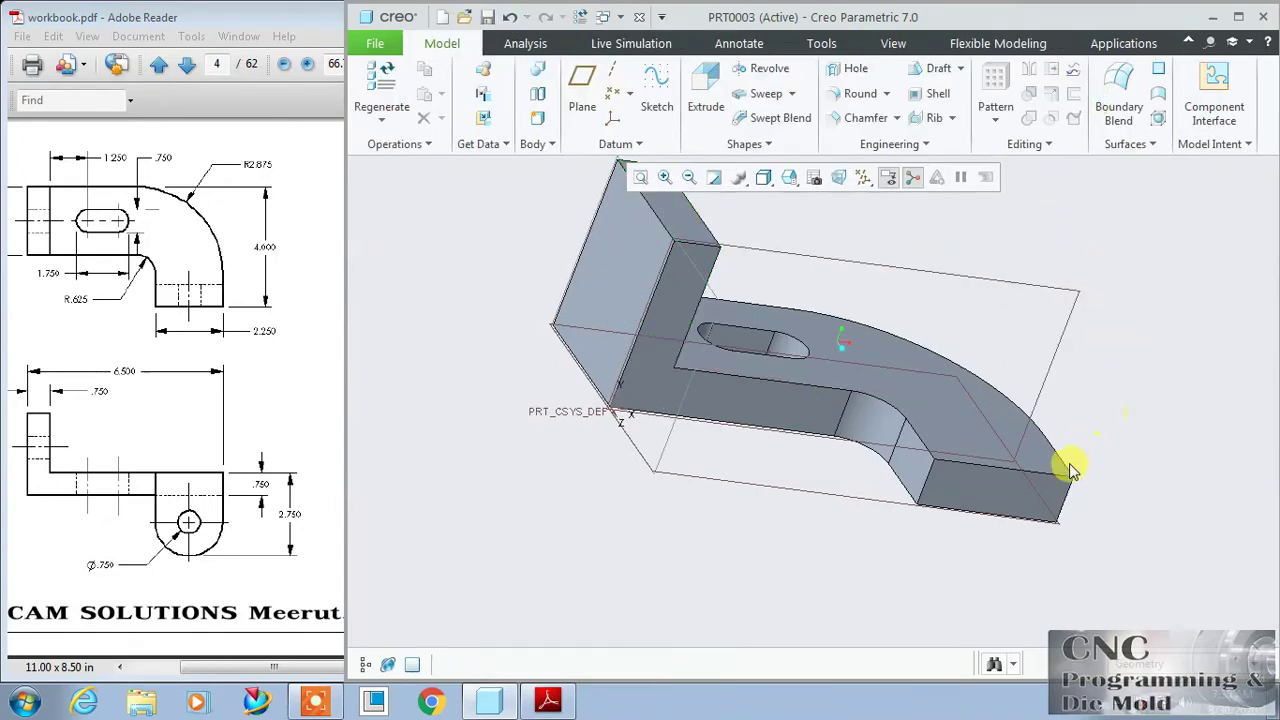
Start a new sketch on the leg's end face and view it straight on, centred.
left_click(1006, 502)
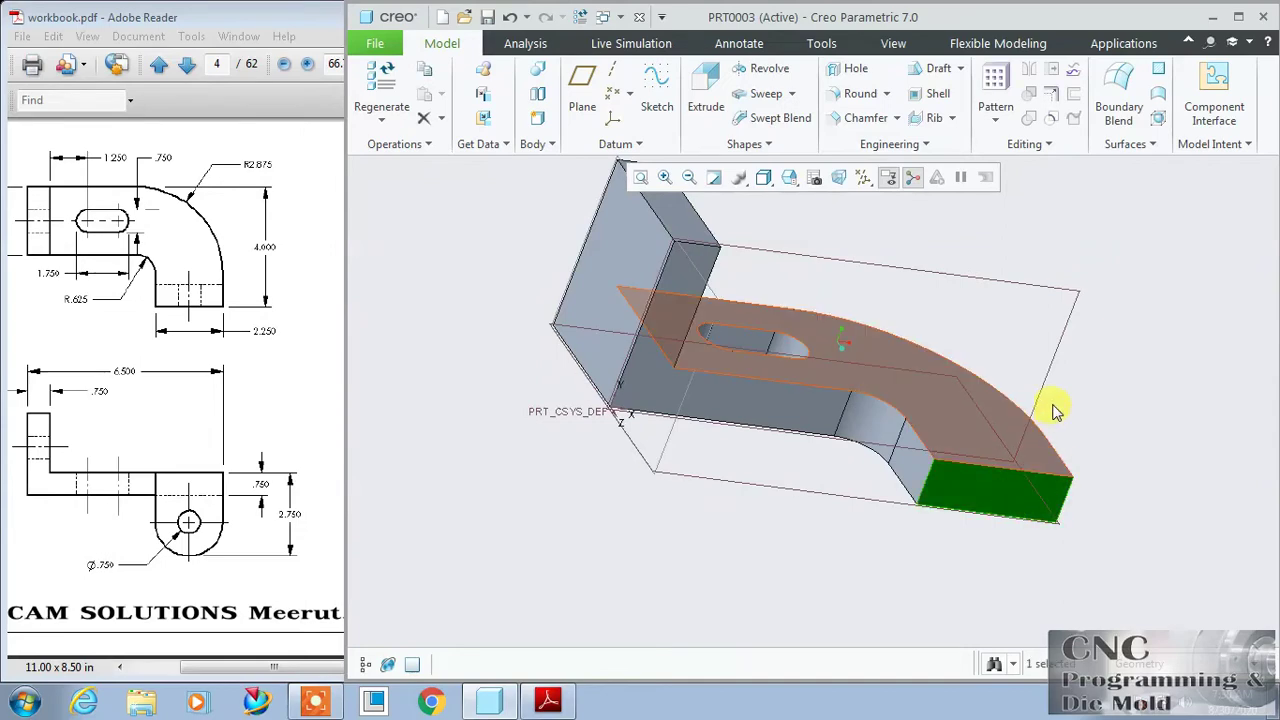
left_click(1103, 410)
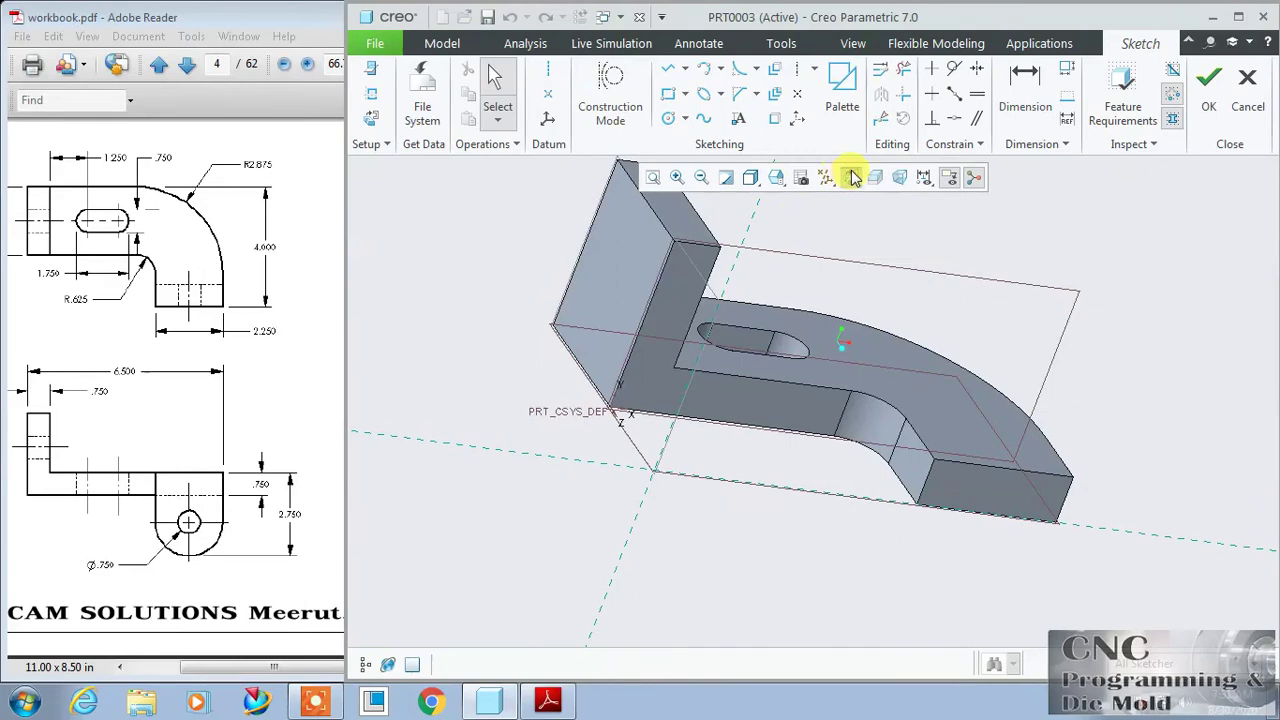
left_click(849, 177)
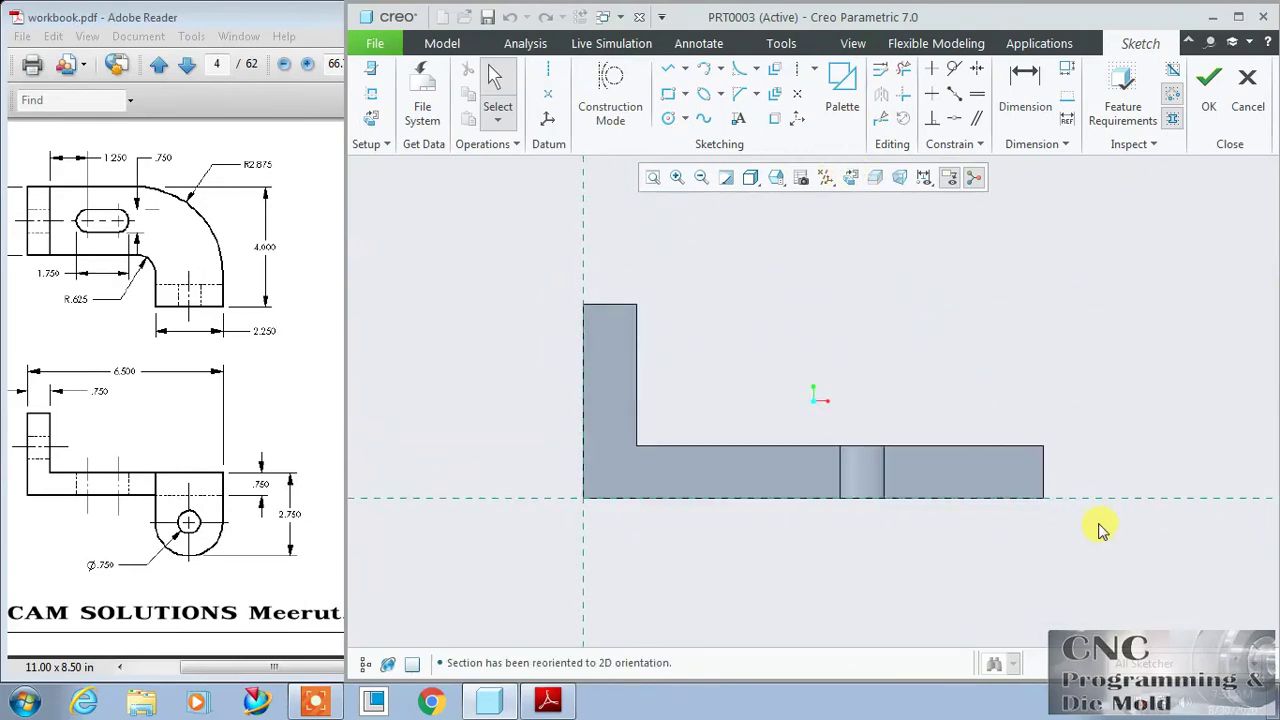
middle_click_drag(1079, 510, 981, 408, "shift")
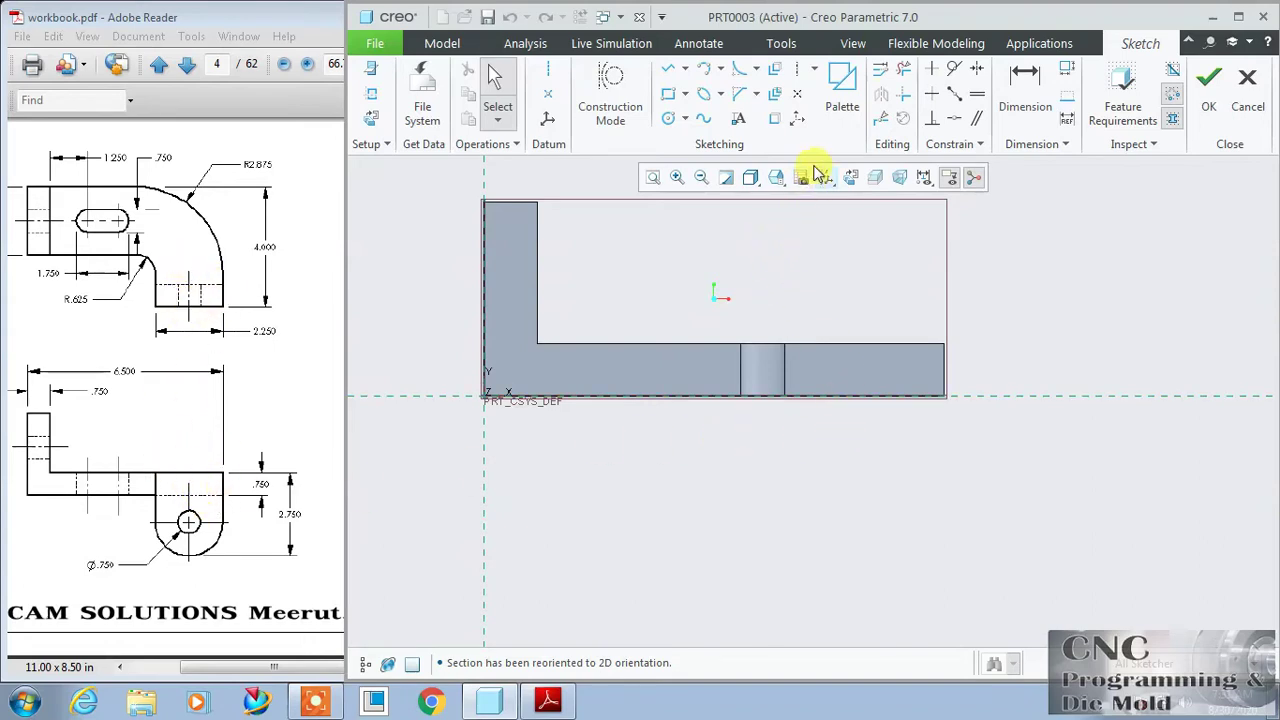
Draw a rectangle below the base's right end with a circle tangent to its sides on its bottom edge.
left_click(662, 98)
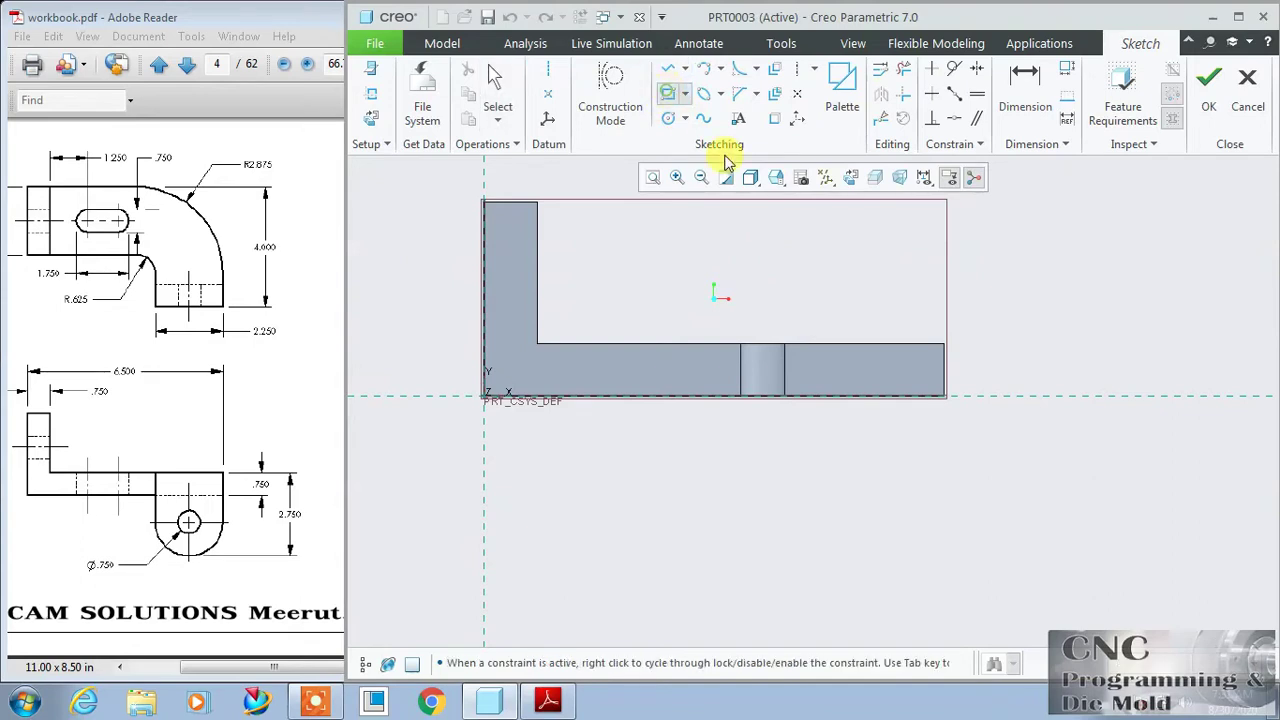
left_click(785, 396)
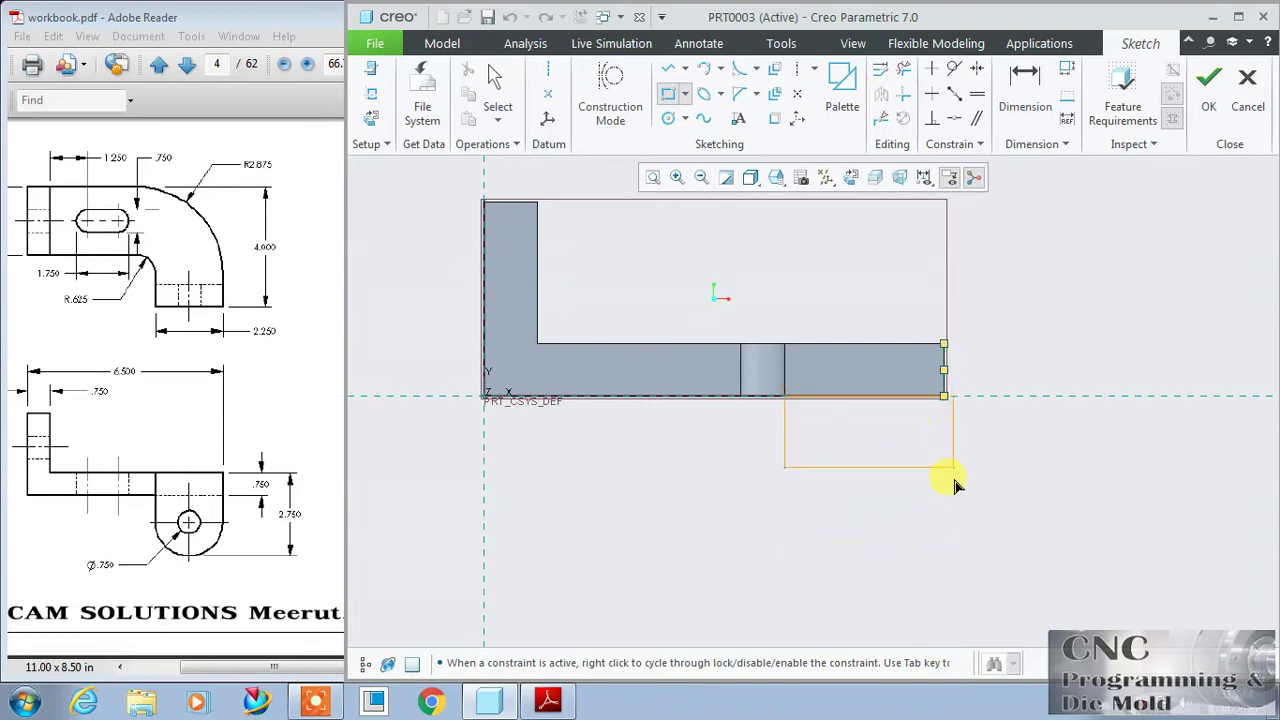
left_click(940, 536)
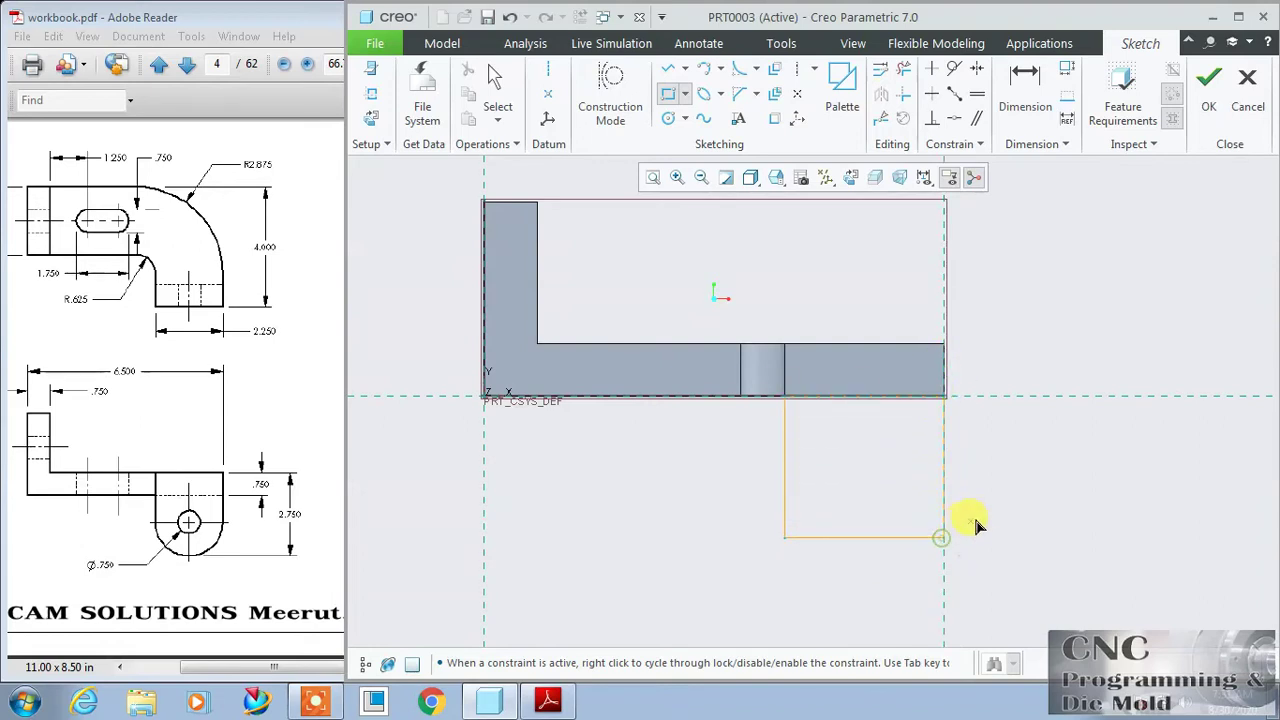
left_click(668, 118)
left_click(869, 537)
left_click(944, 540)
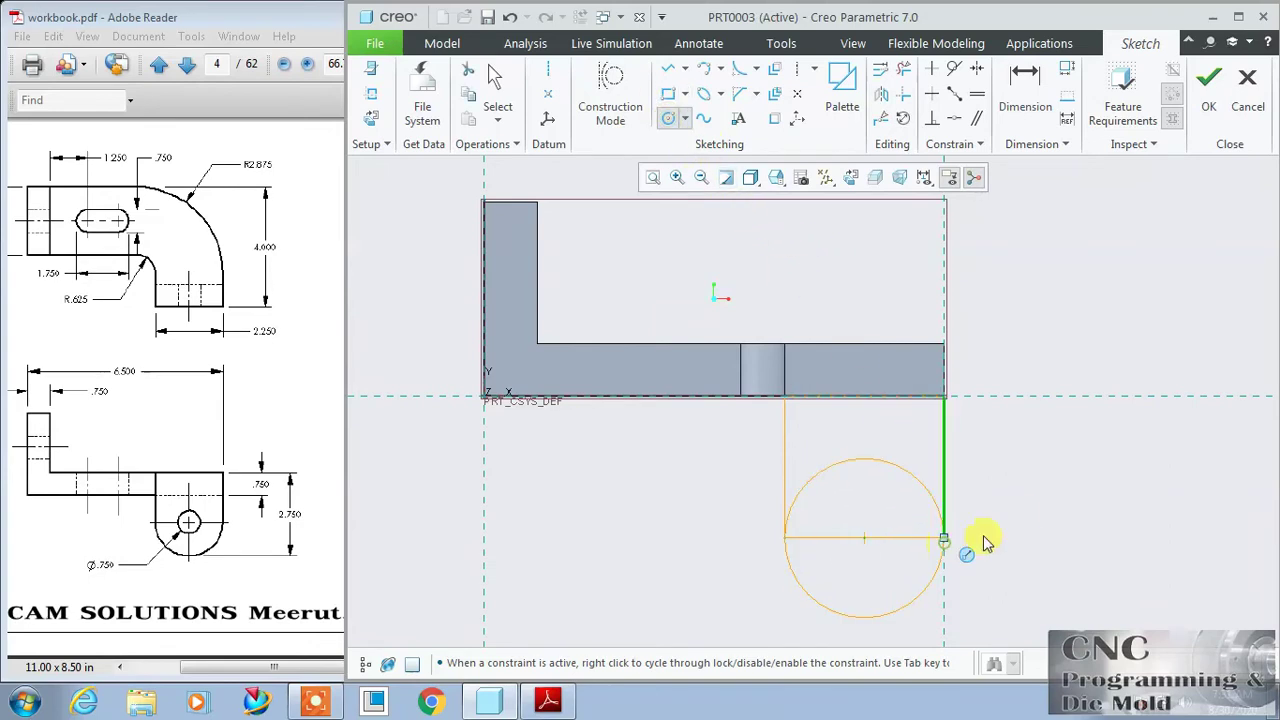
Trim away the circle's upper arc and the line across it, then add a small concentric hole circle.
left_click(903, 68)
left_click(898, 466)
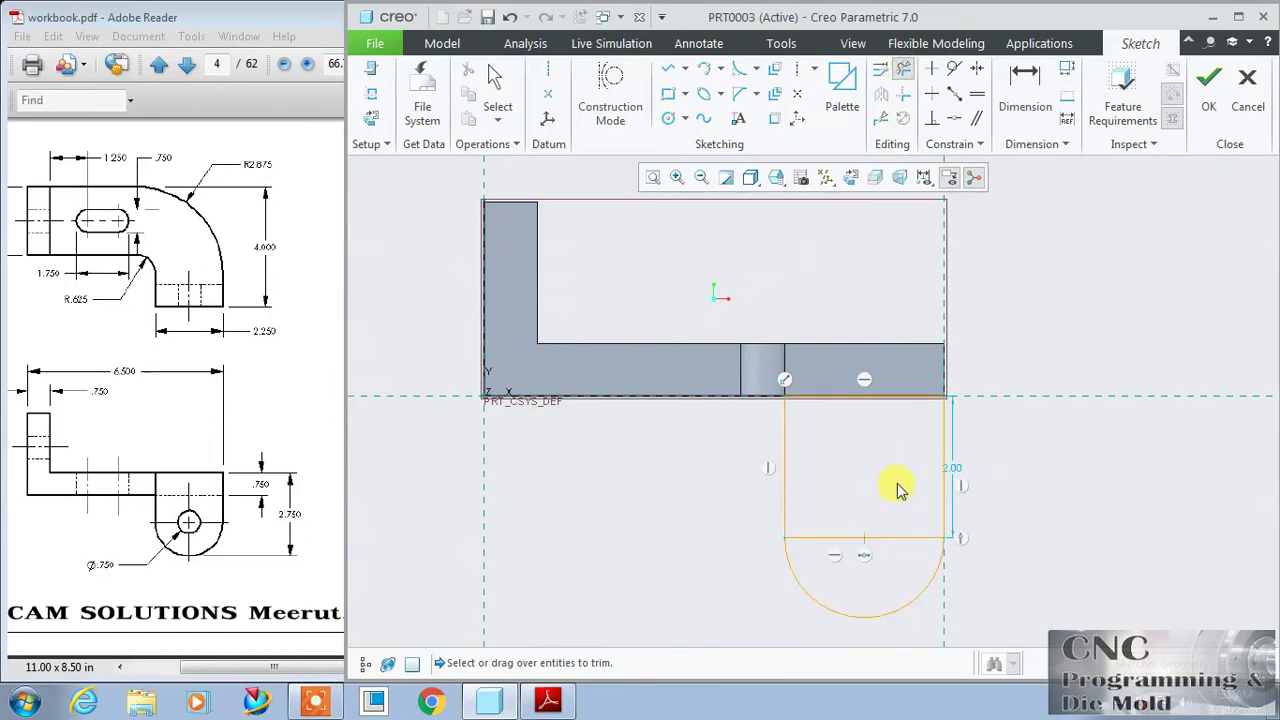
left_click(895, 538)
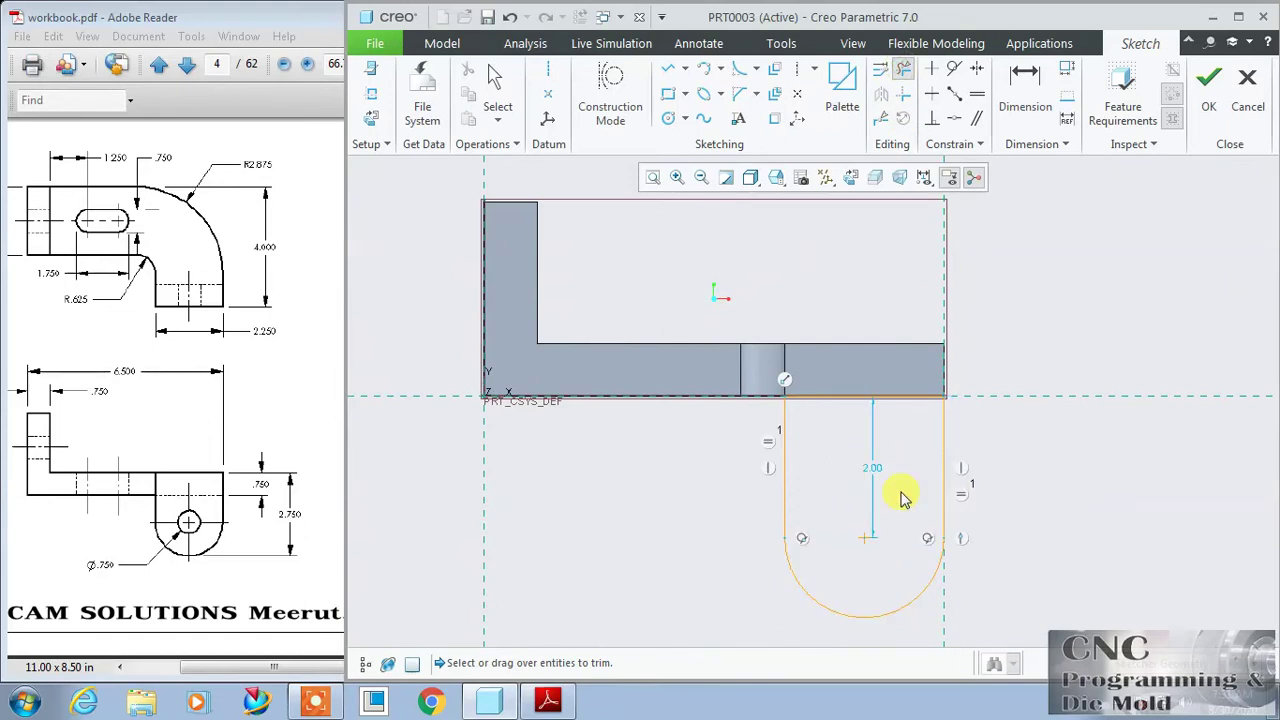
left_click(668, 118)
left_click(866, 536)
left_click(877, 511)
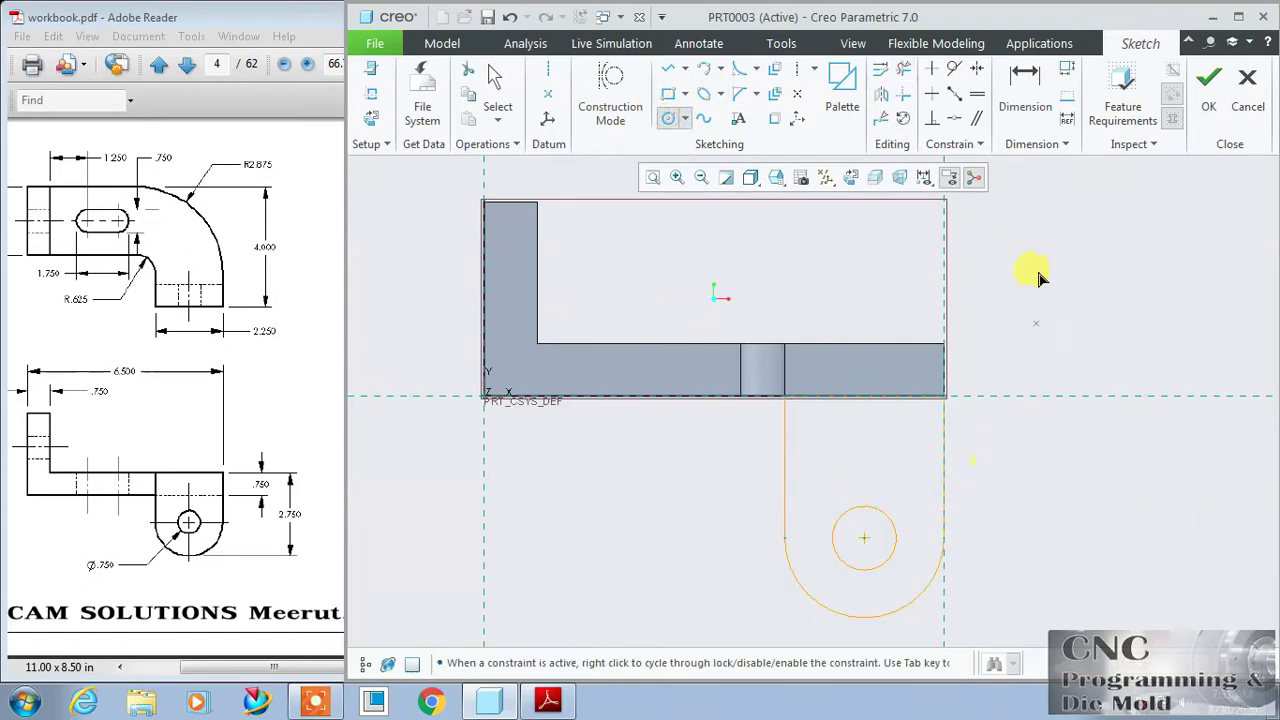
Dimension the hole to Ø0.75 with its centre 2.75 below the base's top, then accept the sketch.
left_click(1035, 84)
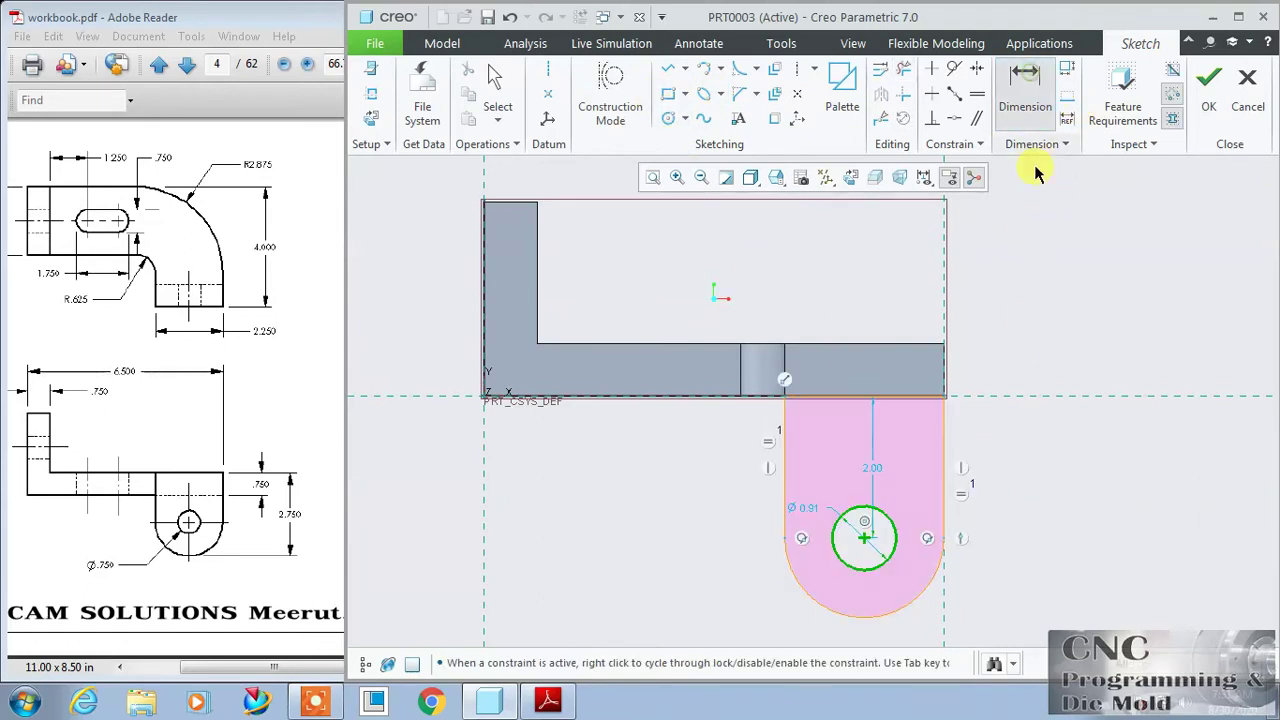
middle_click(810, 500)
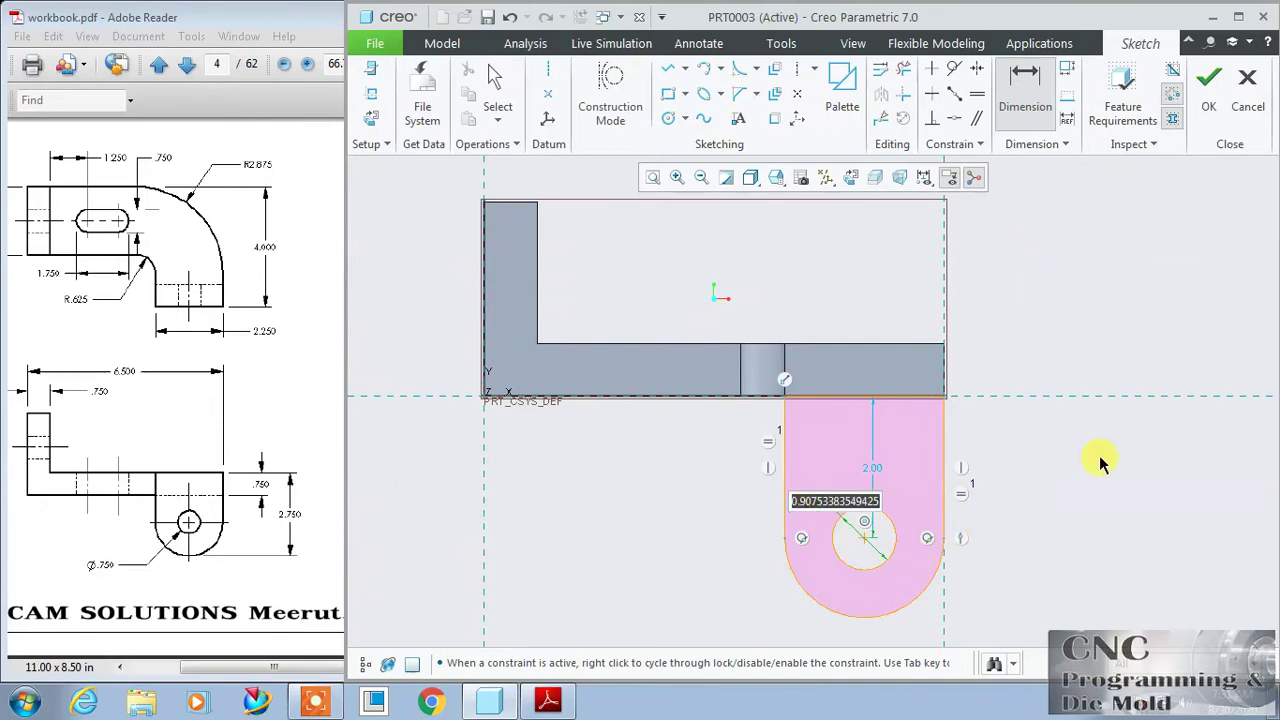
key("BackSpace")
key("Return")
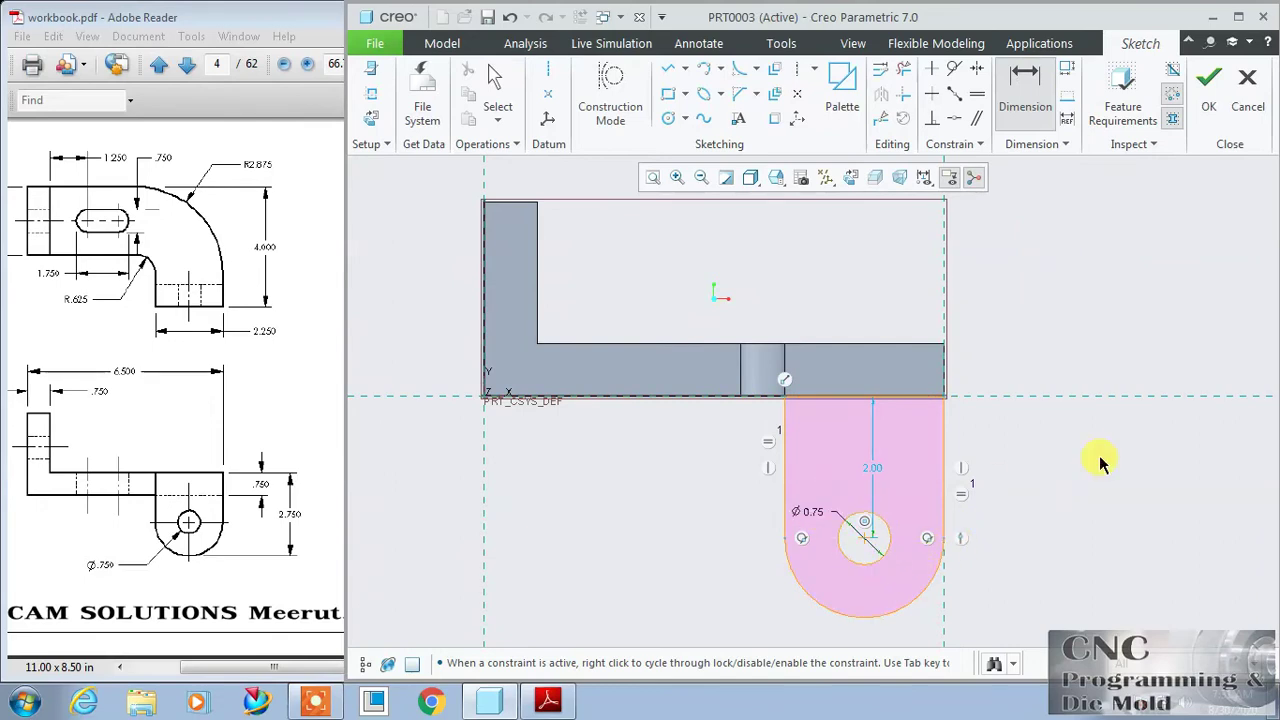
left_click(912, 344)
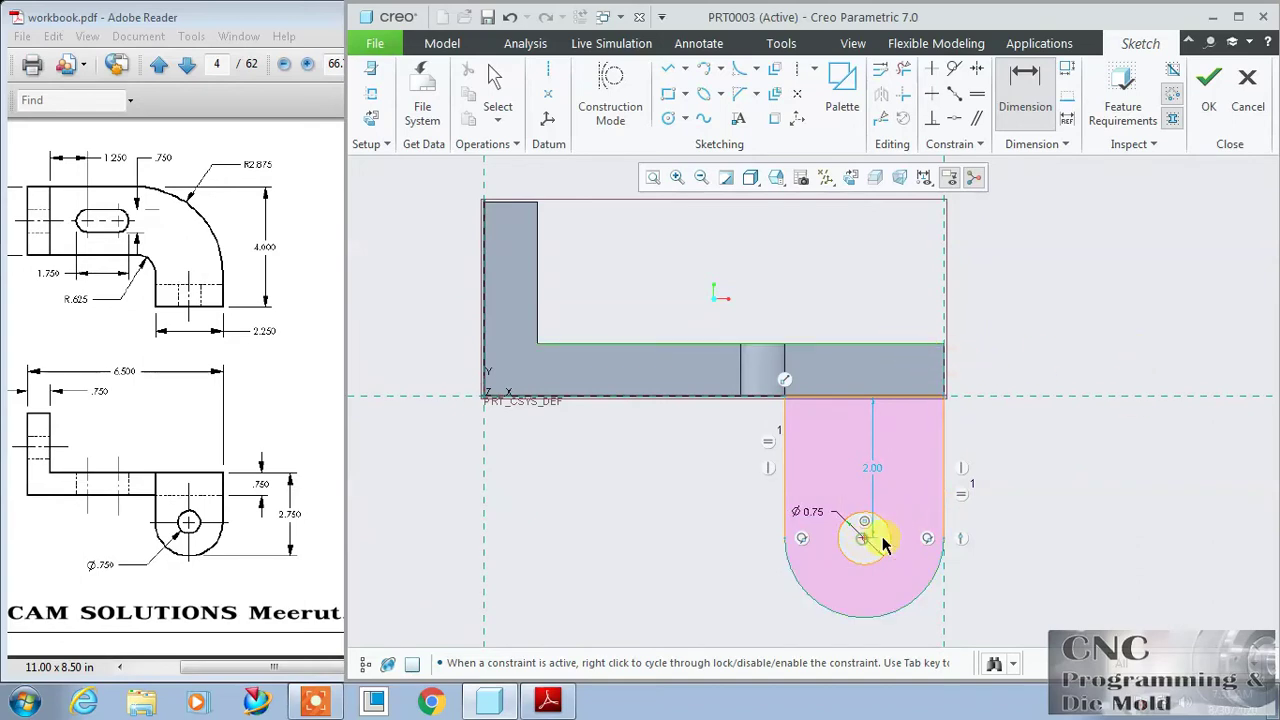
middle_click(1040, 447)
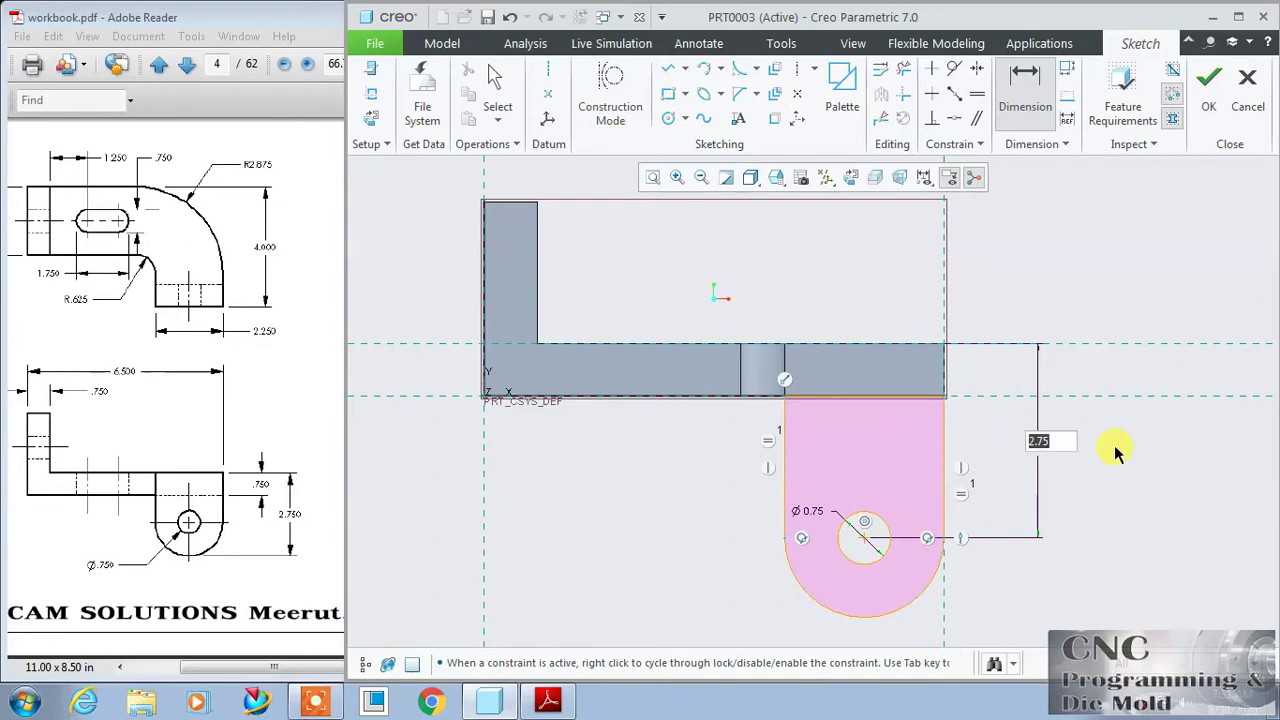
key("Return")
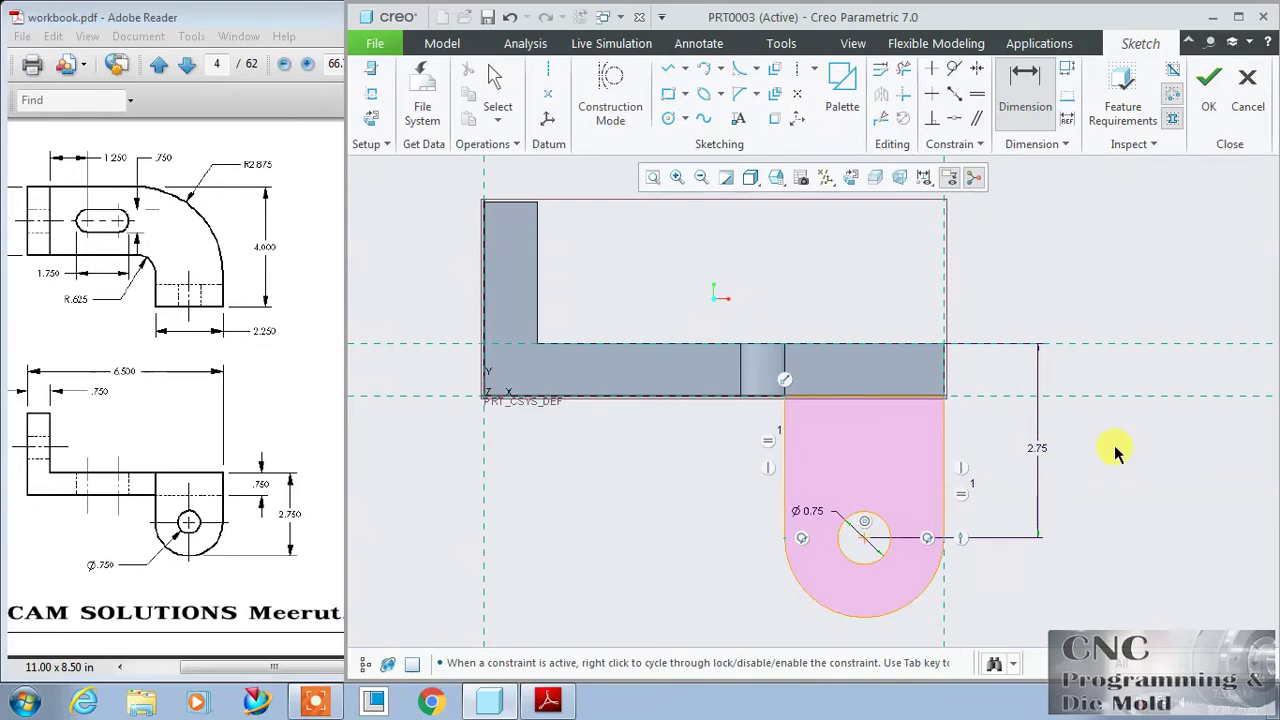
left_click(1208, 80)
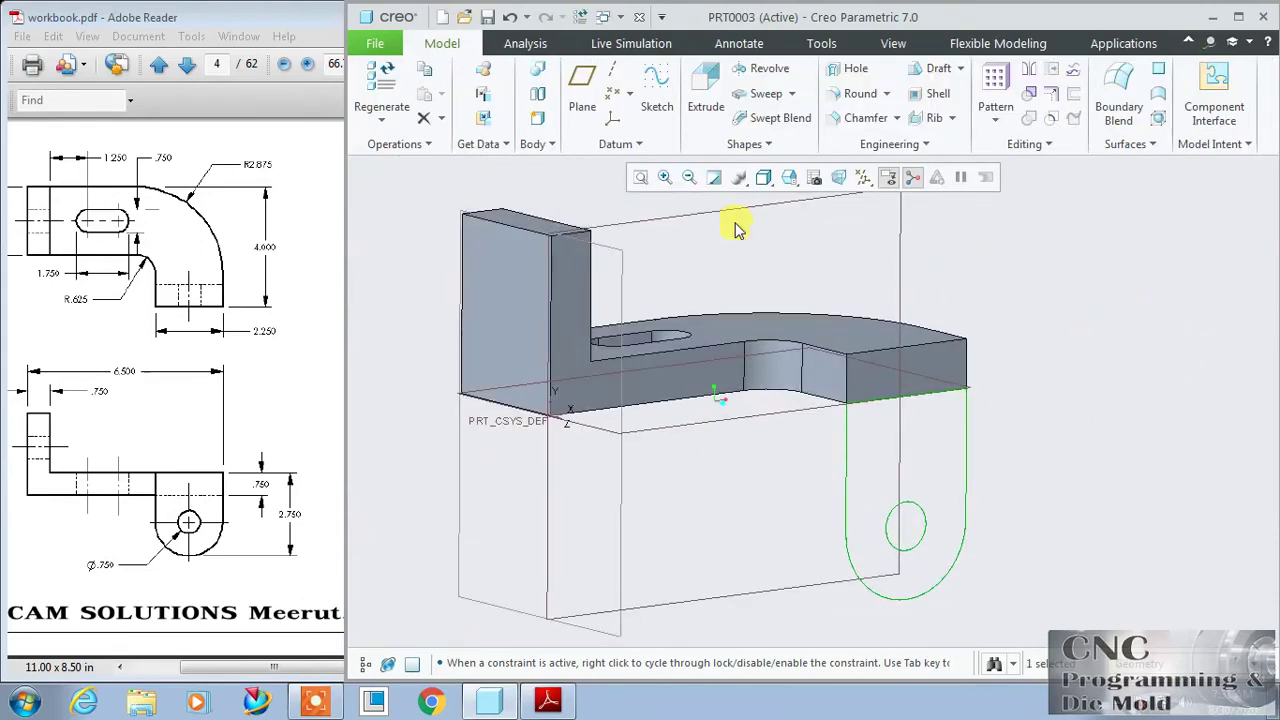
Extrude the hanging-tab sketch 0.75 thick in the flipped direction.
left_click(705, 88)
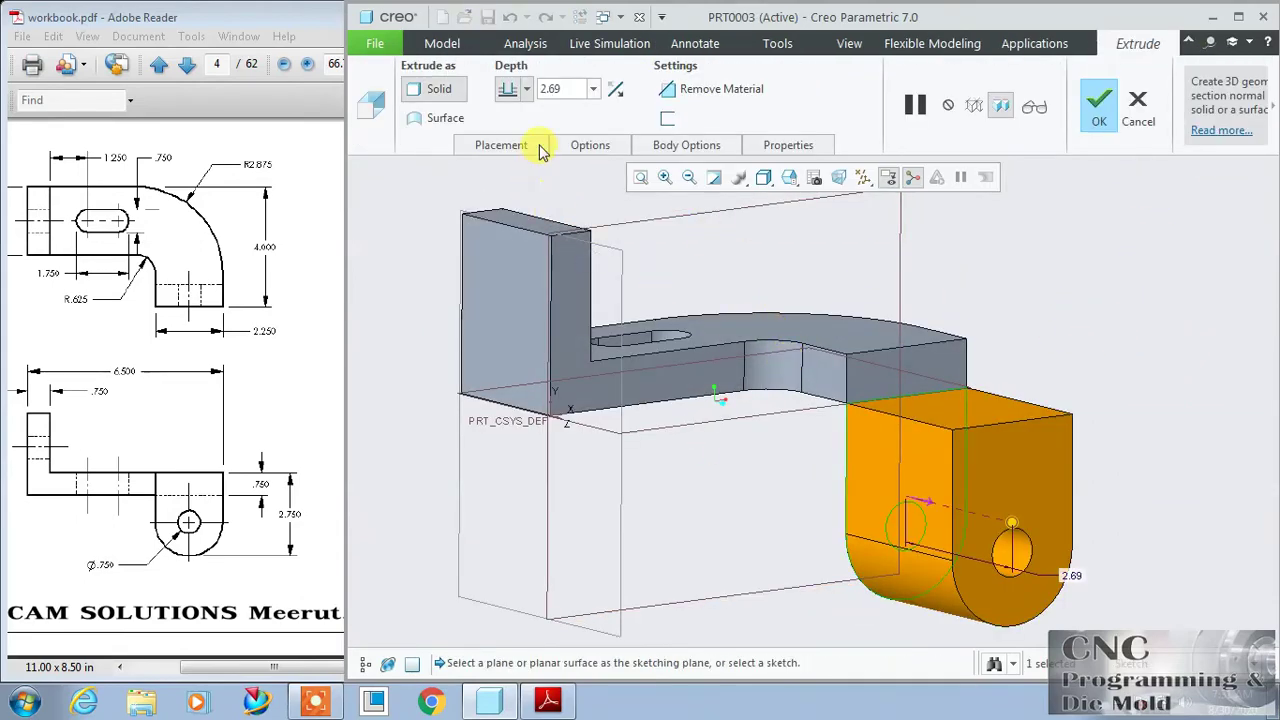
left_click(615, 89)
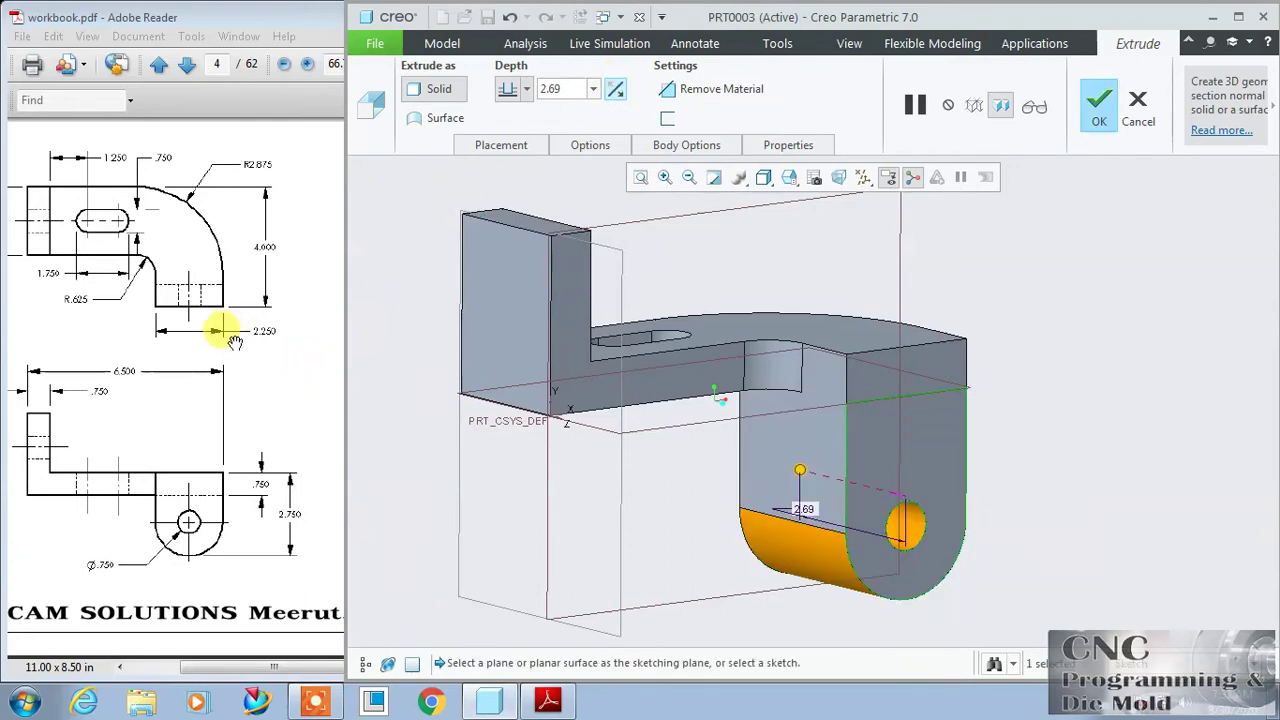
left_click_drag(262, 372, 151, 368)
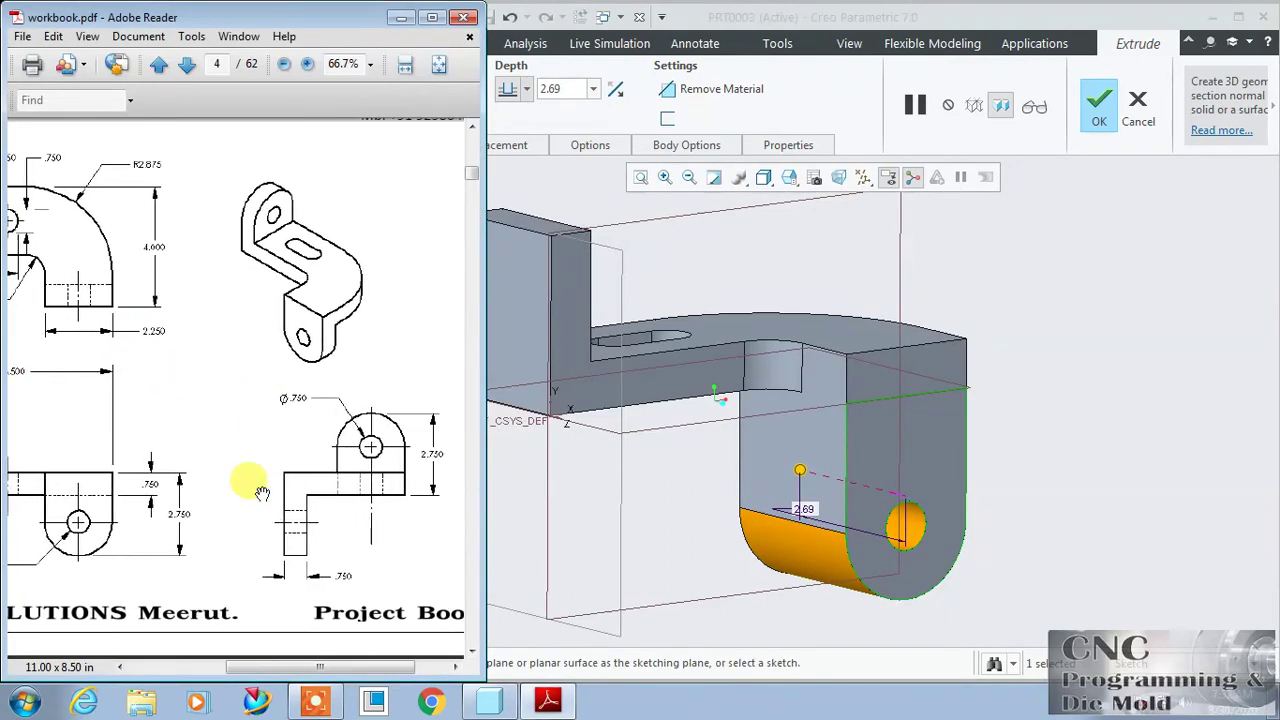
left_click(573, 90)
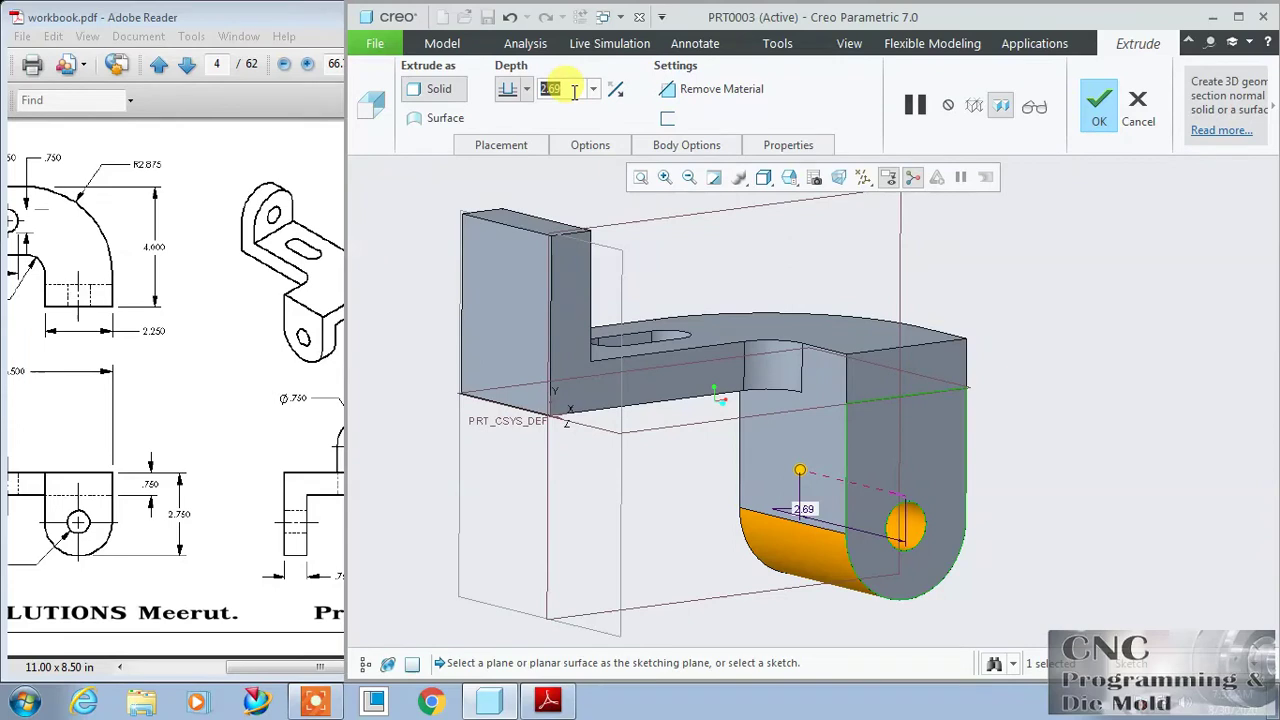
key("BackSpace")
key("Return")
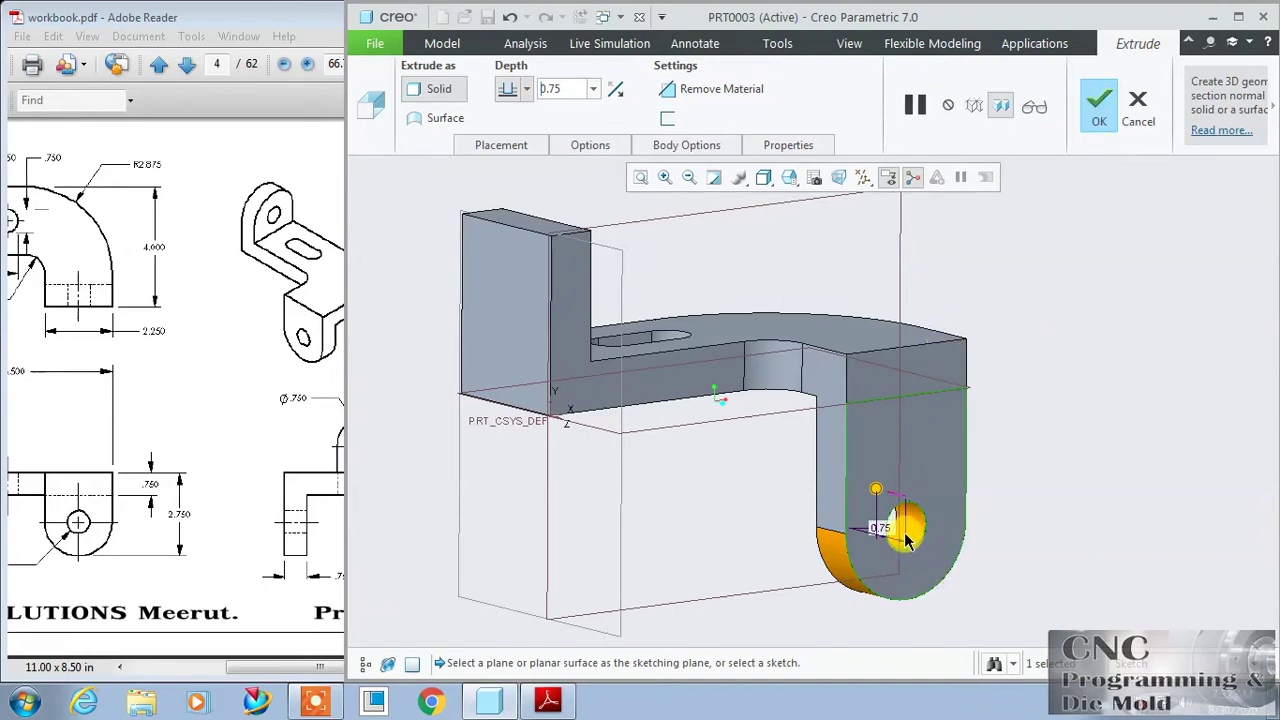
left_click(1103, 108)
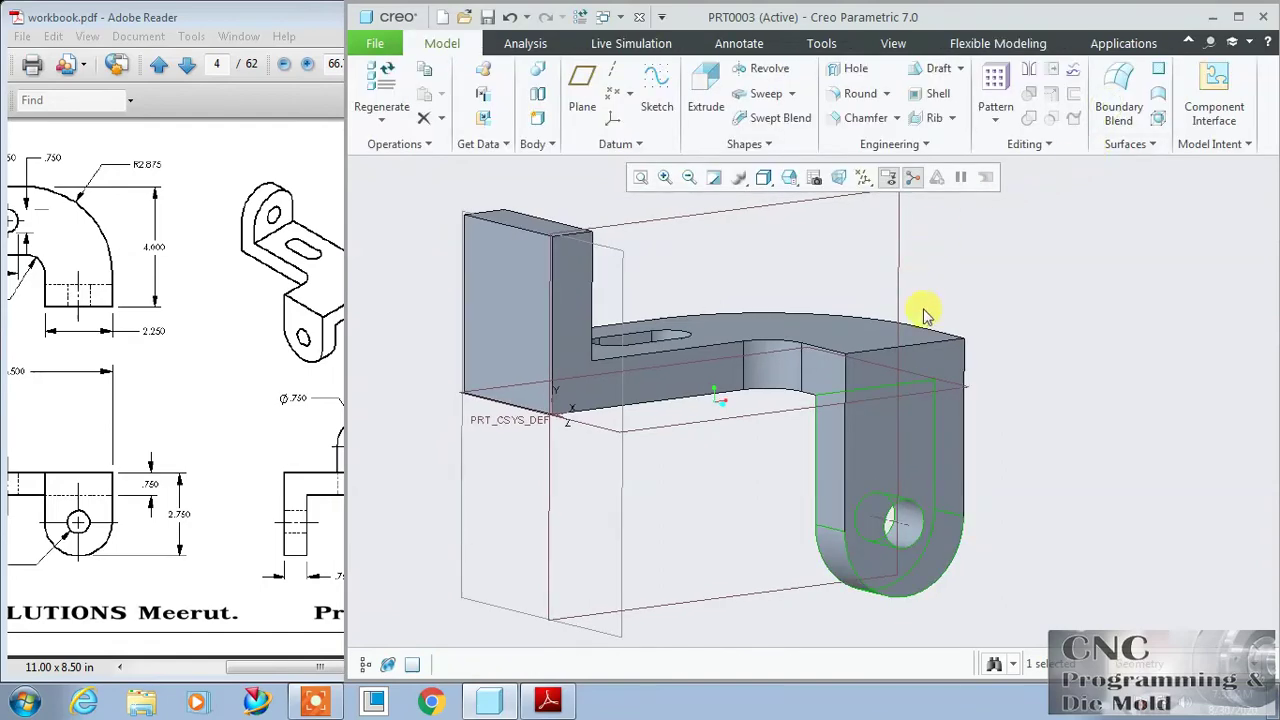
Edit Sketch 3 of Extrude 3, changing the hole height from 2.75 to 2.00.
left_click(365, 664)
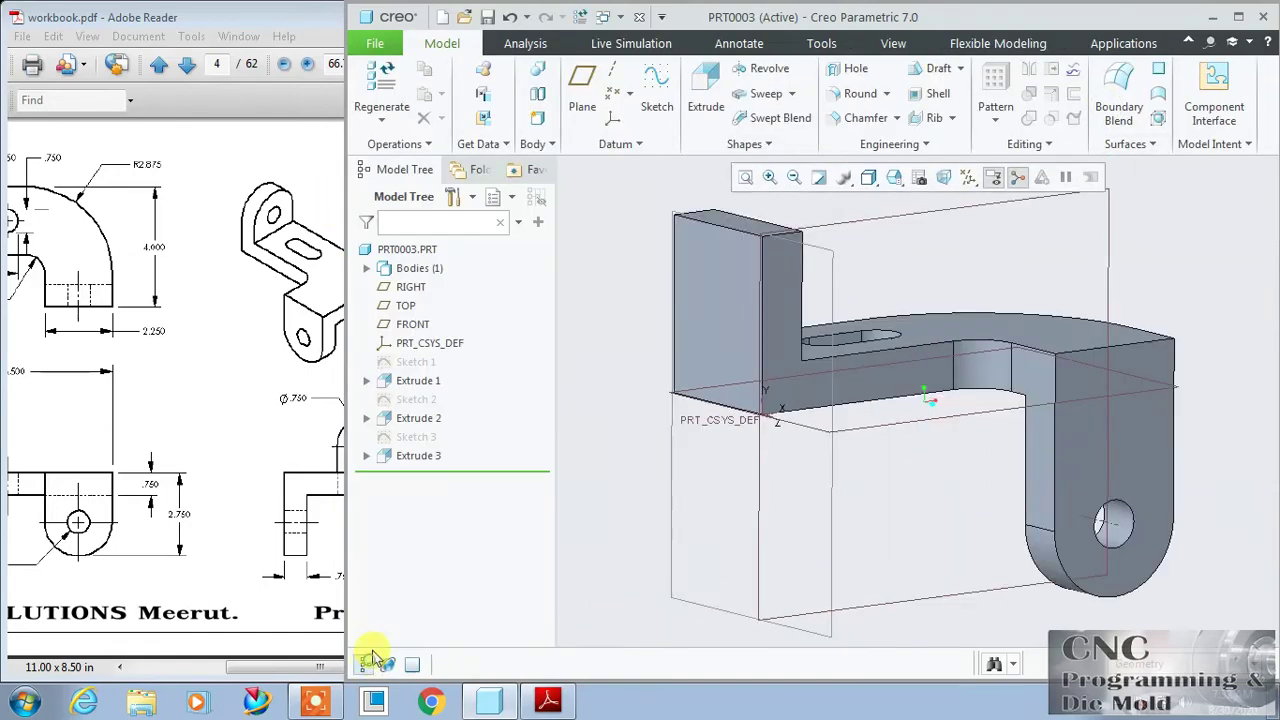
left_click(366, 456)
left_click(433, 474)
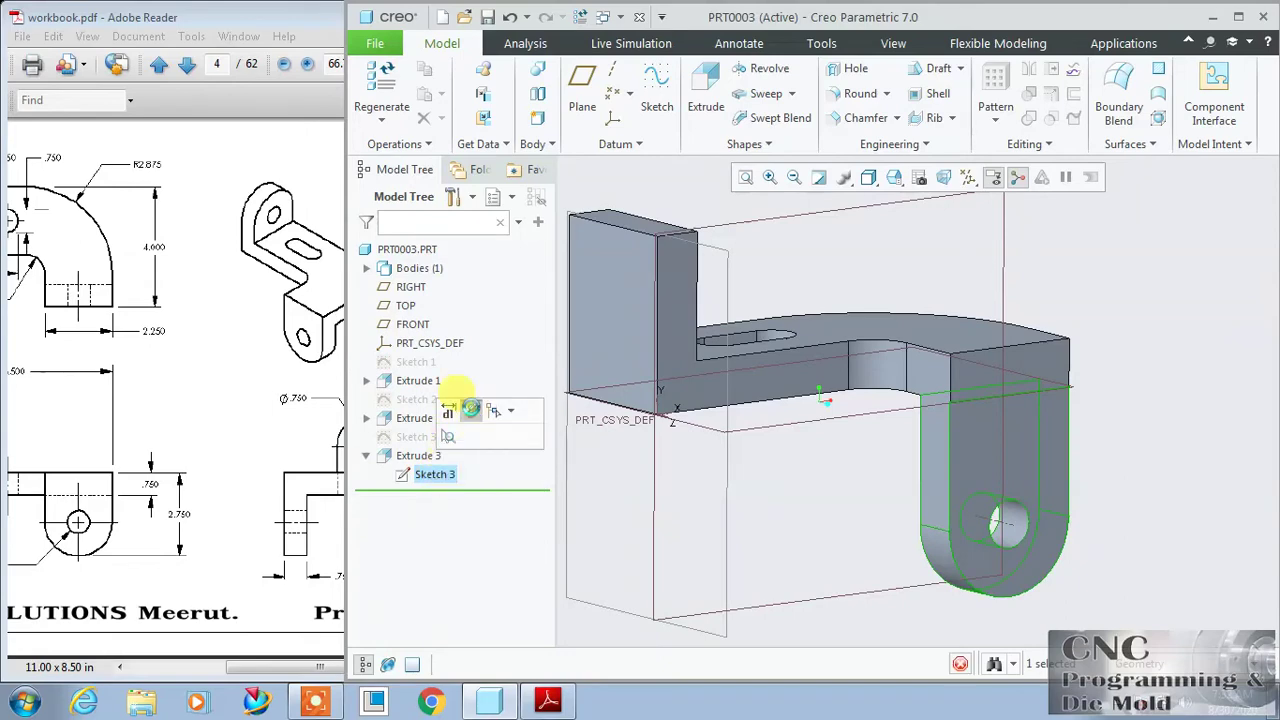
left_click(449, 409)
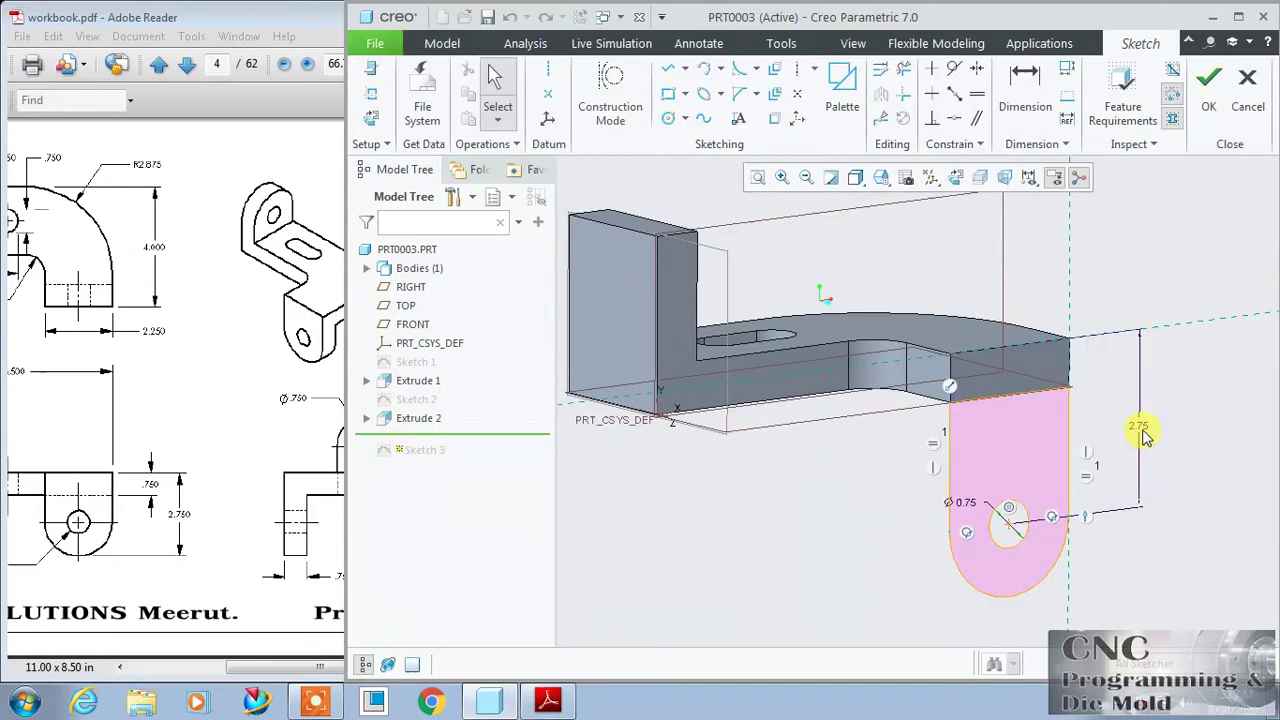
left_click_drag(80, 522, 140, 522)
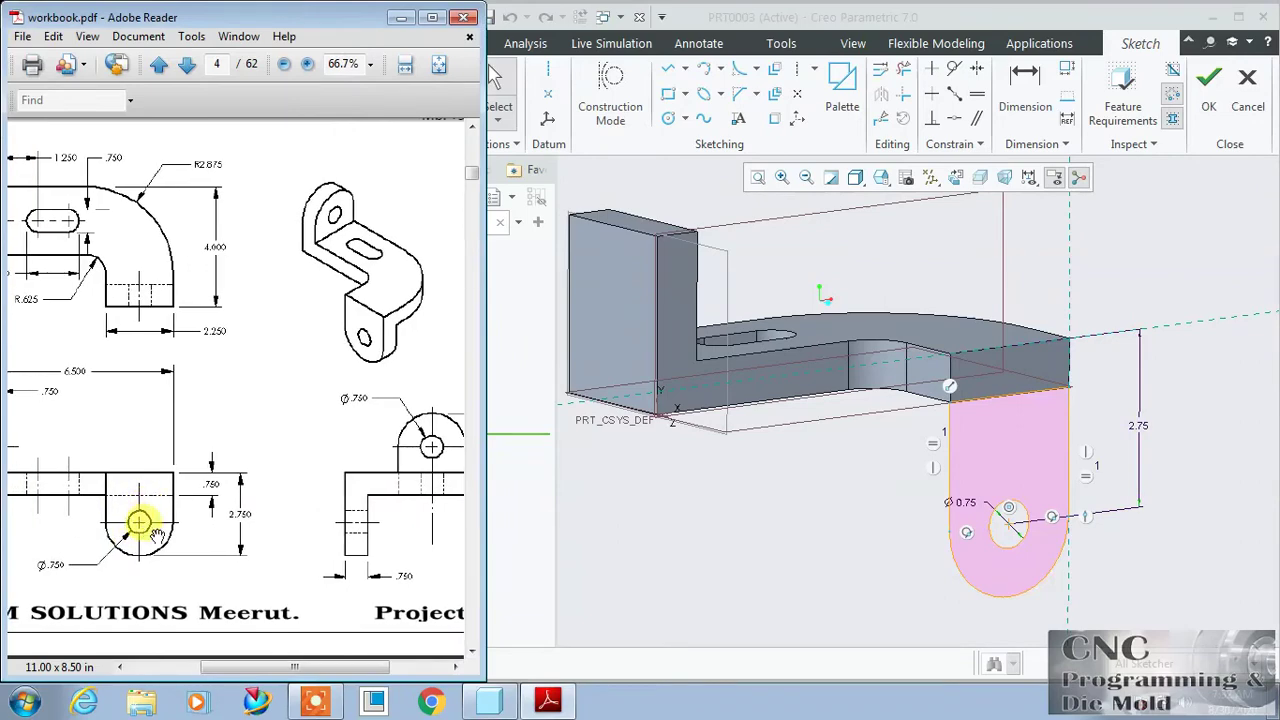
double_click(1142, 428)
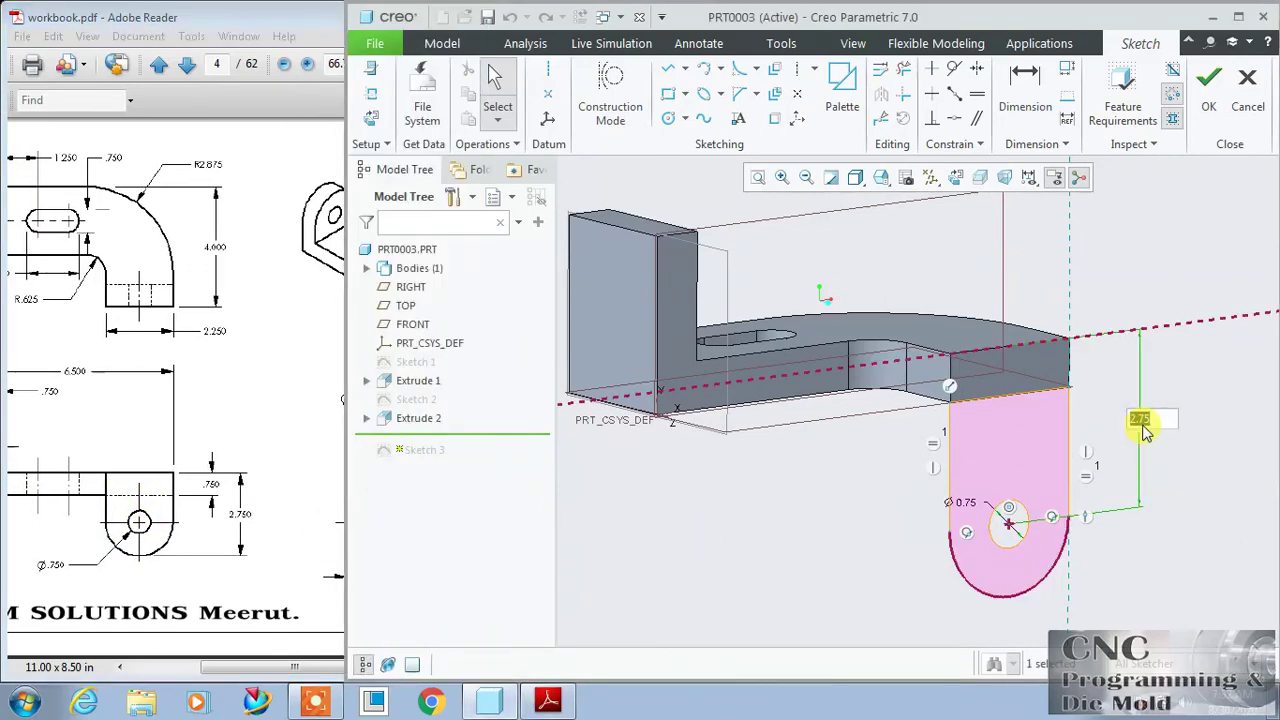
type("2")
key("Return")
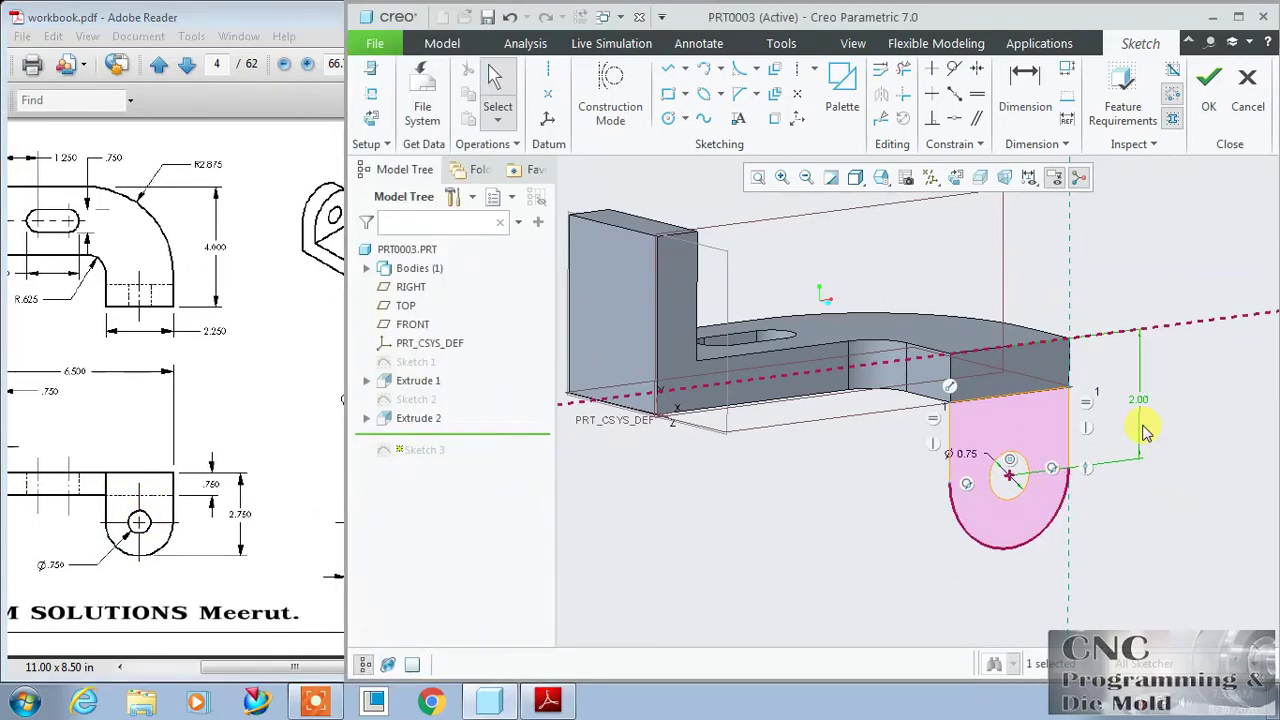
left_click(1209, 80)
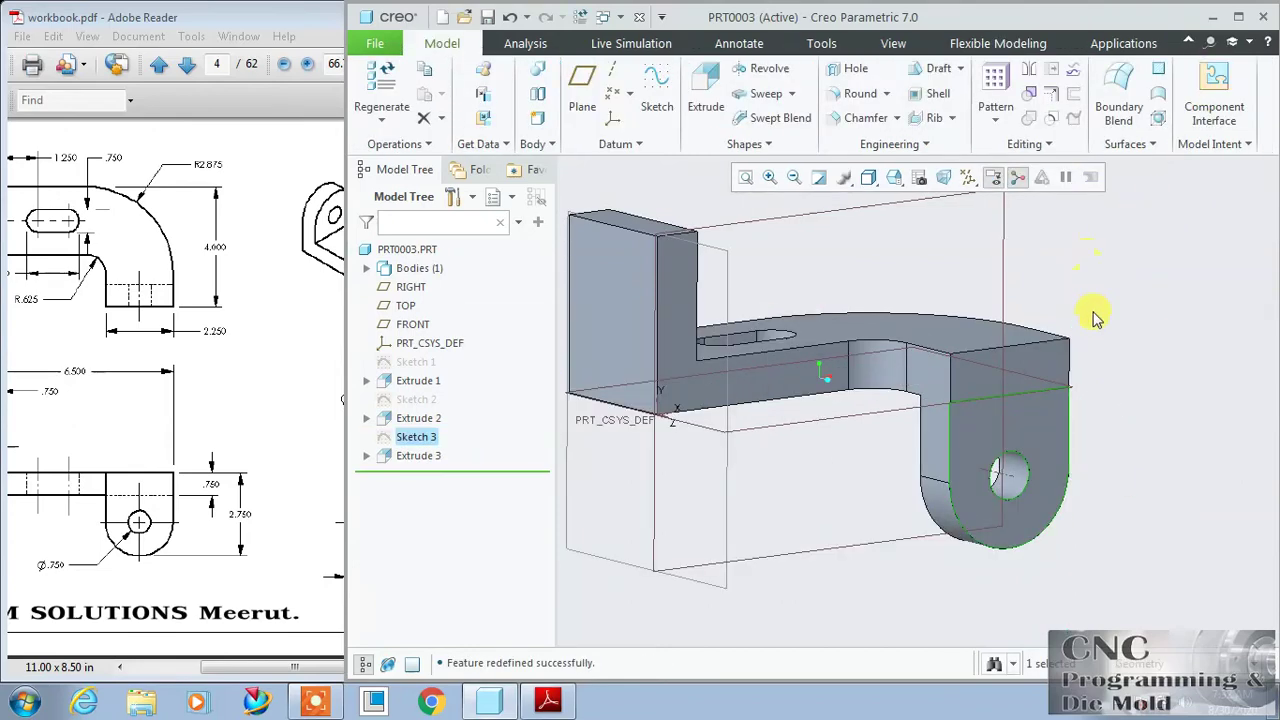
left_click(1165, 520)
mouse_move(1195, 437)
middle_mouse_down()
mouse_move(1166, 437)
mouse_move(1177, 428)
mouse_move(1205, 446)
middle_mouse_up()
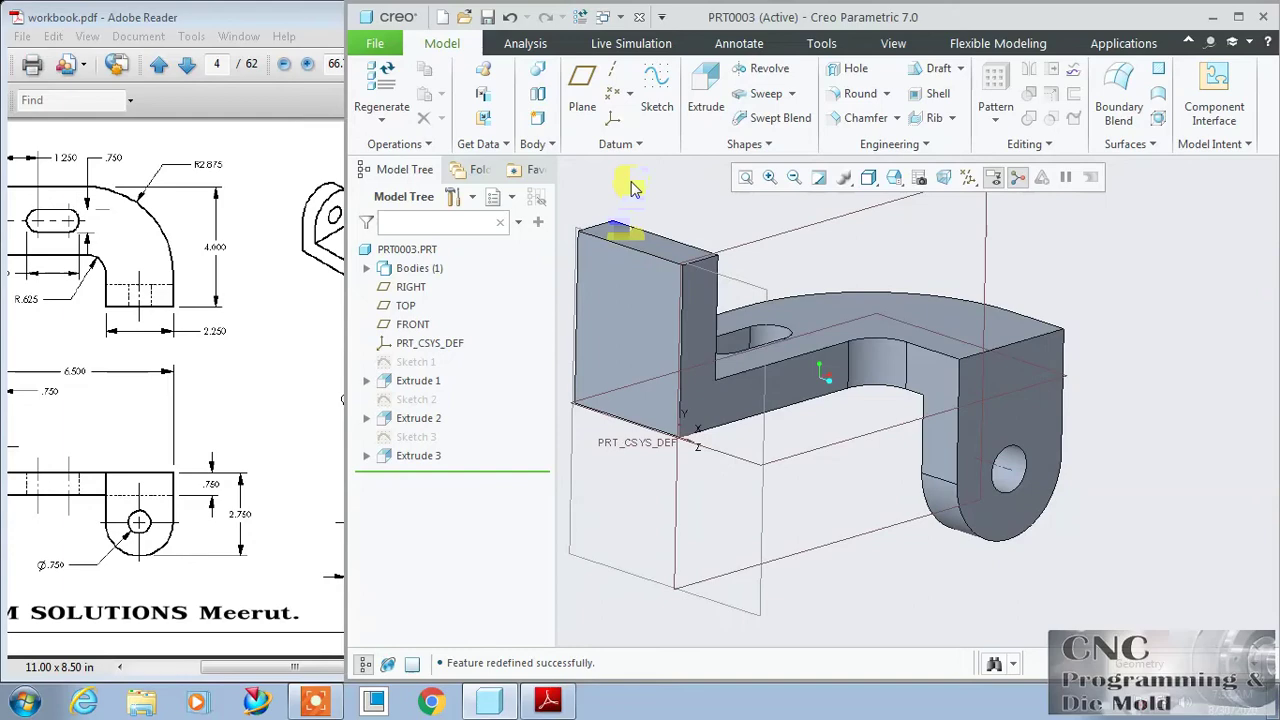
Round both top edges of the upright tab with radius 2.25/2 (1.13), keeping it as a failed feature.
left_click(840, 93)
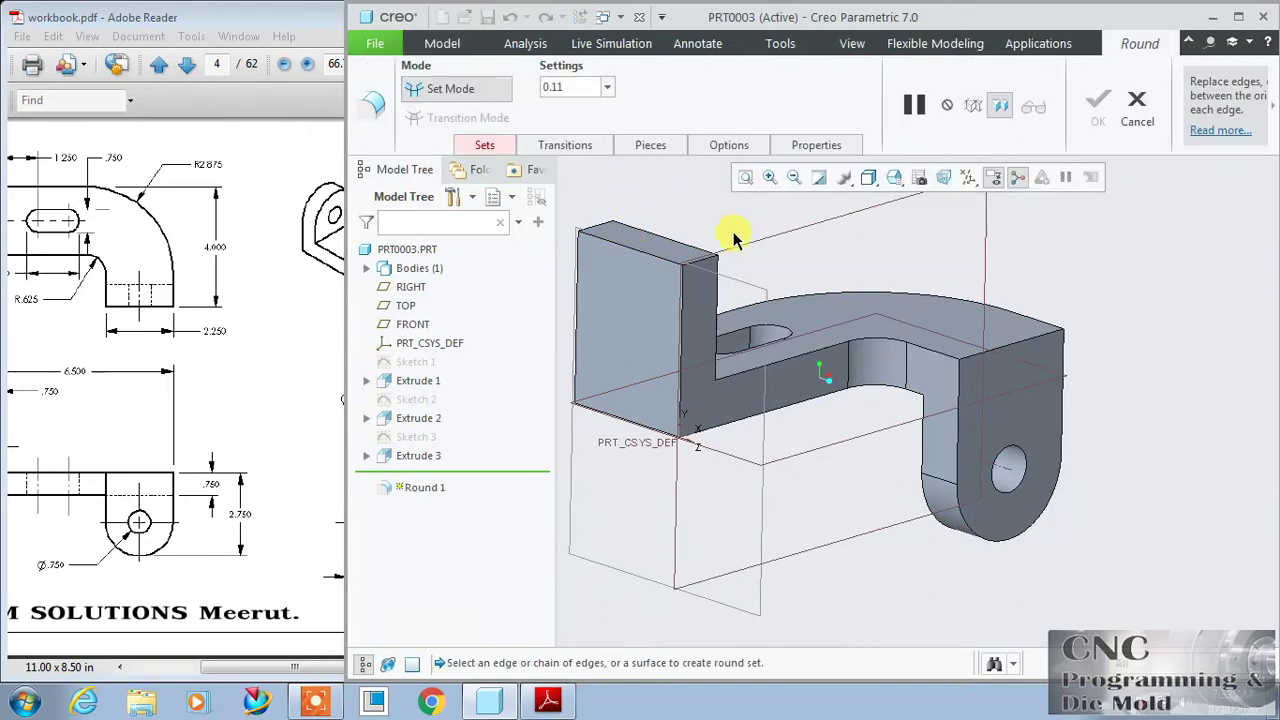
left_click(705, 265)
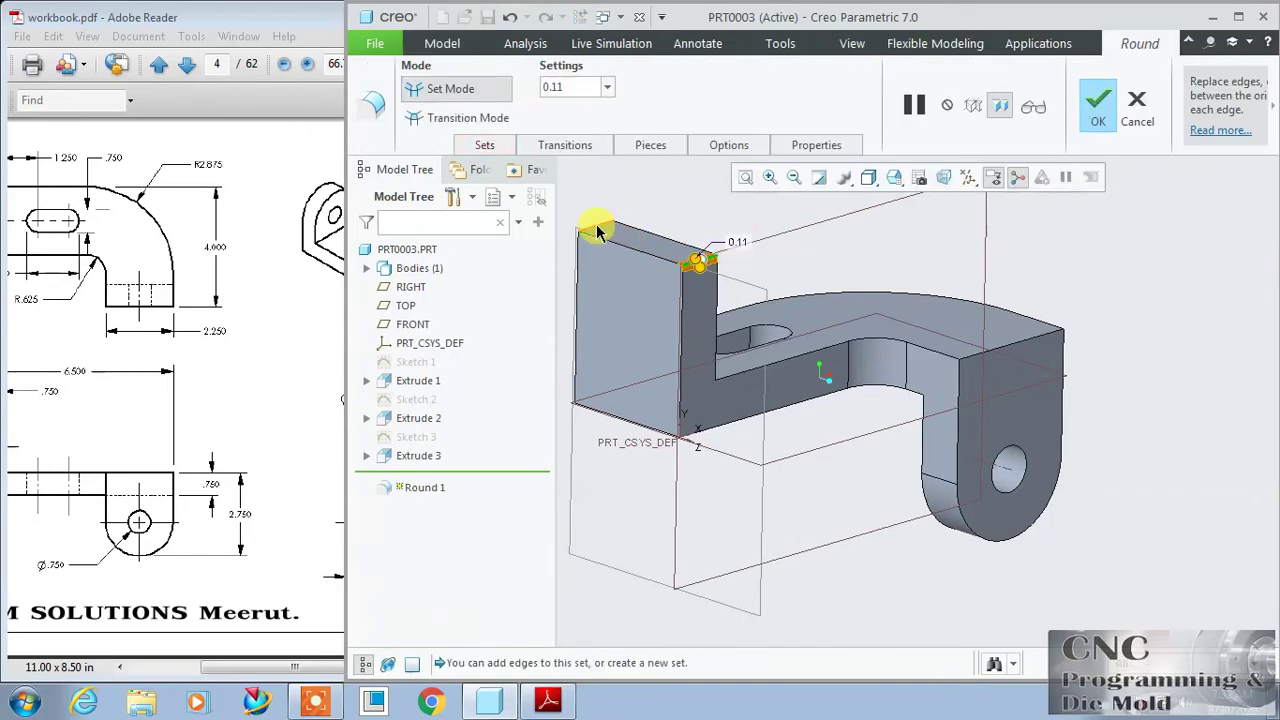
left_click(595, 224, "ctrl")
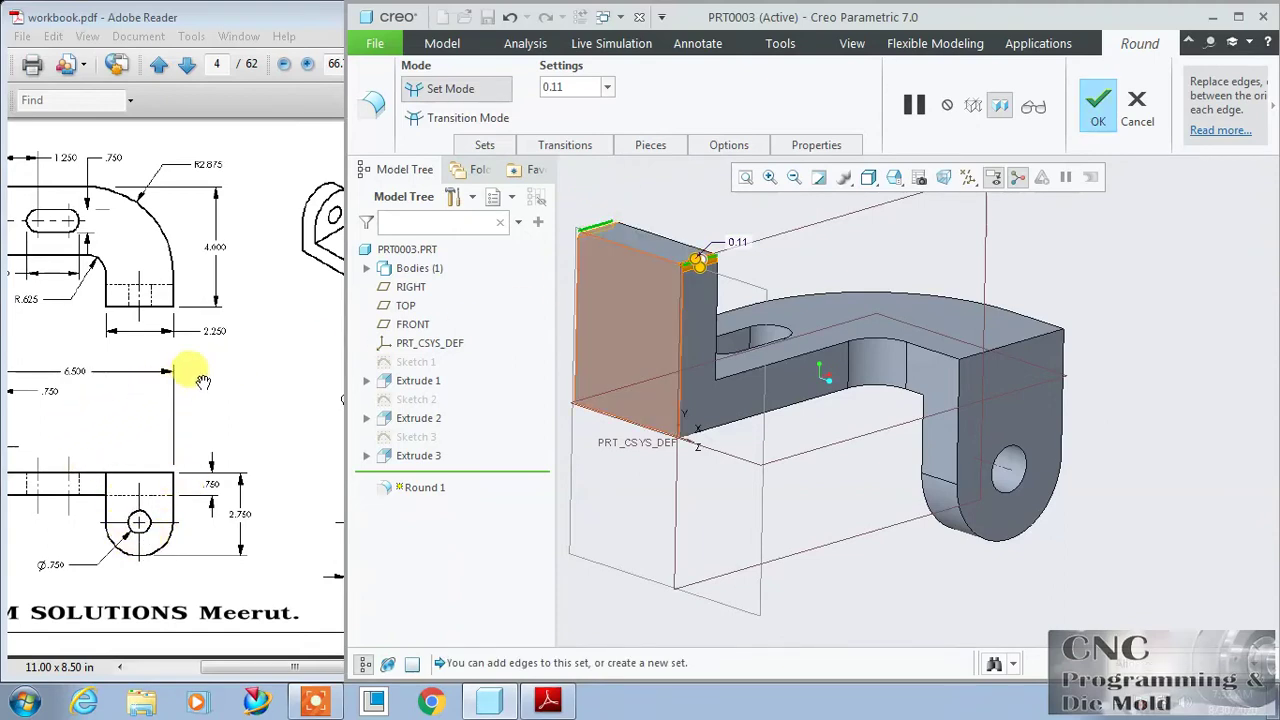
double_click(574, 85)
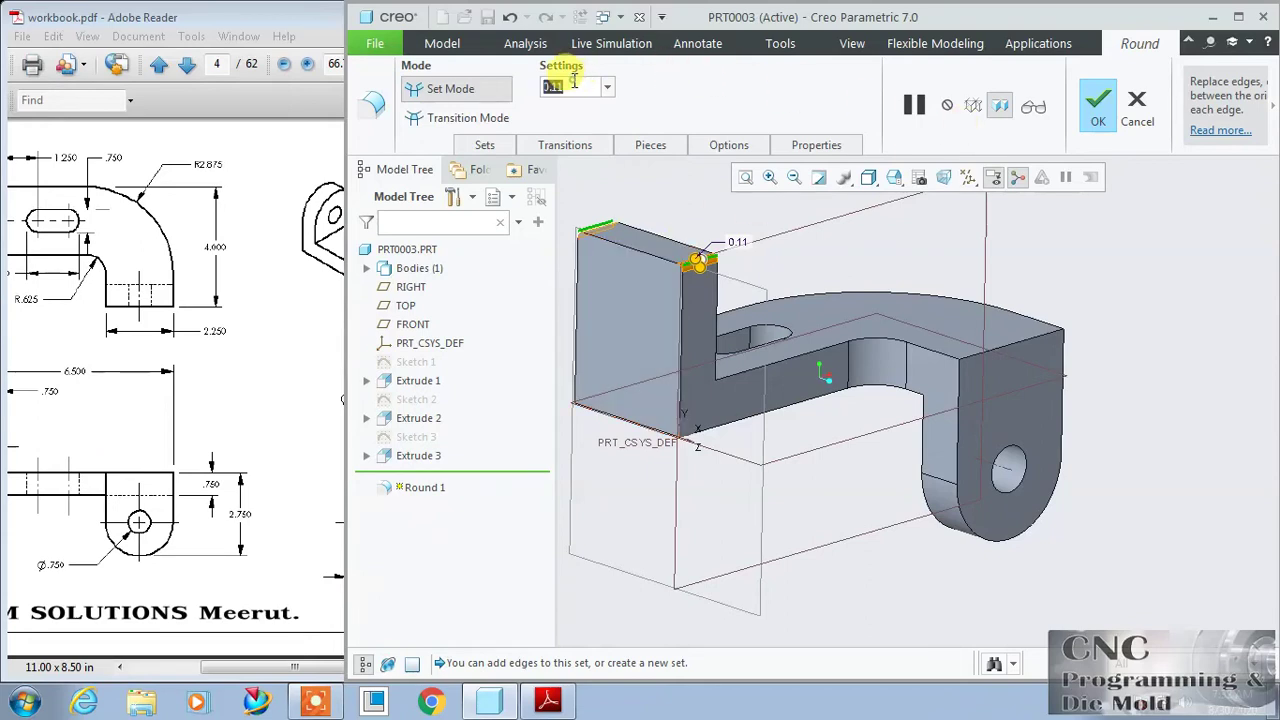
type("2.25/2")
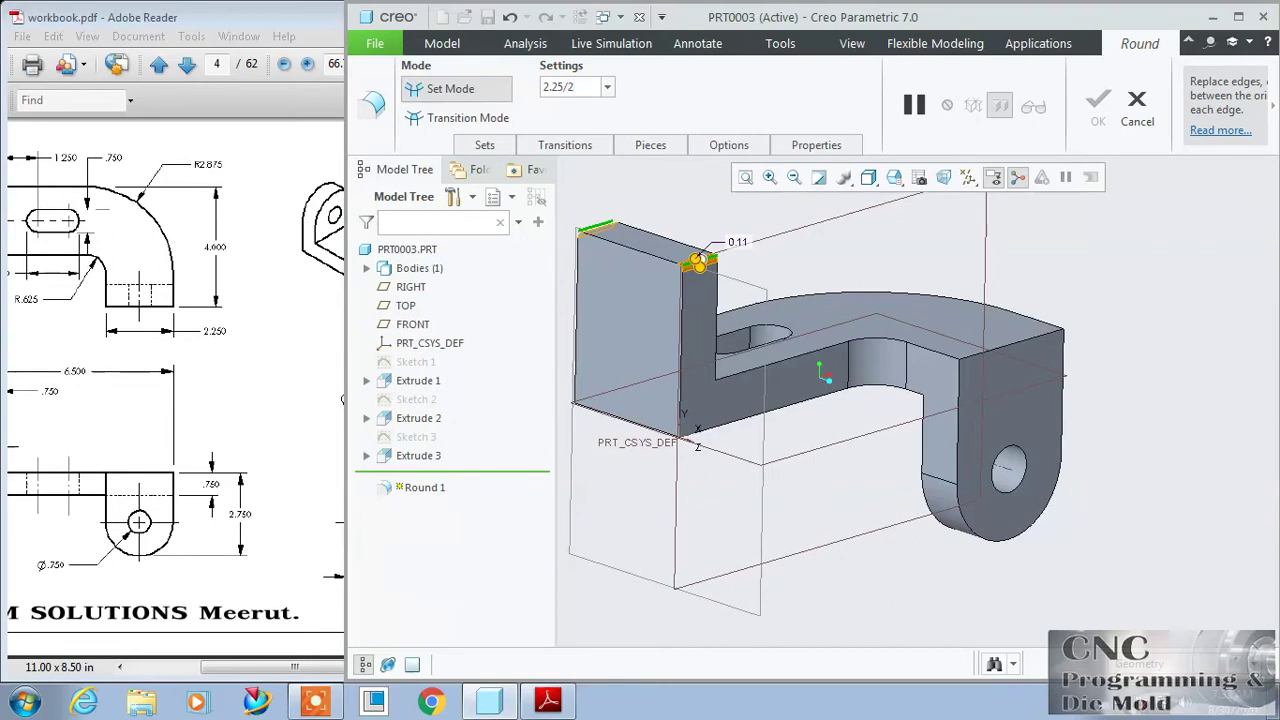
key("Return")
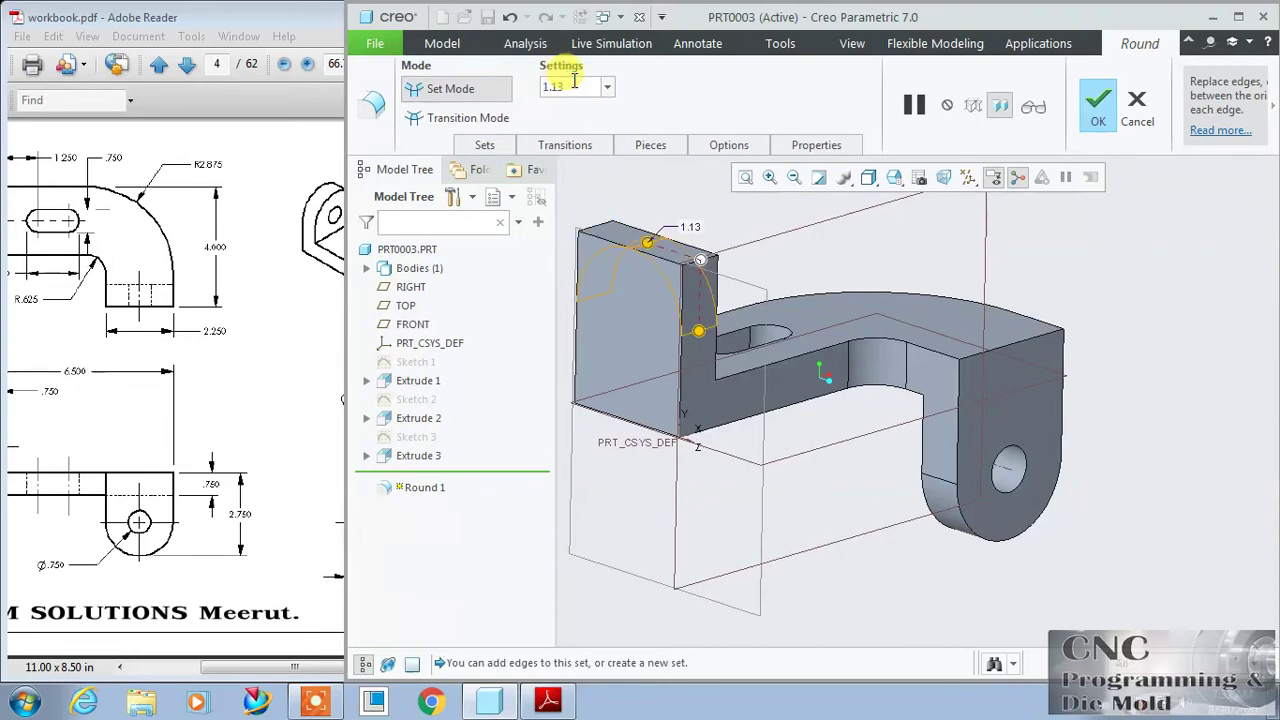
left_click(1097, 108)
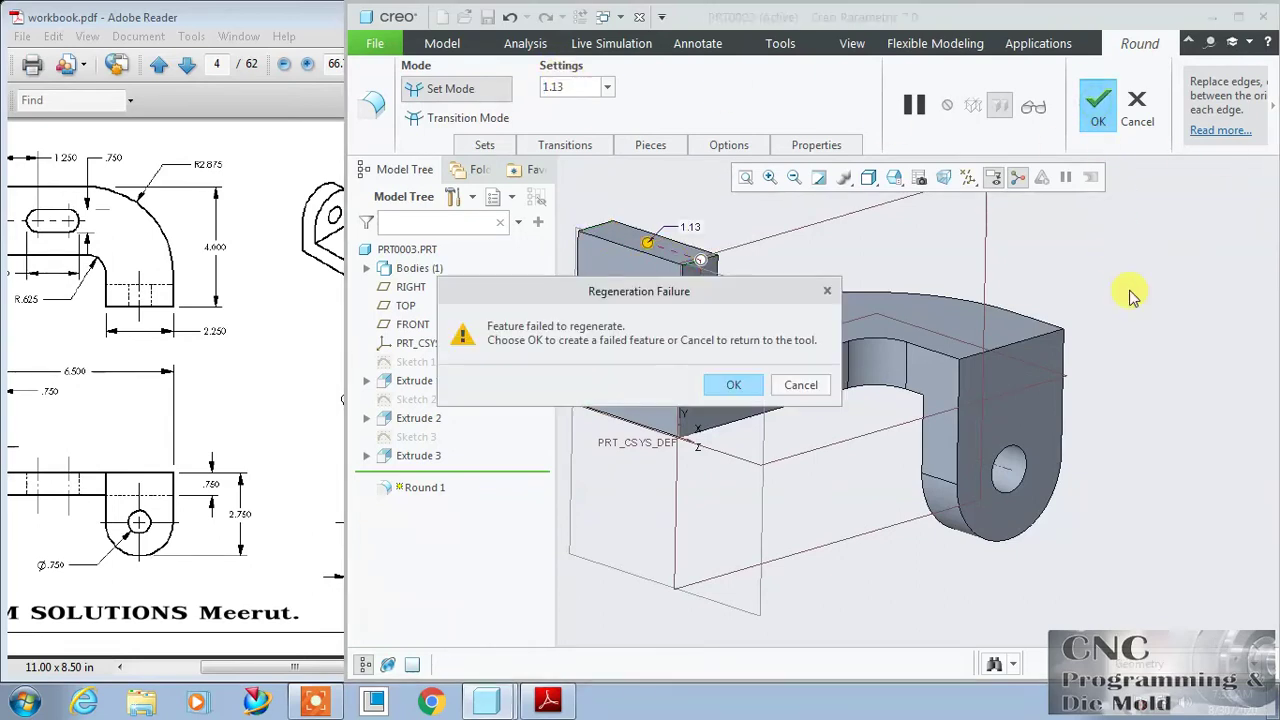
left_click(746, 388)
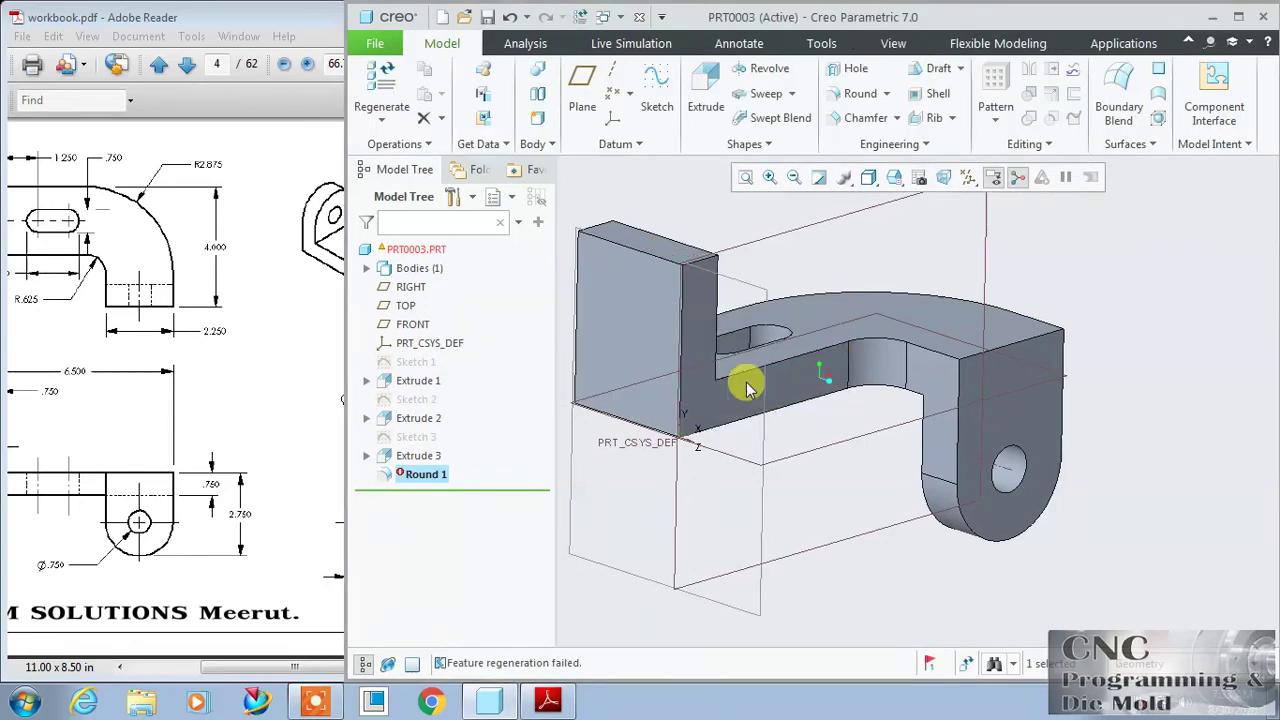
Delete the failed Round 1 feature.
left_click(757, 265)
right_click(432, 480)
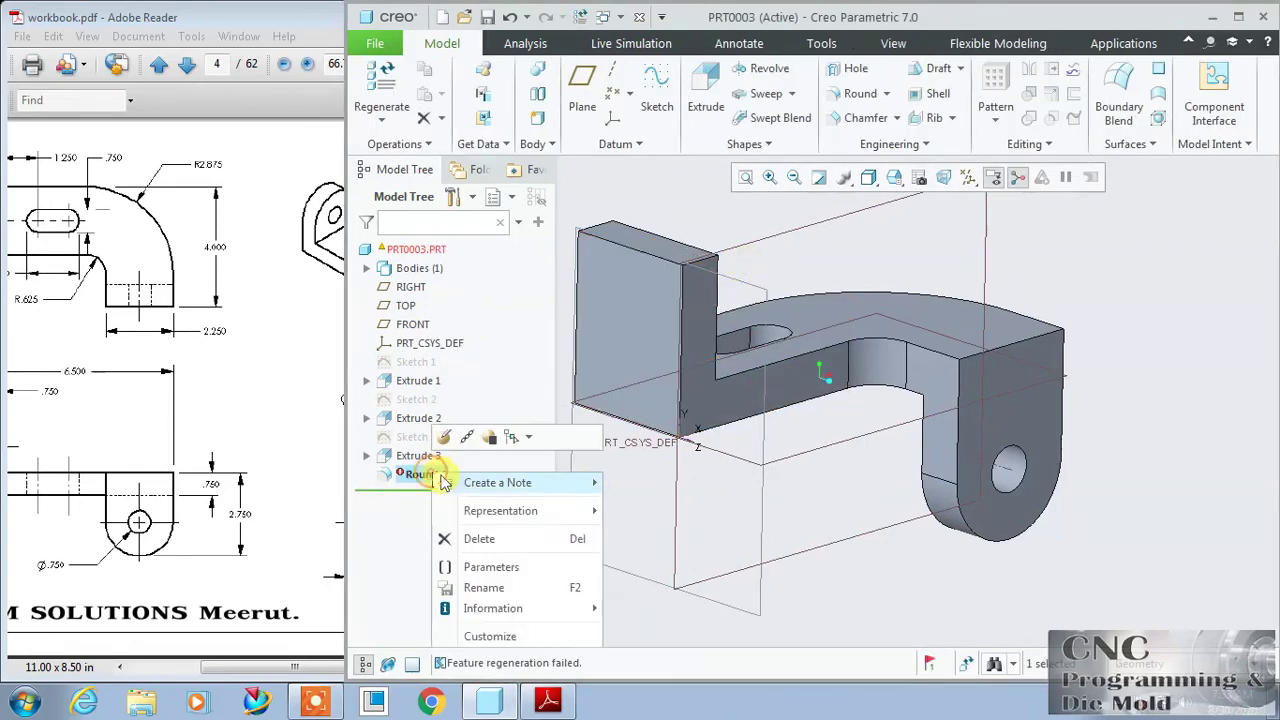
left_click(485, 540)
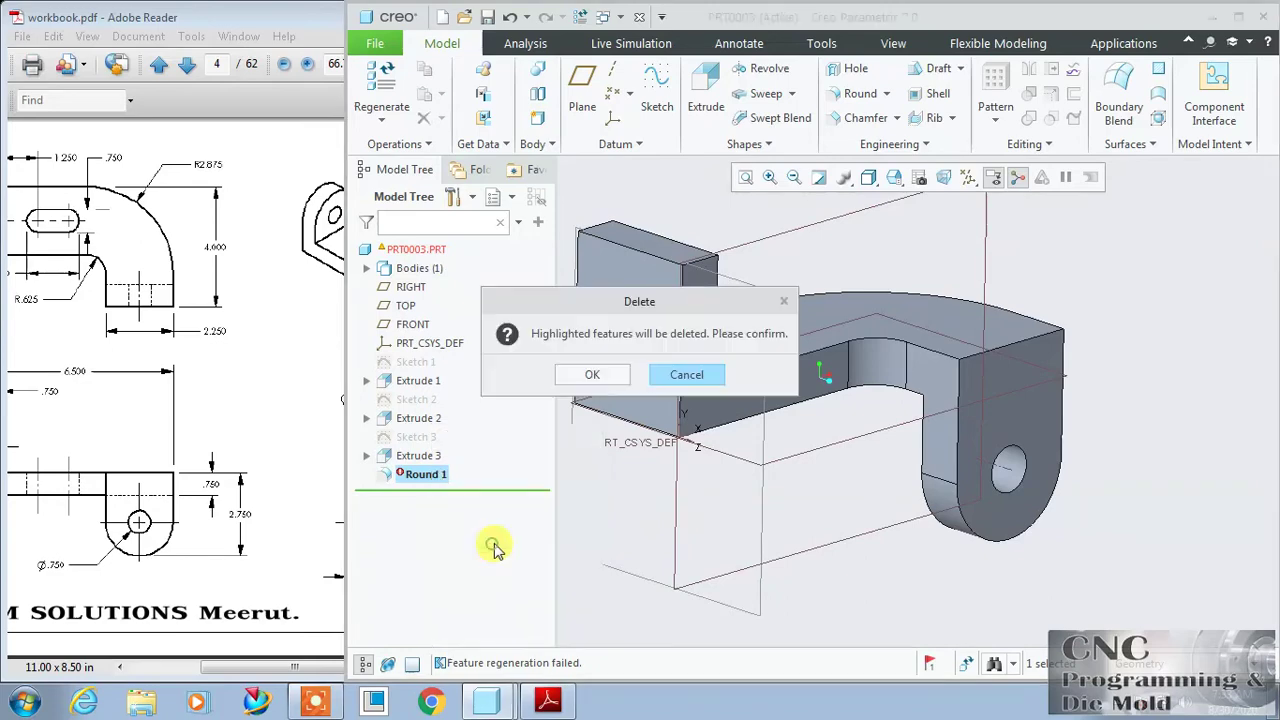
left_click(590, 374)
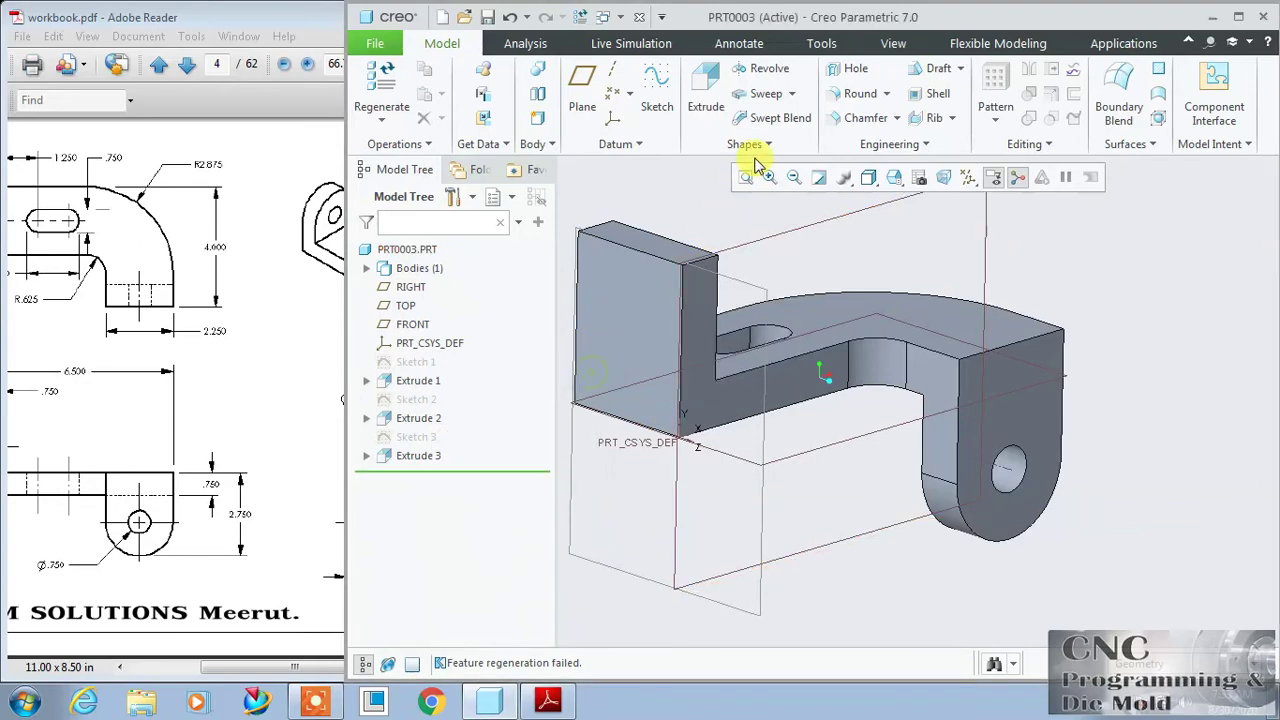
Add a Circular, Rolling ball round on the upright tab's top edge.
left_click(886, 93)
left_click(858, 108)
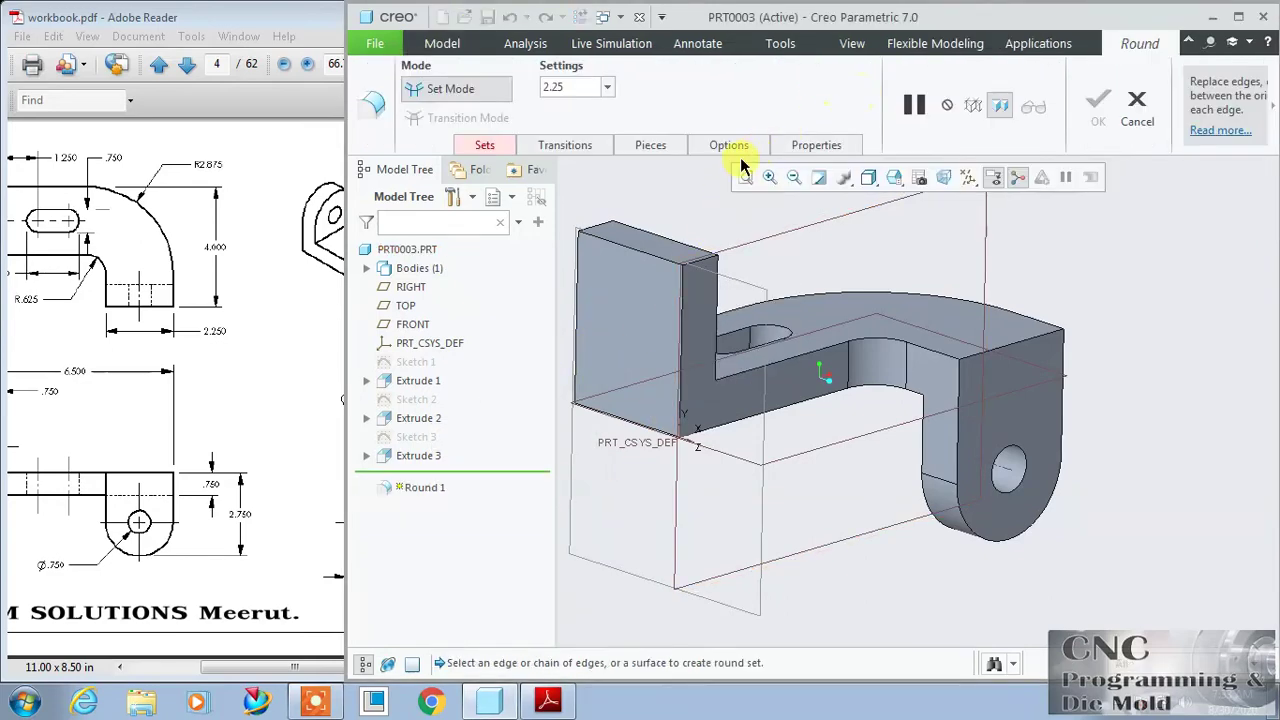
left_click(491, 145)
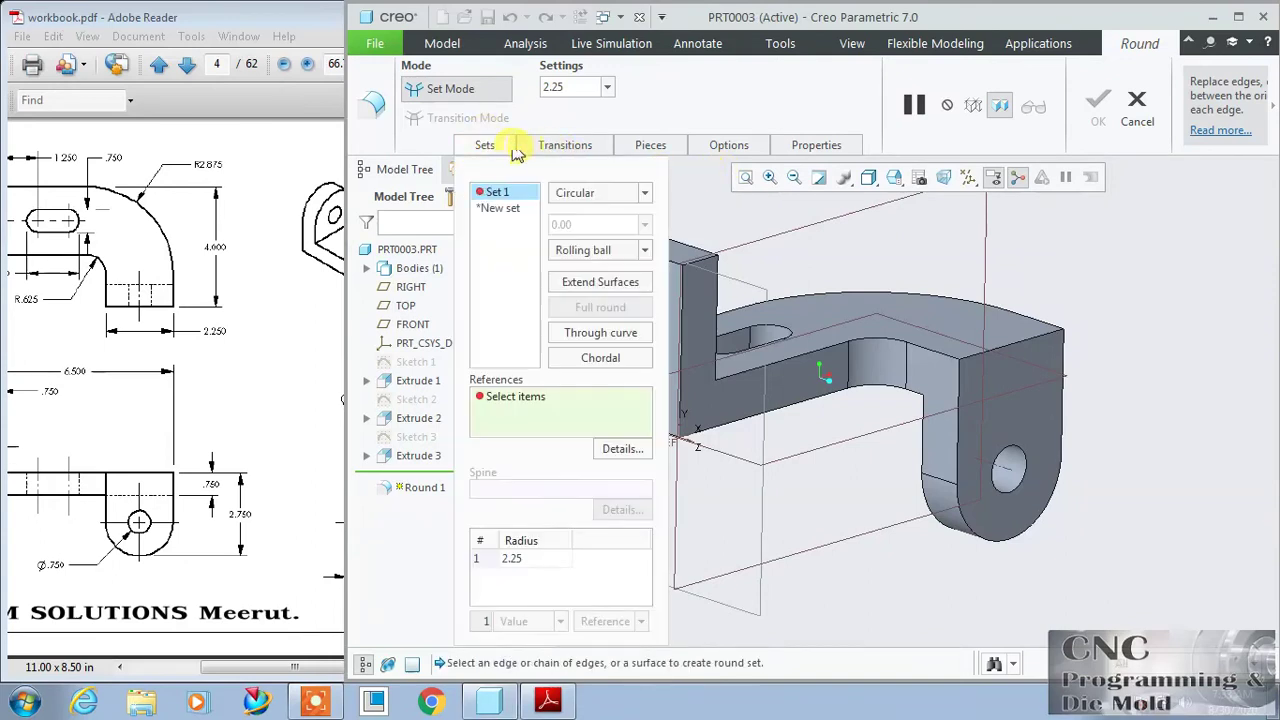
left_click(624, 195)
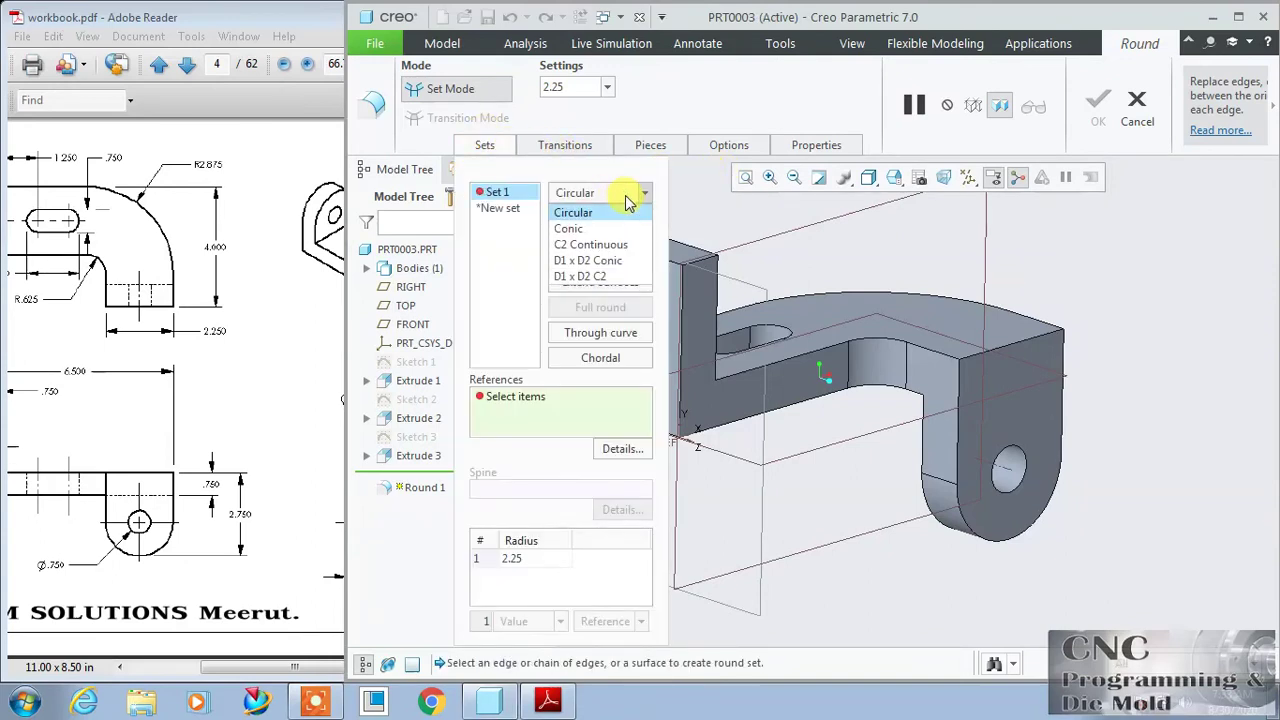
left_click(630, 196)
left_click(633, 251)
left_click(621, 261)
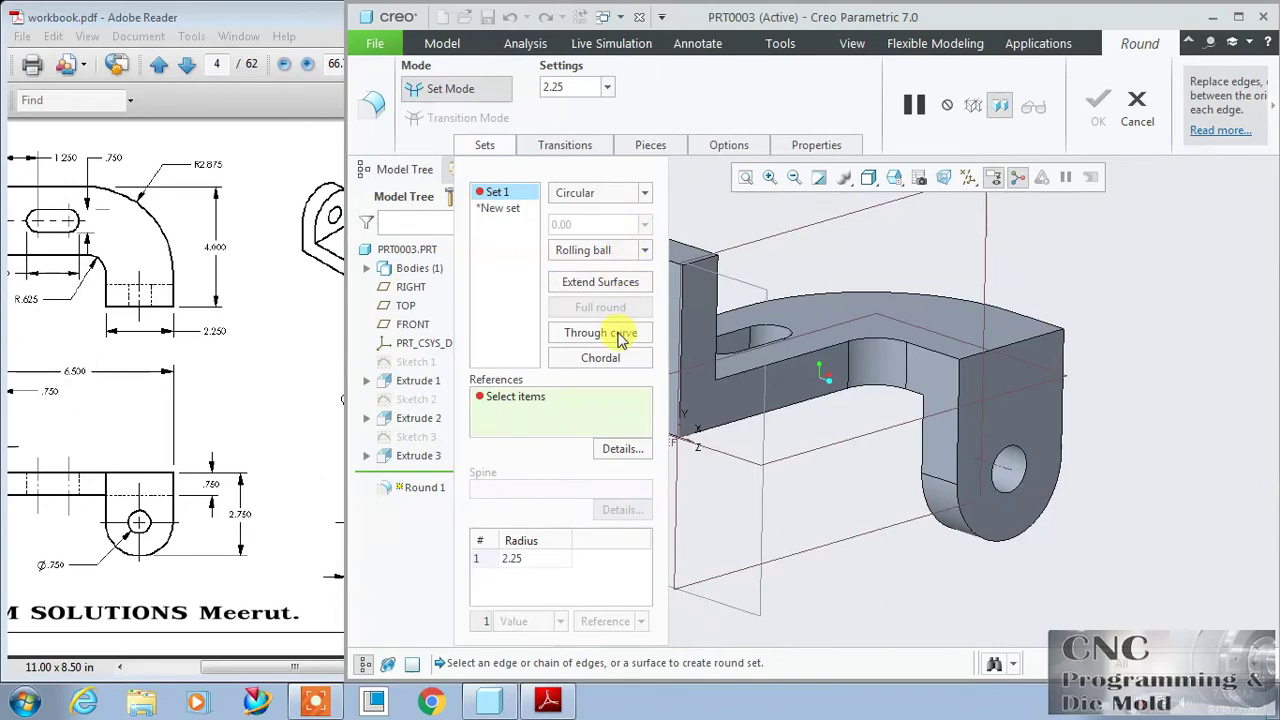
left_click(645, 193)
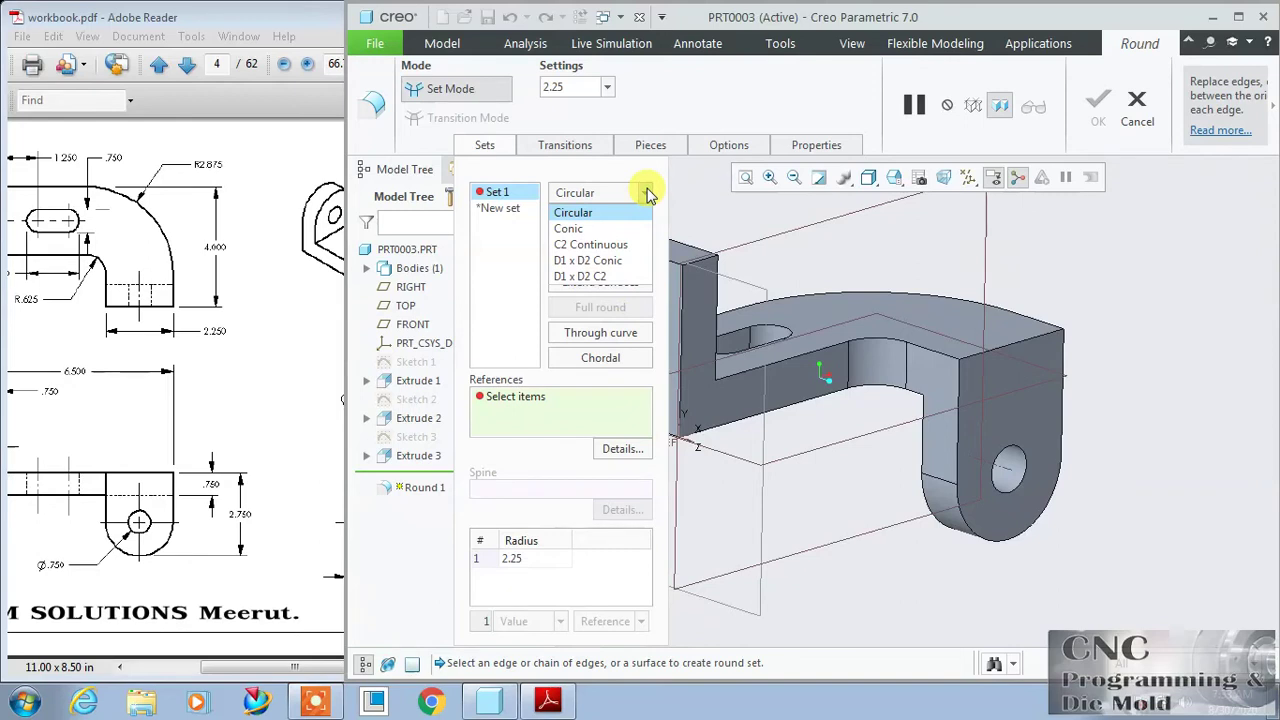
left_click(647, 193)
left_click(642, 250)
left_click(642, 250)
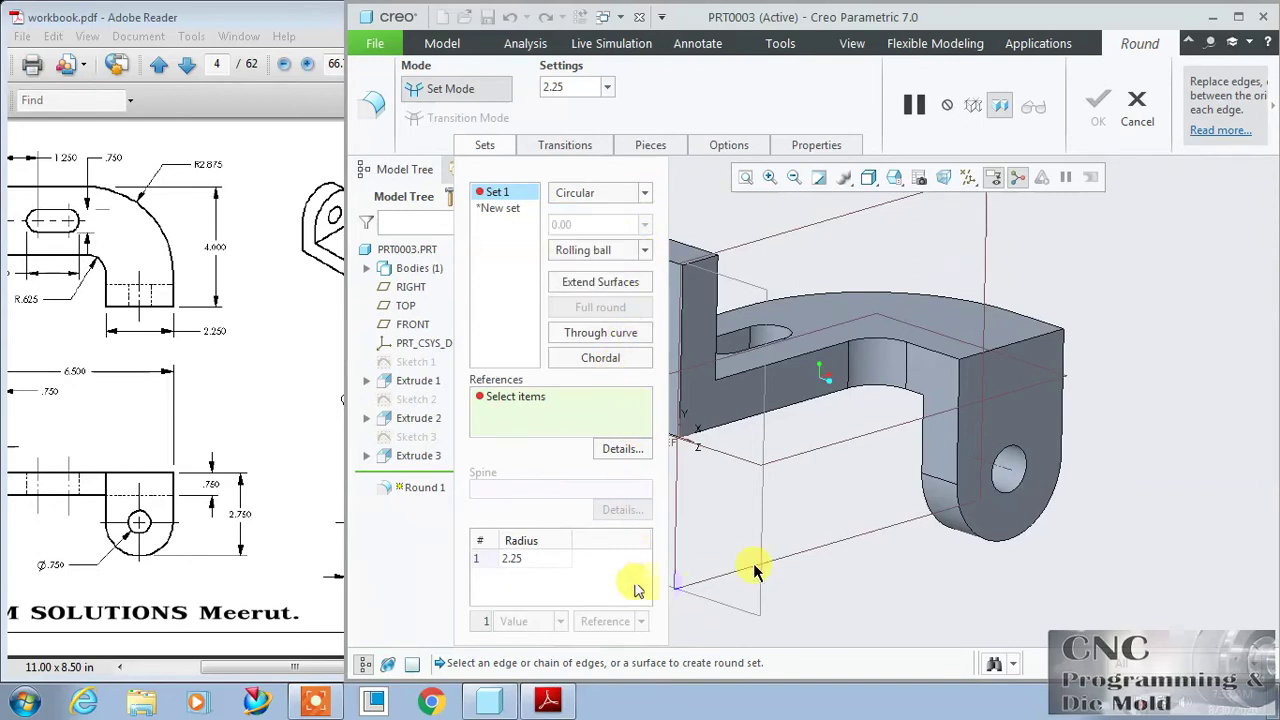
left_click(712, 262)
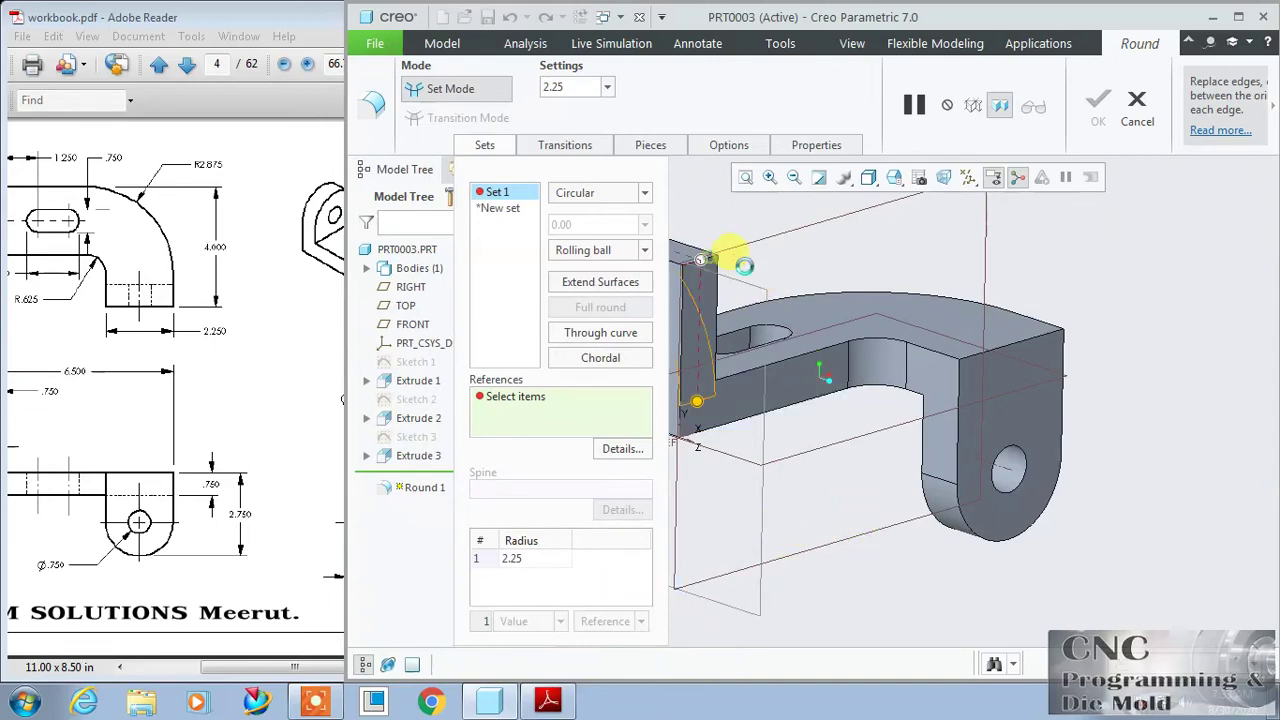
left_click(1097, 100)
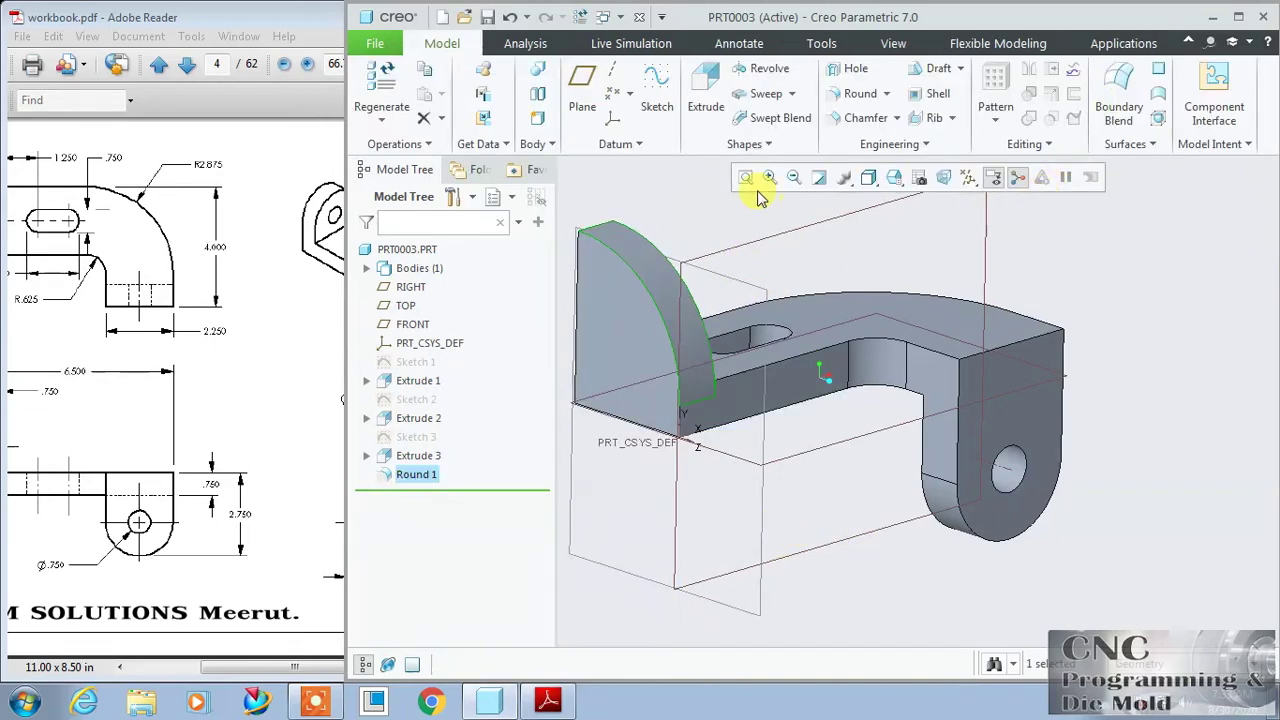
Redefine Round 1 with a radius of 2.25/2 (1.13).
right_click(421, 478)
left_click(449, 420)
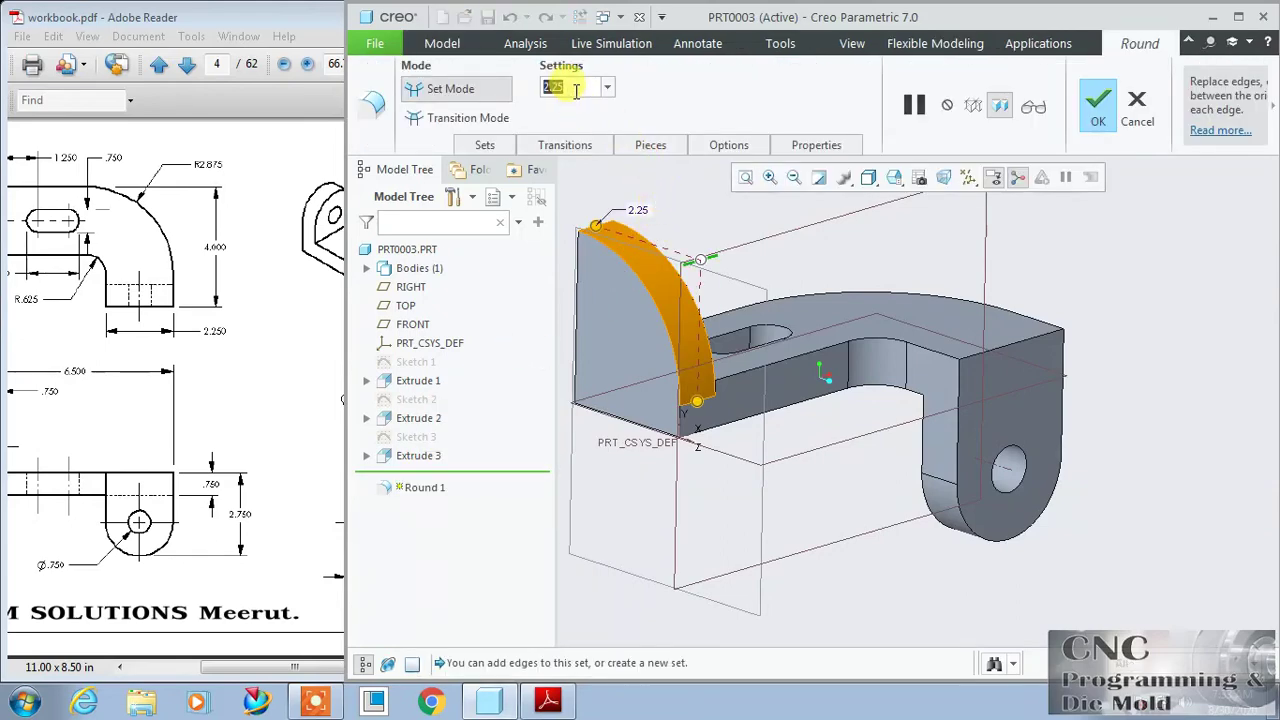
left_click(576, 90)
type("/2")
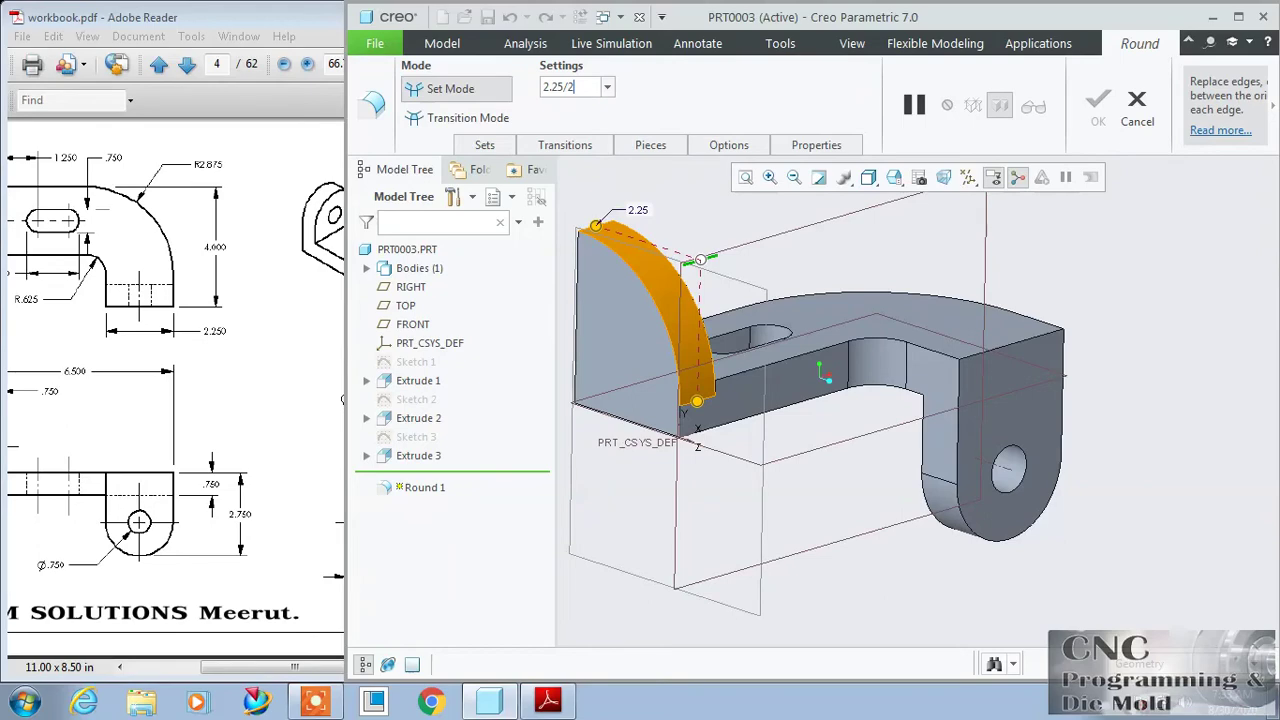
key("Return")
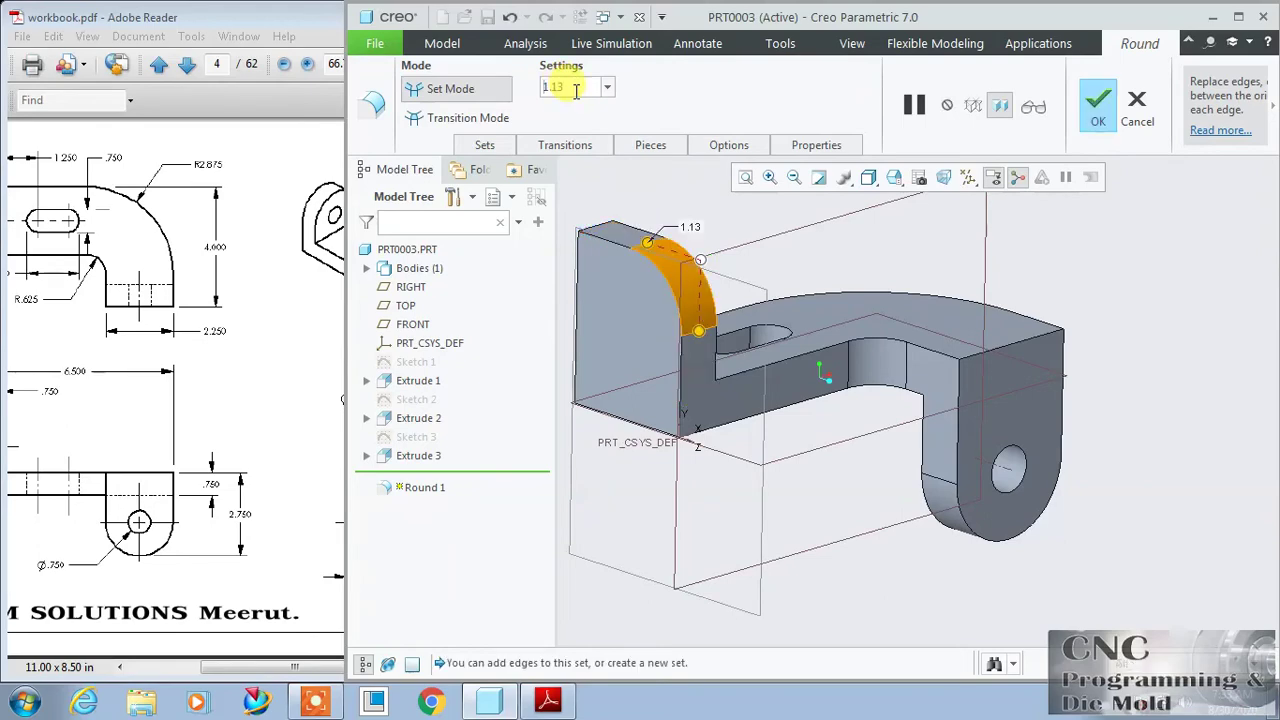
left_click(1095, 112)
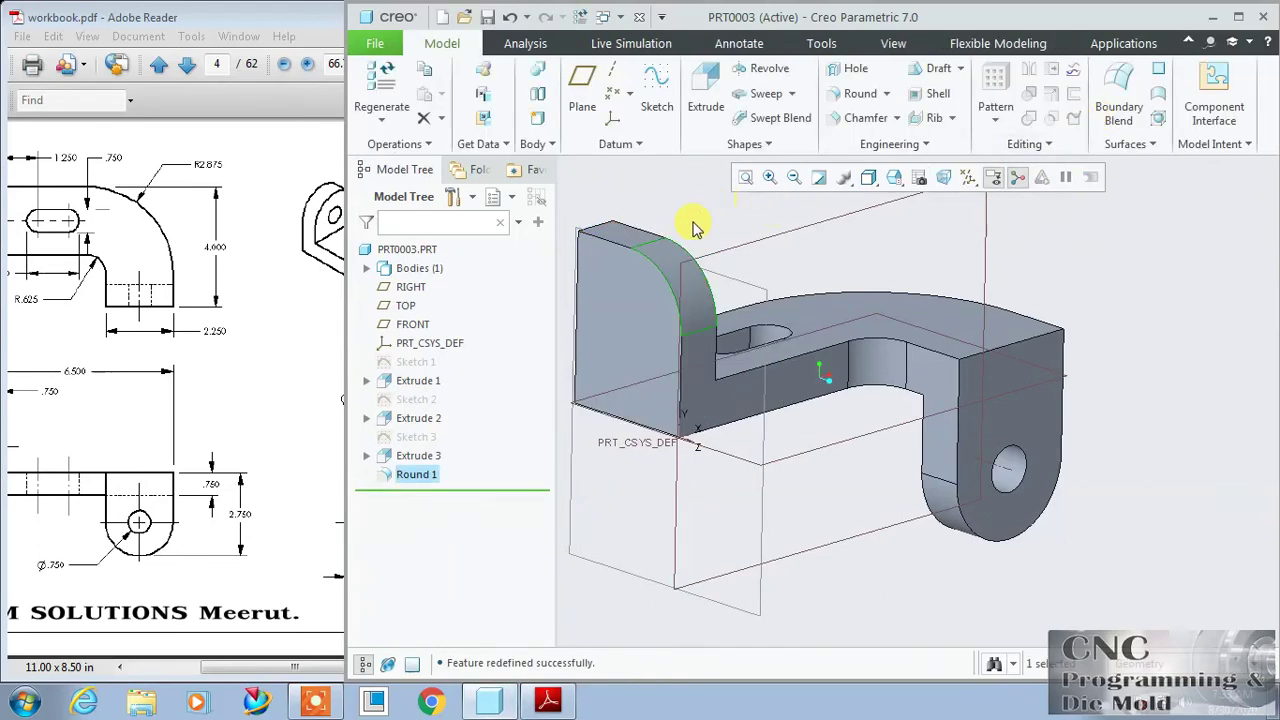
Add Round 2 of radius 1.13 on the tab's other top edge, keeping it as failed.
left_click(838, 93)
left_click(592, 229)
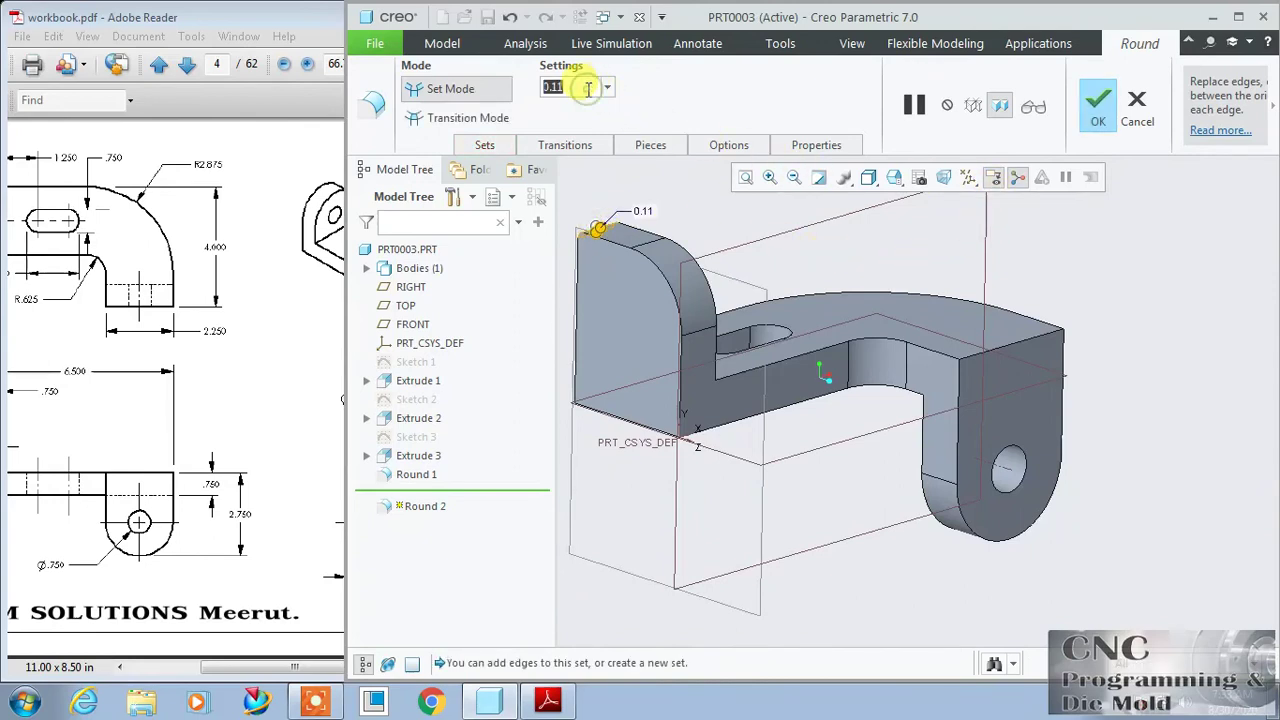
type("2.25/2")
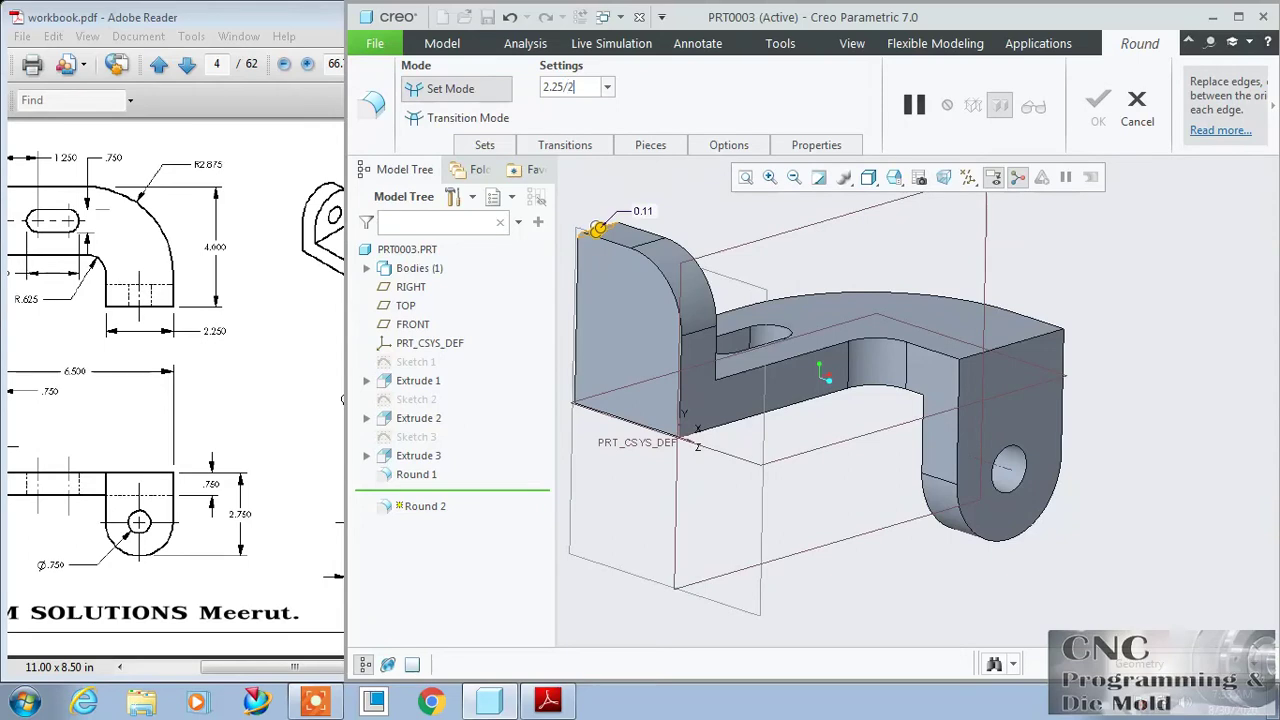
key("Return")
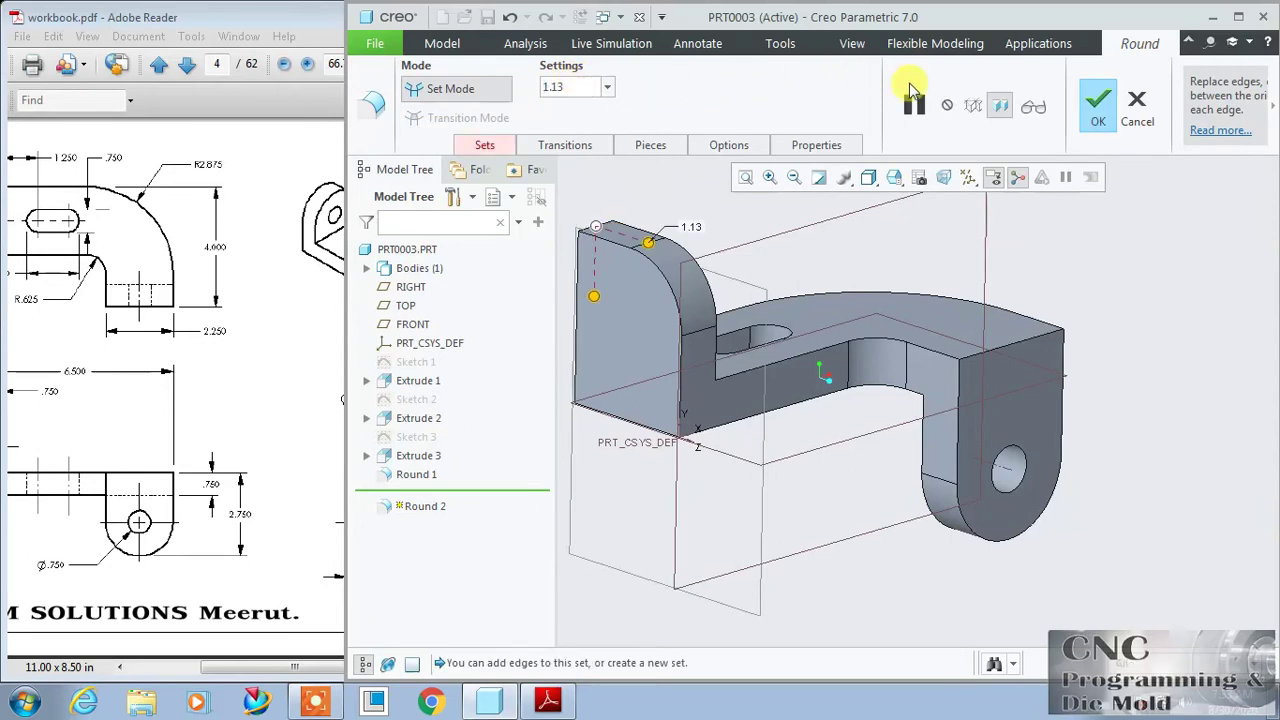
left_click(1098, 104)
left_click(724, 382)
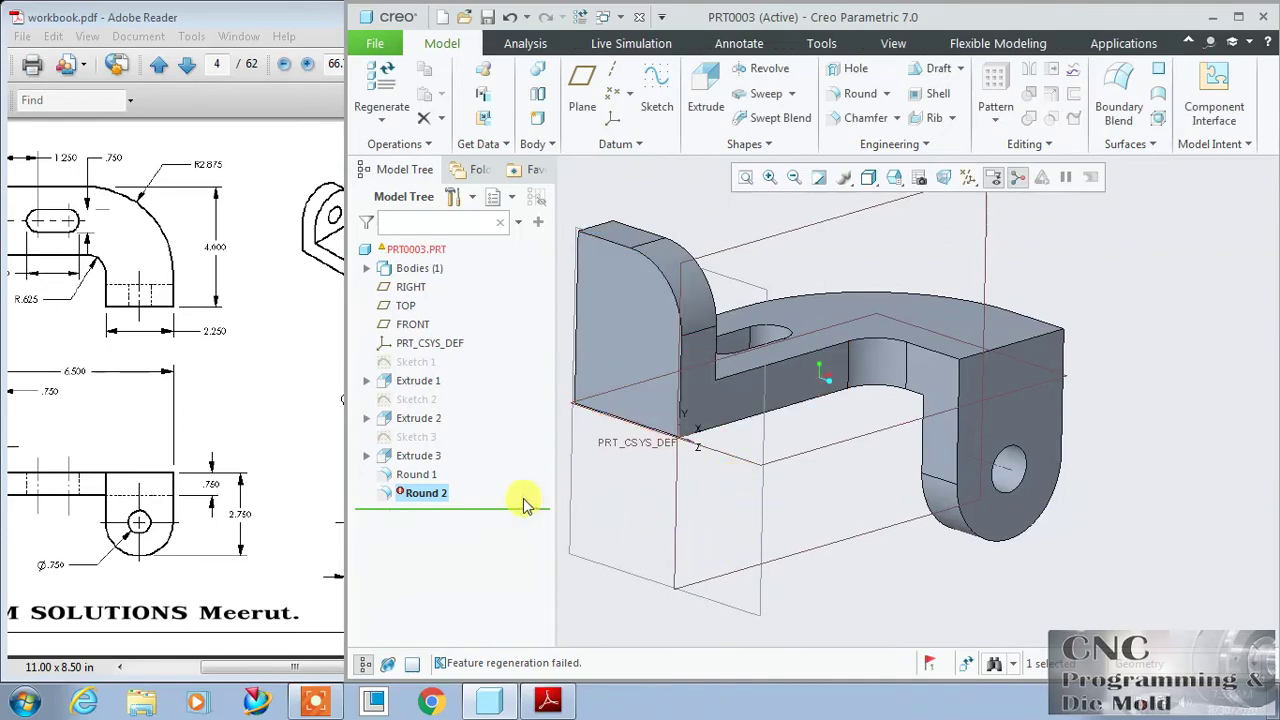
Delete both Round 2 and Round 1 from the model.
right_click(425, 495)
left_click(478, 562)
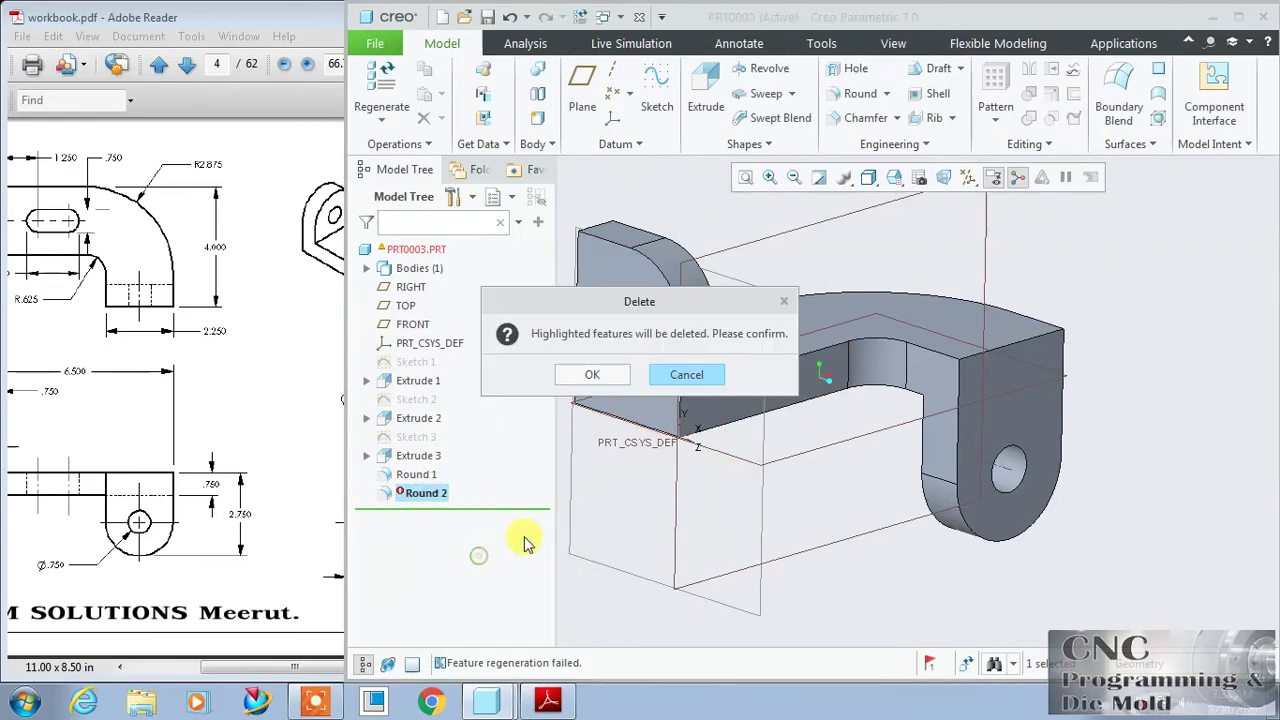
left_click(596, 378)
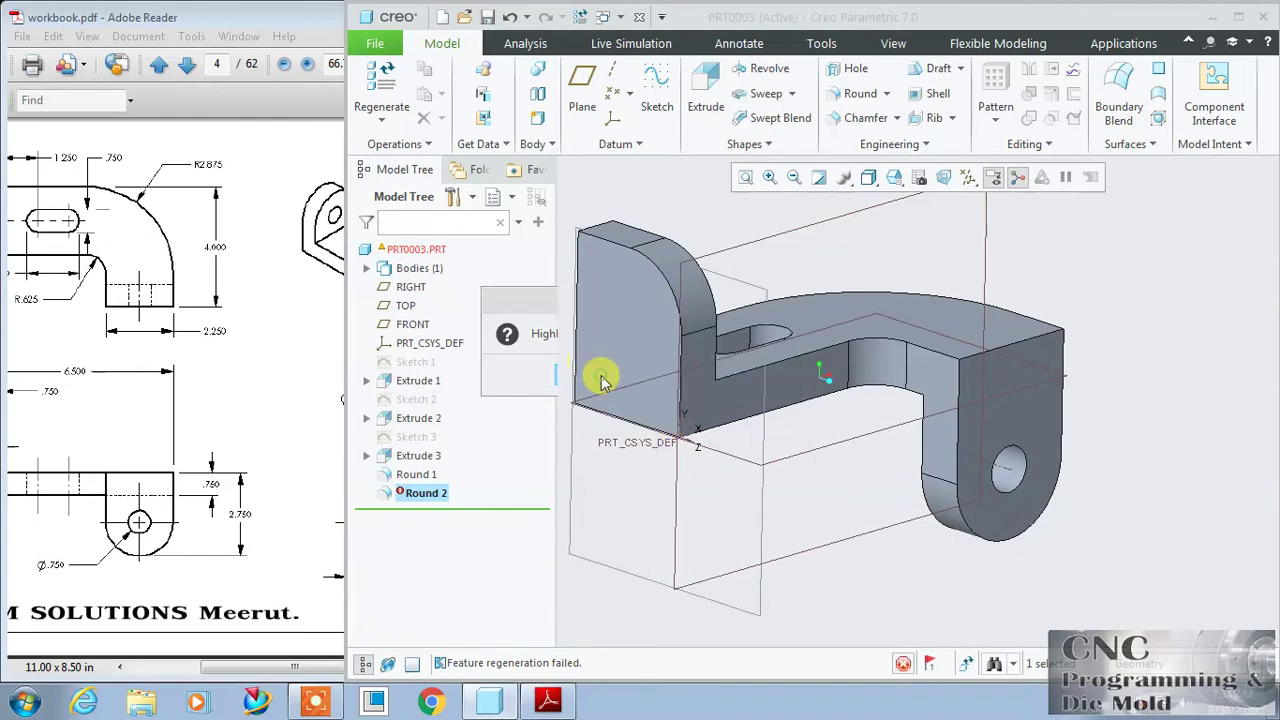
right_click(408, 484)
left_click(457, 569)
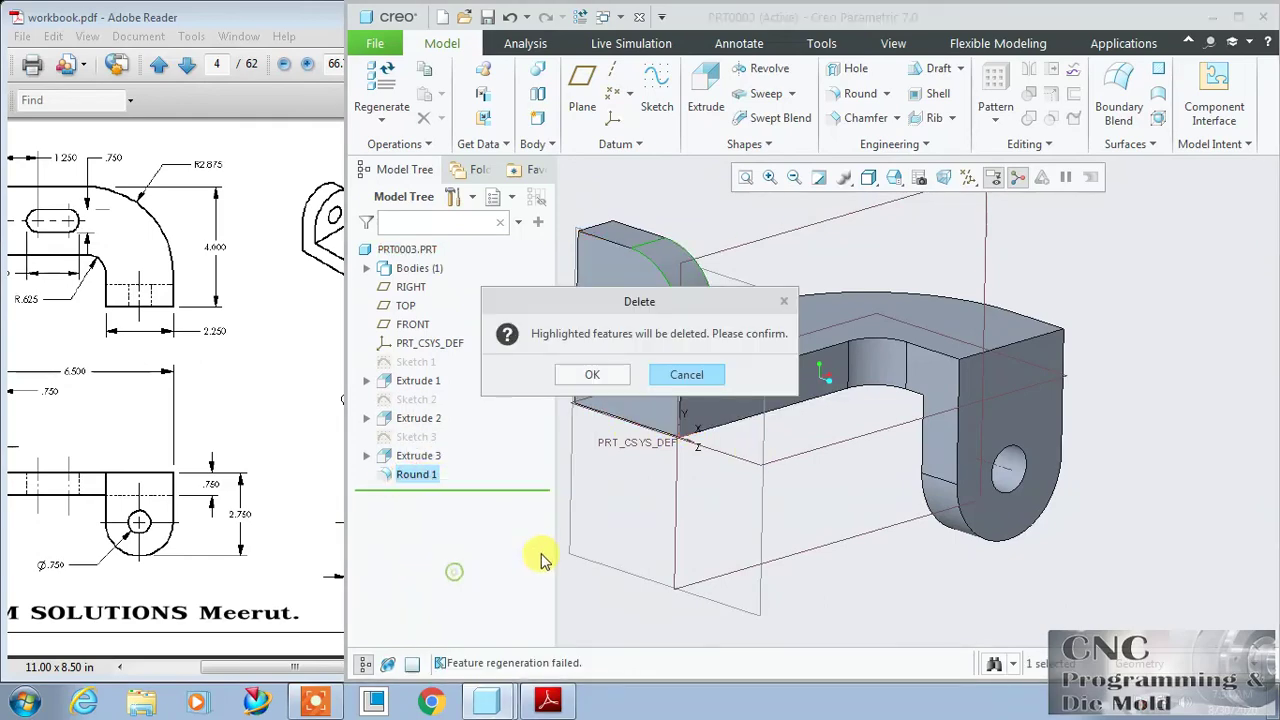
left_click(593, 380)
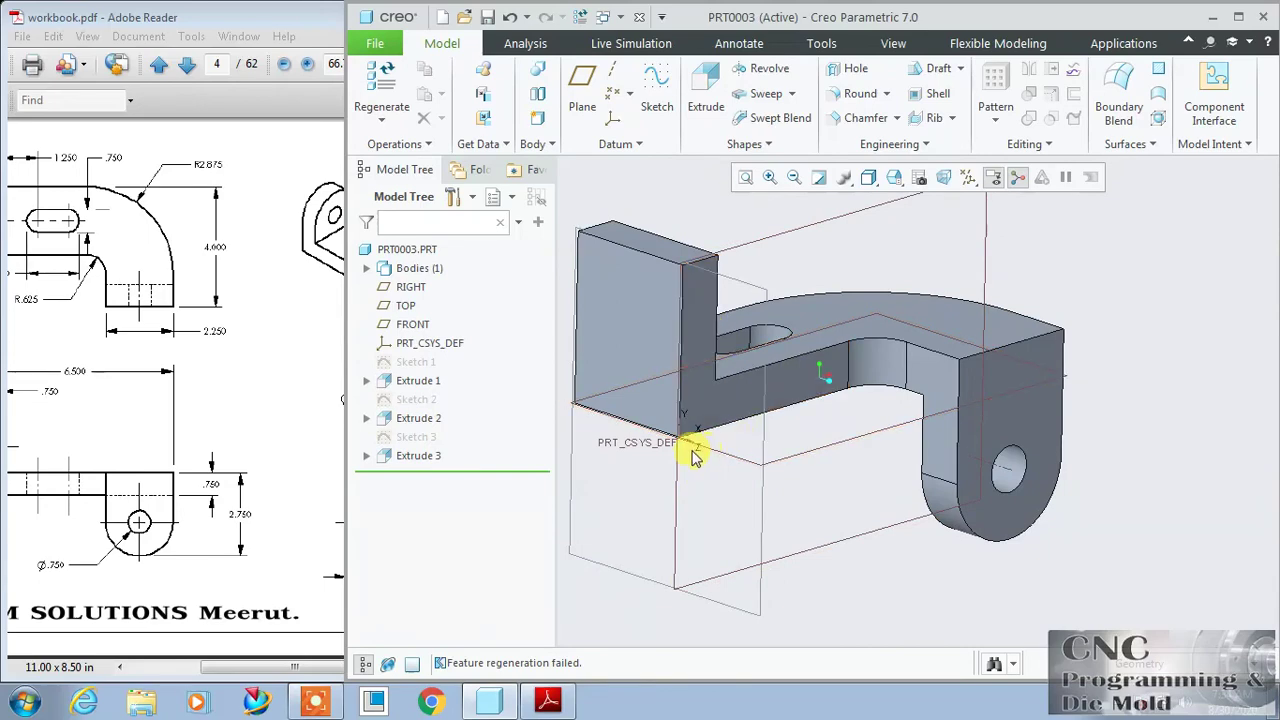
Start a sketch on the upright tab's face, then abandon it without keeping it.
left_click(210, 303)
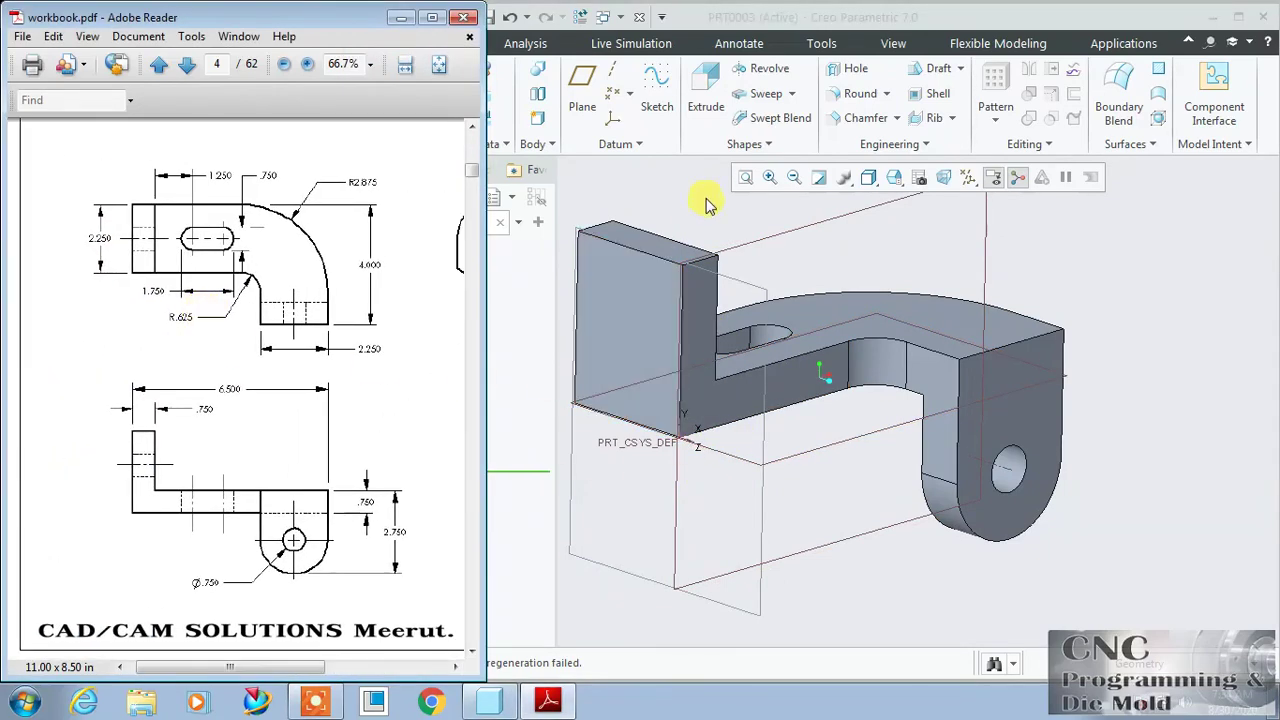
left_click(608, 274)
left_click(607, 265)
left_click(657, 86)
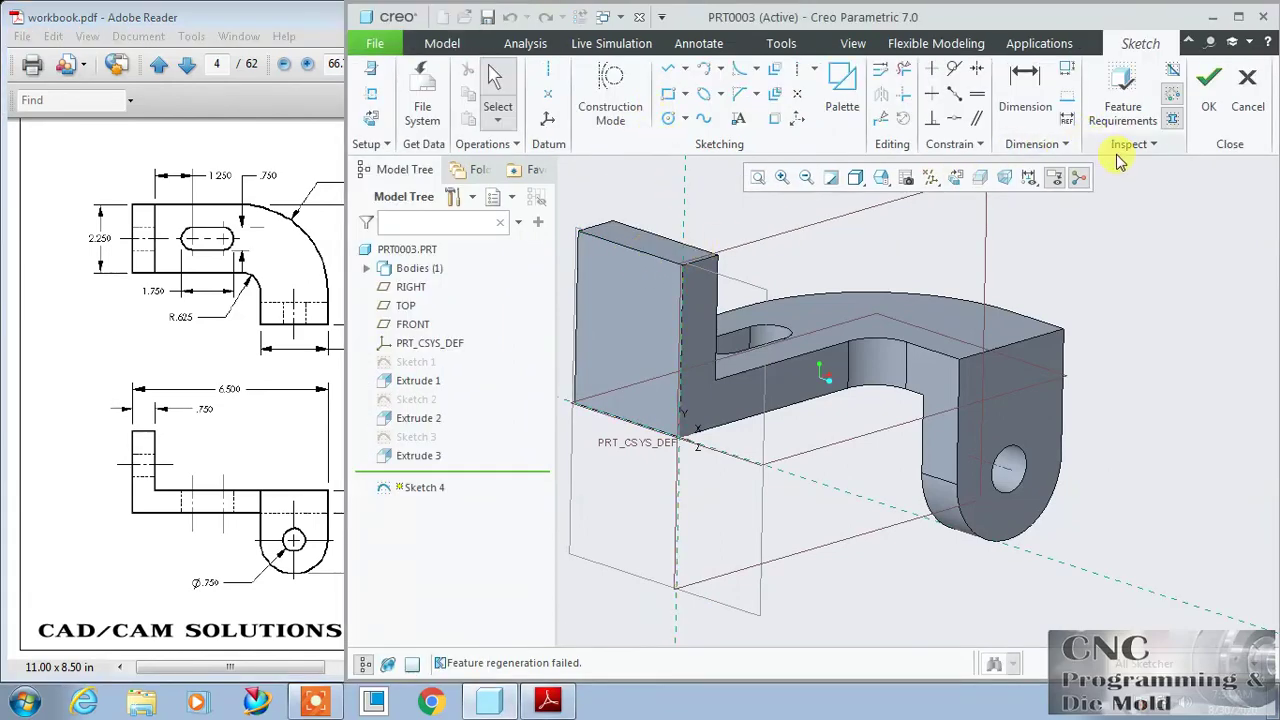
left_click(1247, 78)
left_click(706, 381)
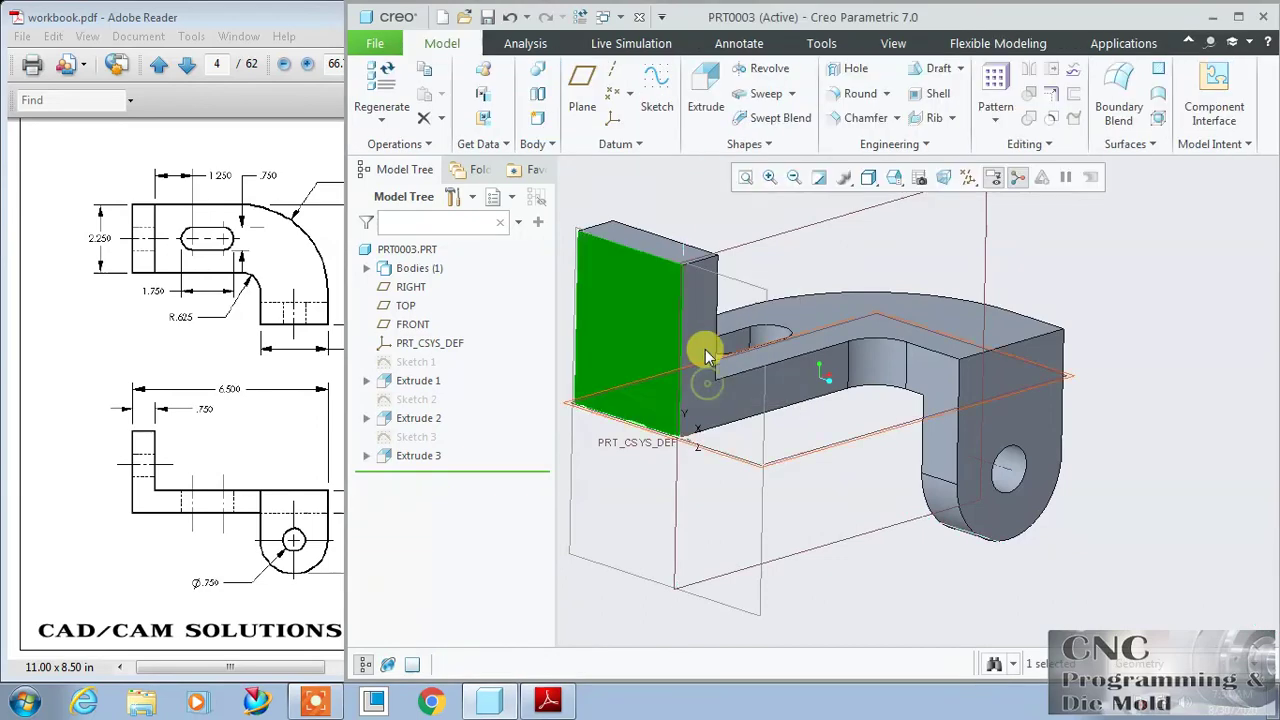
Delete Extrude 2, the upright tab.
right_click(415, 428)
left_click(455, 540)
left_click(588, 374)
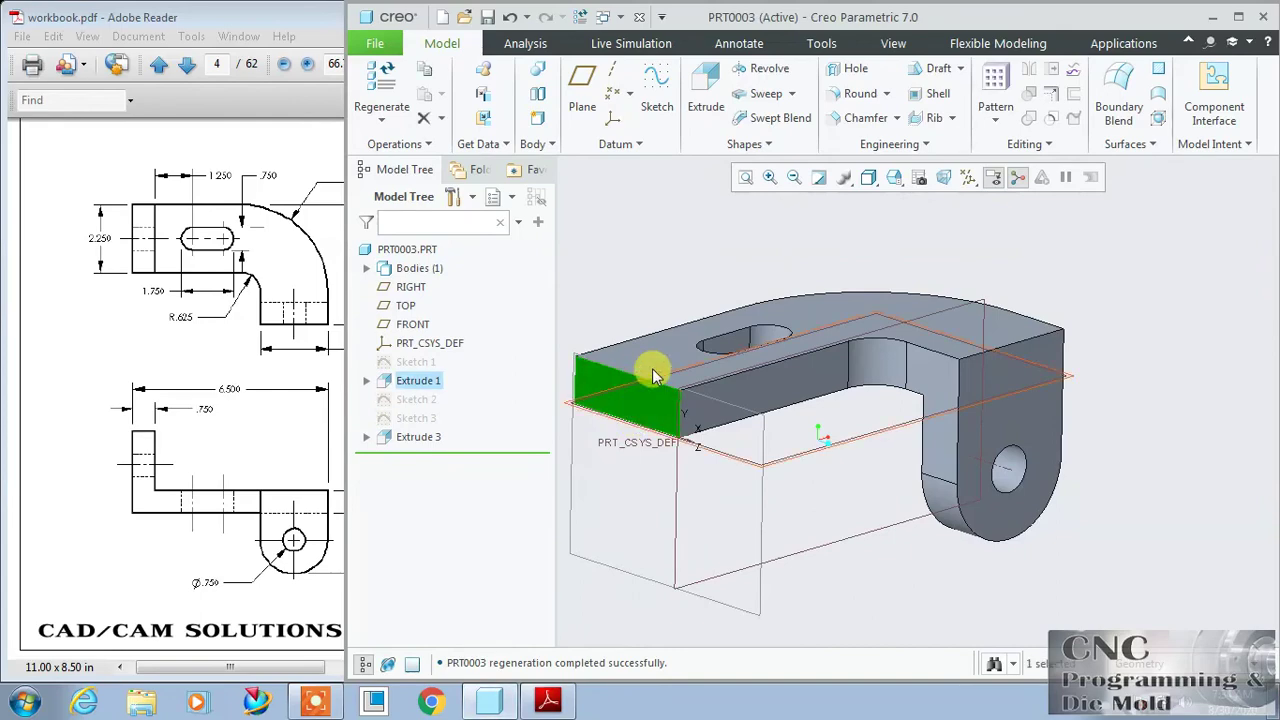
Start a new sketch on the left end face of the base.
left_click(698, 312)
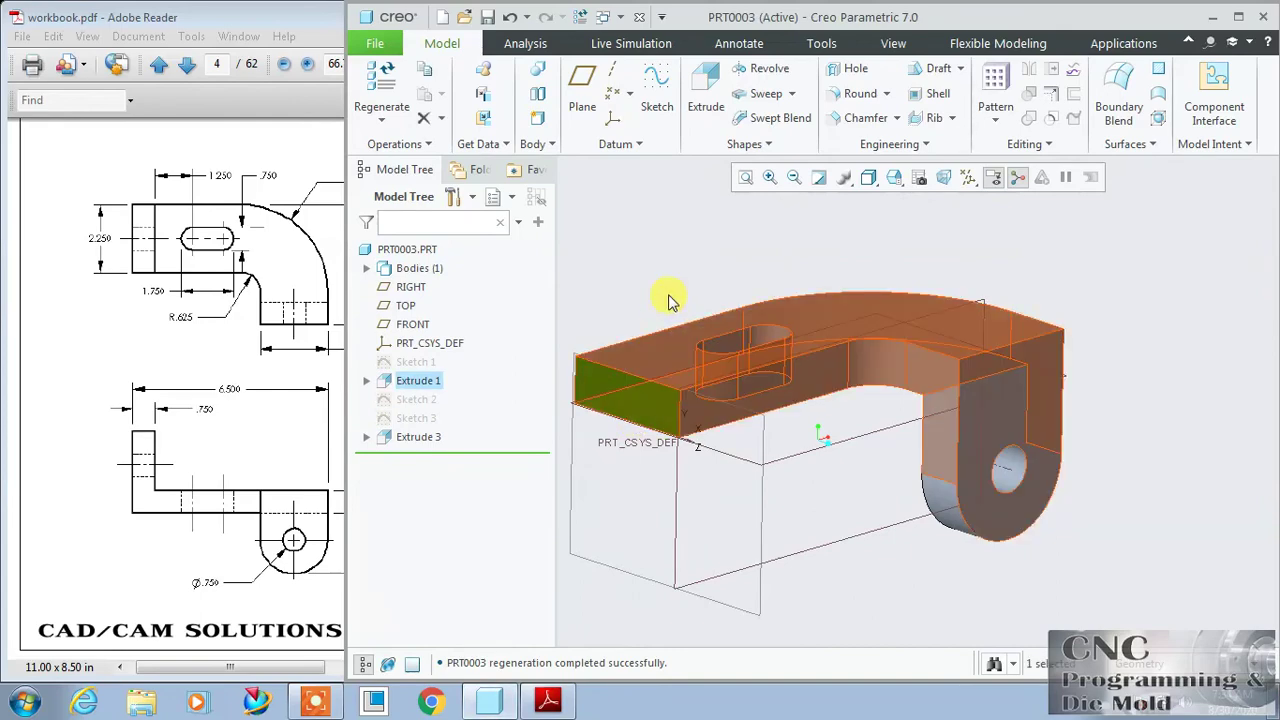
left_click(740, 325)
left_click(718, 287)
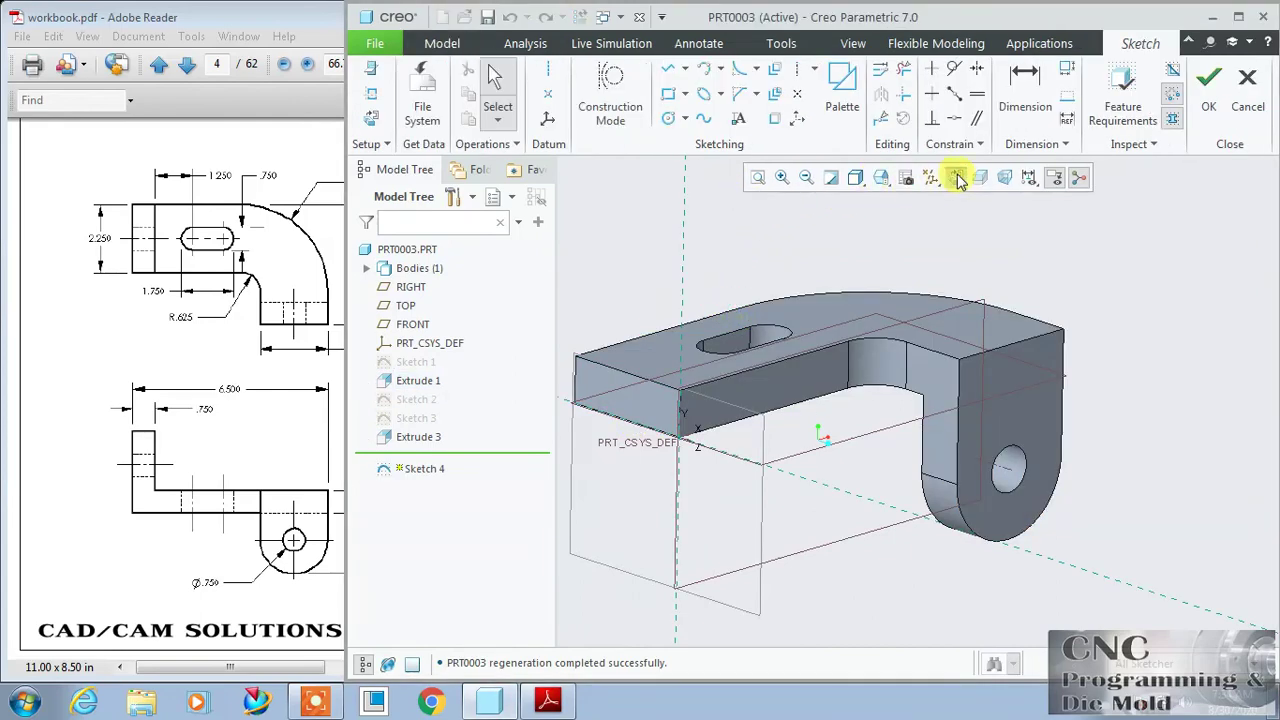
Sketch a rectangle above the base with a circle on its top edge, trimmed to a rounded top.
left_click(957, 178)
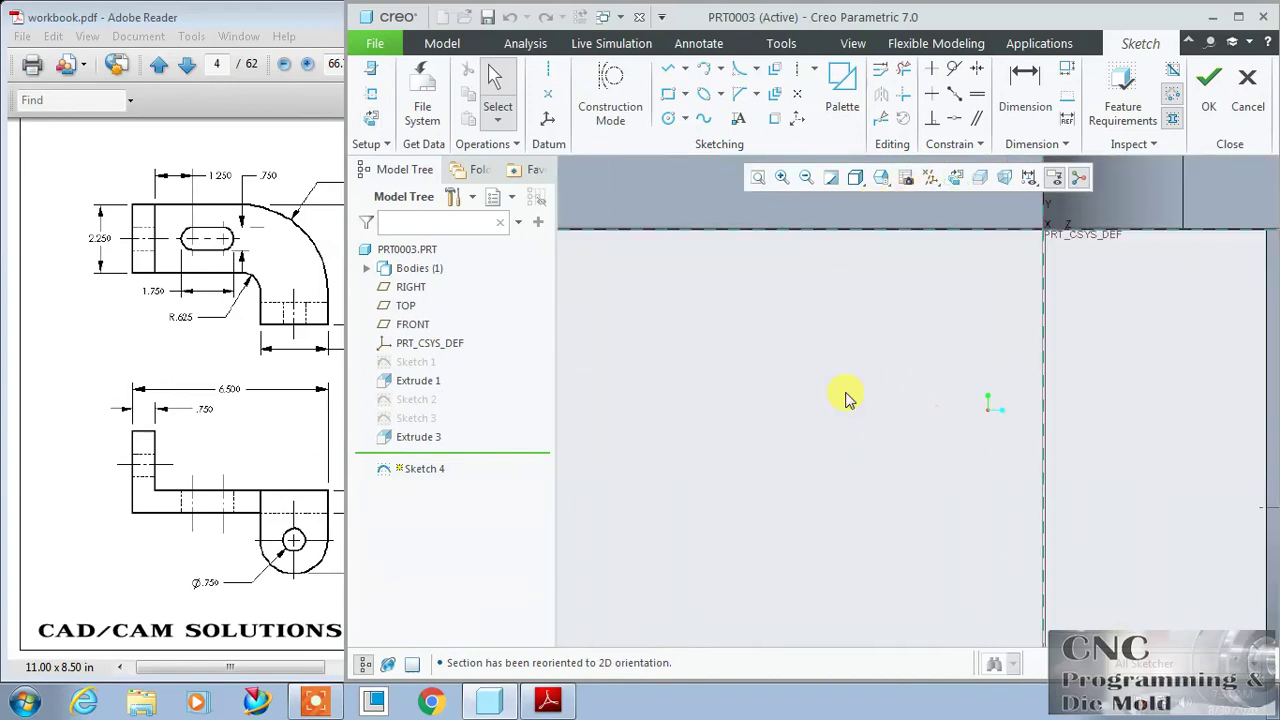
scroll(843, 400, "up", 5)
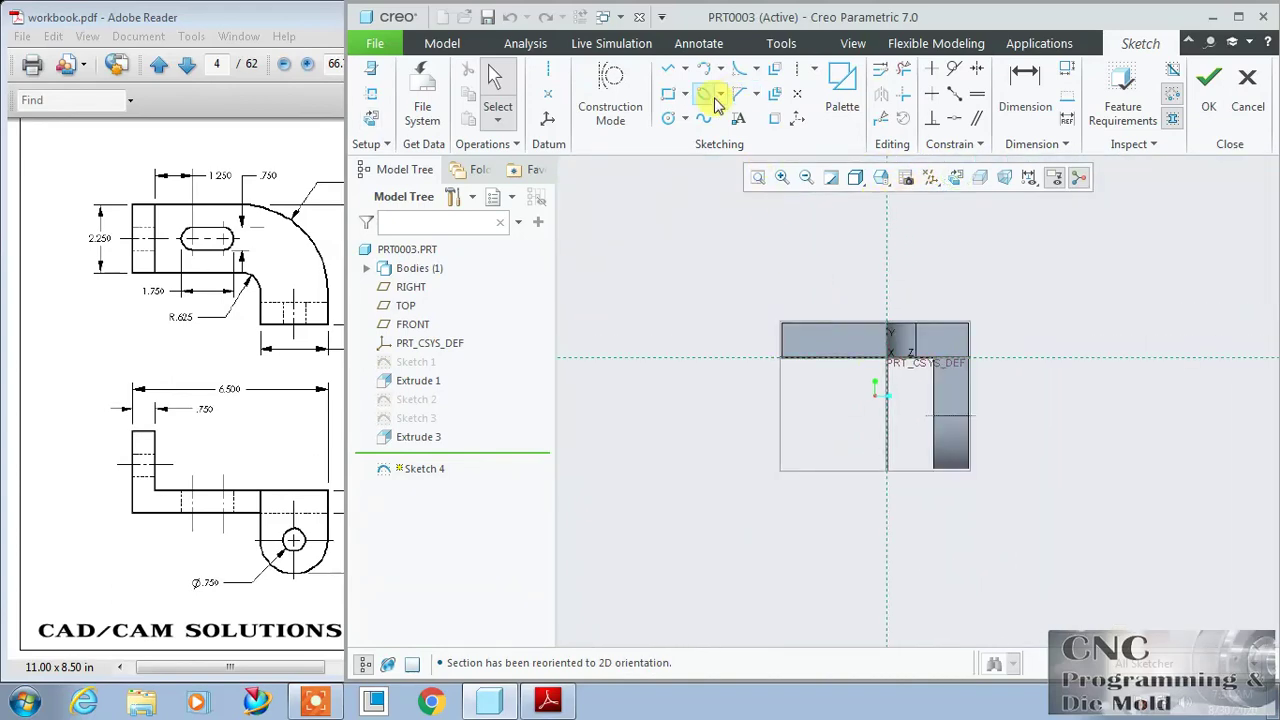
left_click(666, 93)
left_click(781, 358)
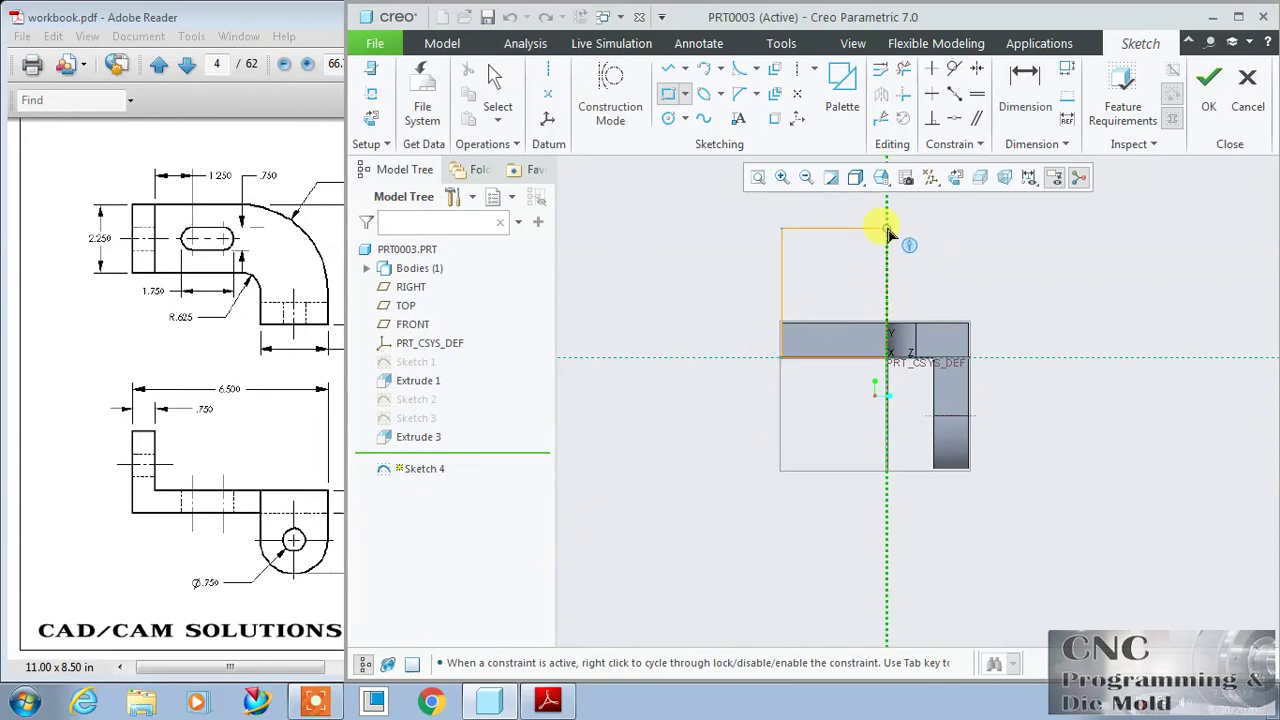
left_click(887, 229)
left_click(668, 118)
left_click(834, 228)
left_click(900, 264)
left_click(903, 68)
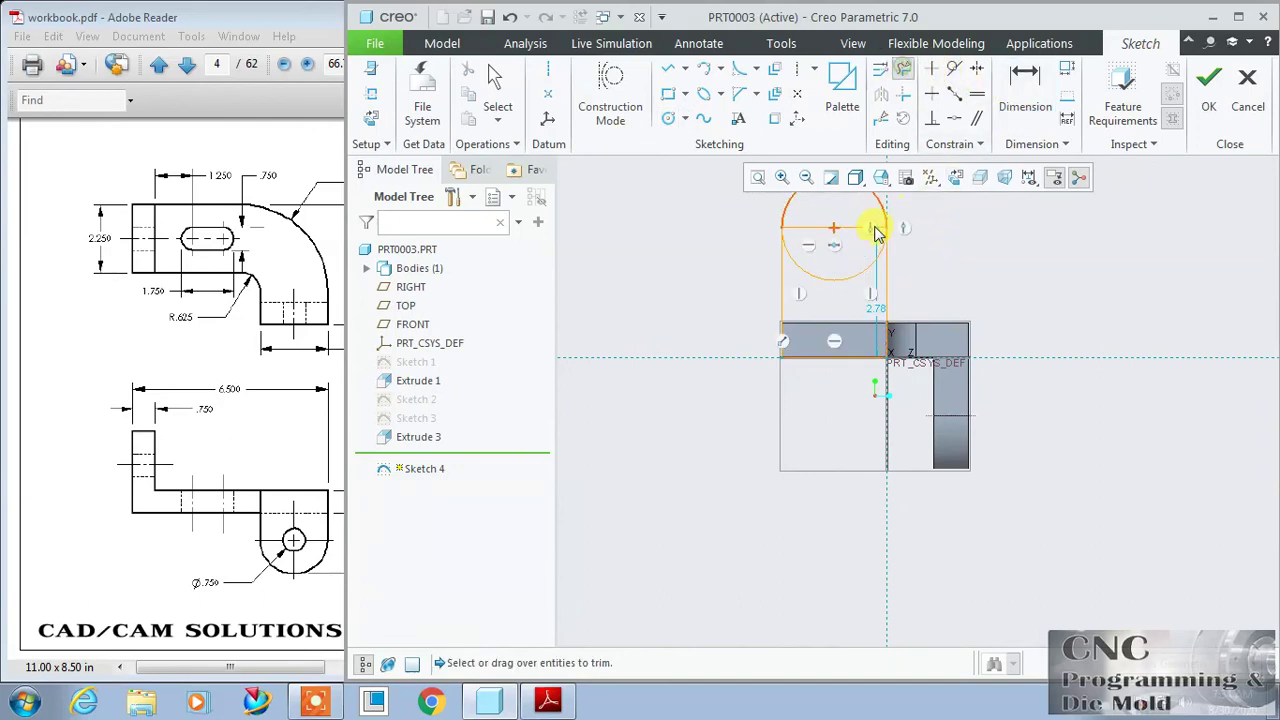
left_click(866, 266)
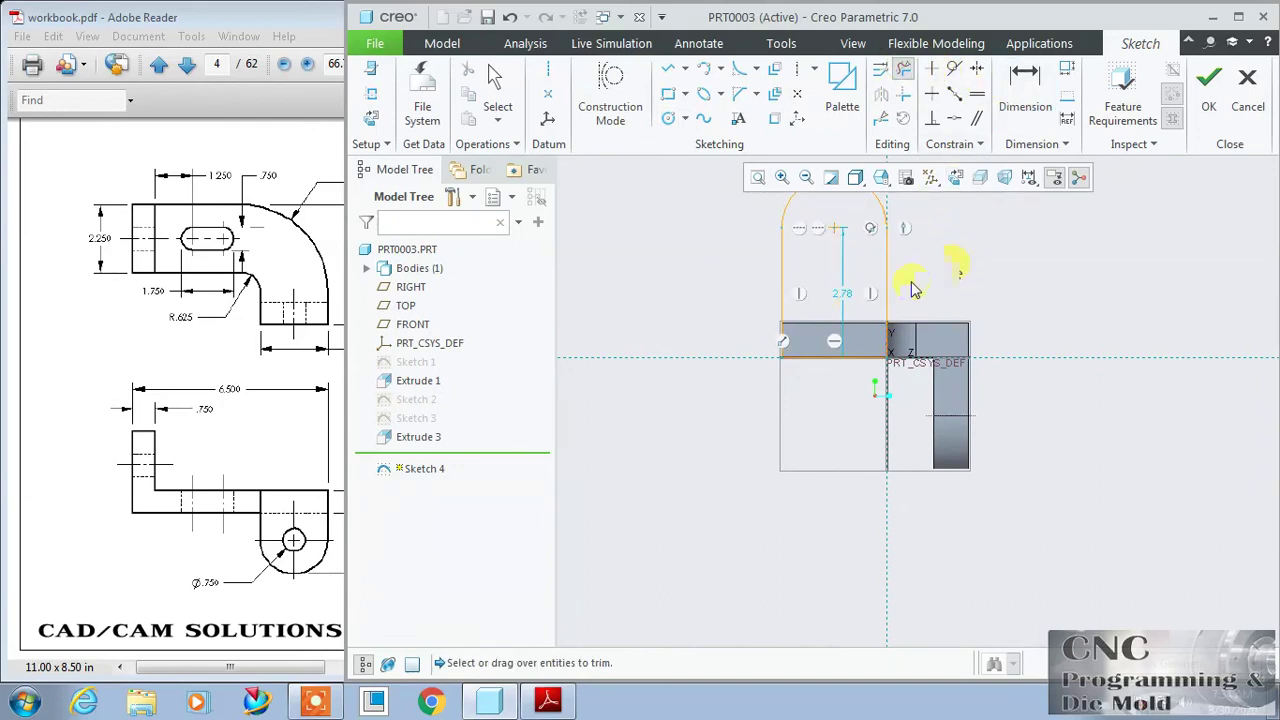
Change the tab's height dimension from 2.78 to 2.
mouse_move(189, 457)
left_mouse_down()
mouse_move(129, 457)
mouse_move(120, 443)
mouse_move(78, 463)
mouse_move(8, 451)
left_mouse_up()
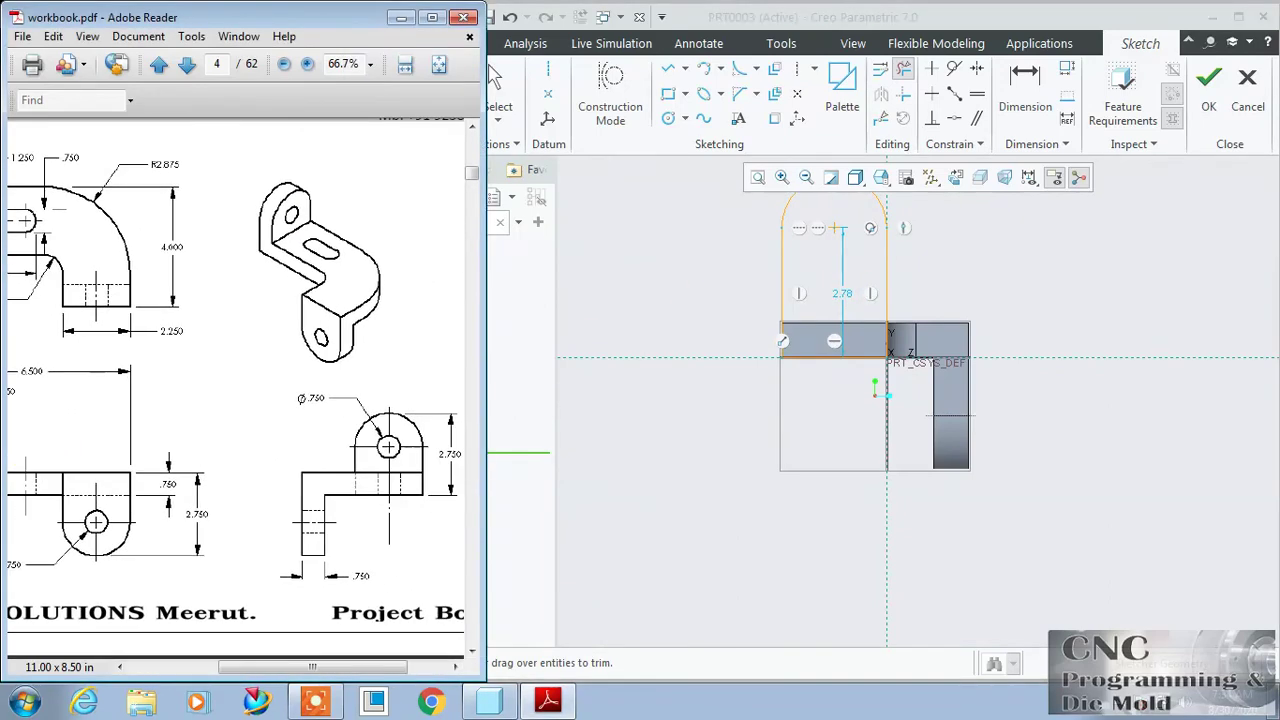
left_click_drag(48, 414, 177, 414)
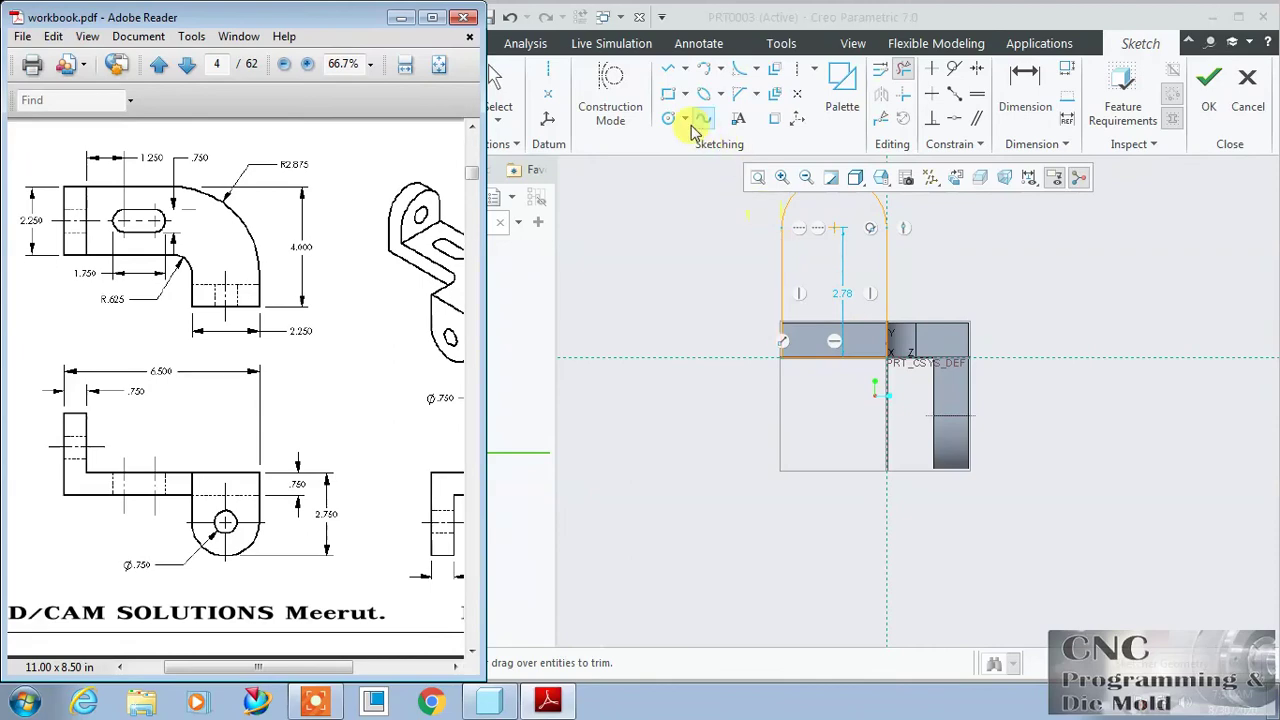
left_click(491, 86)
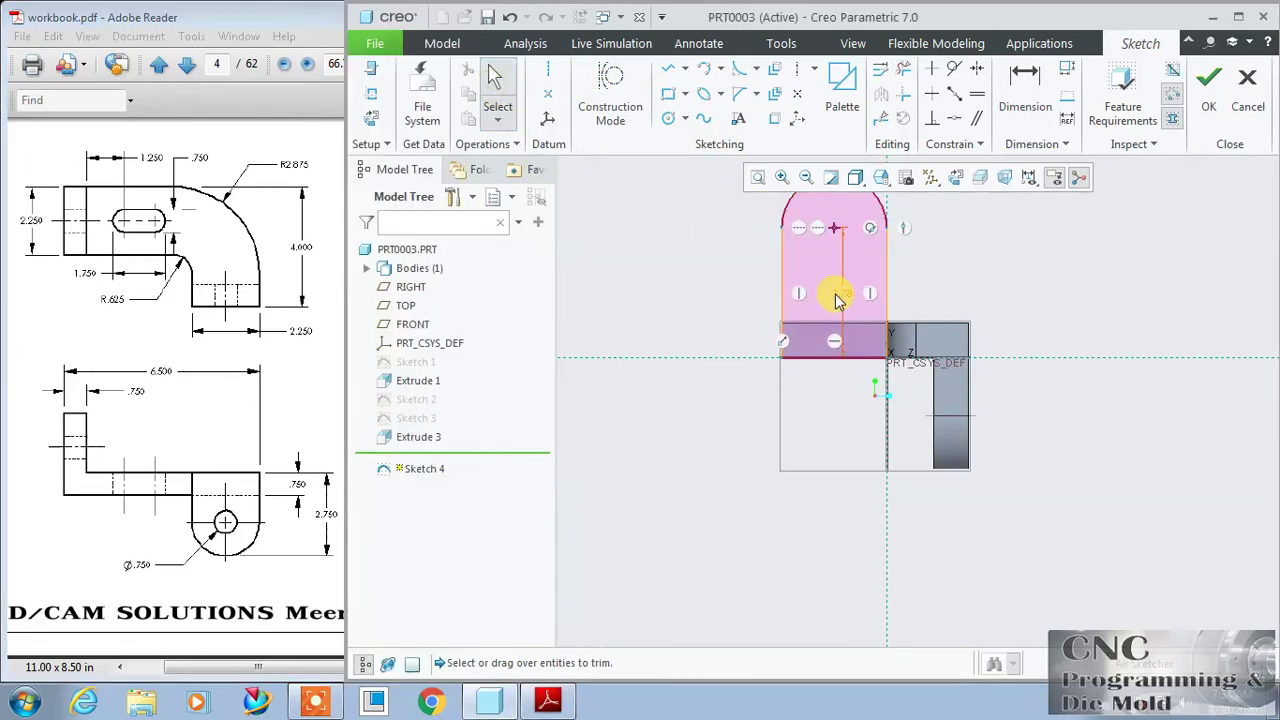
left_click(840, 302)
type("2")
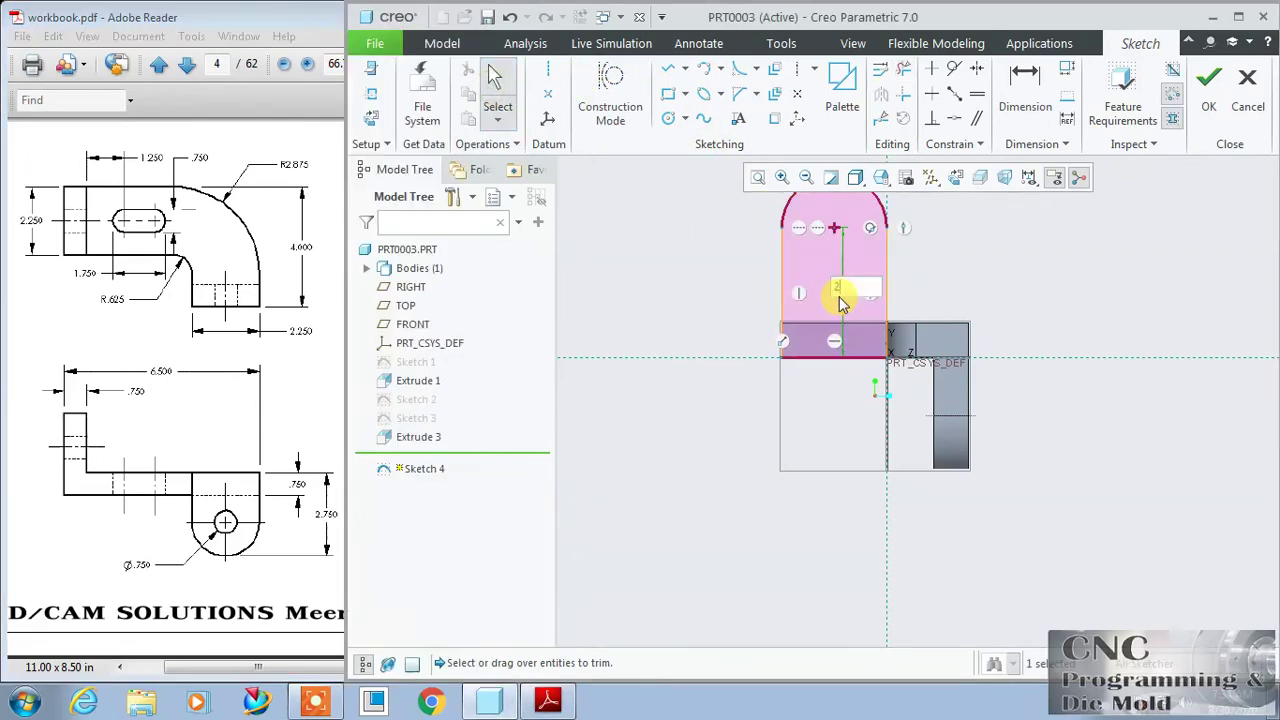
key("Return")
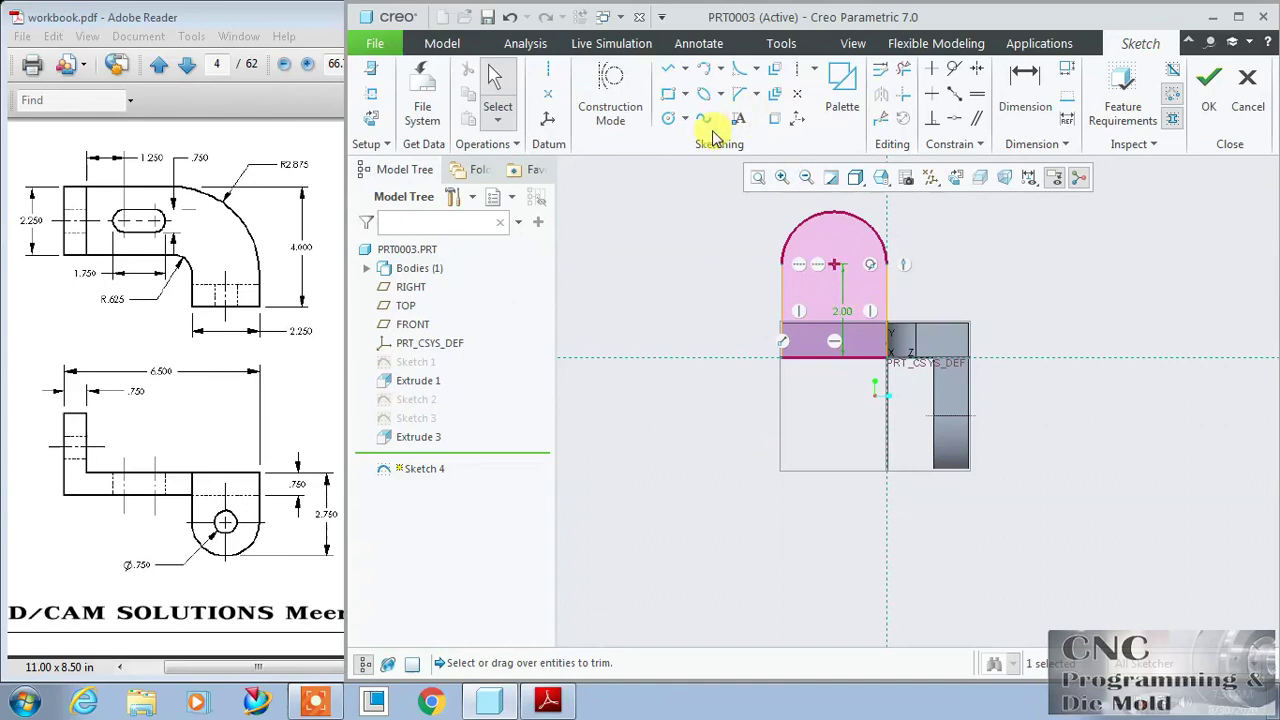
Add a concentric Ø0.75 hole circle and accept the sketch.
left_click(668, 118)
left_click(832, 266)
left_click(817, 293)
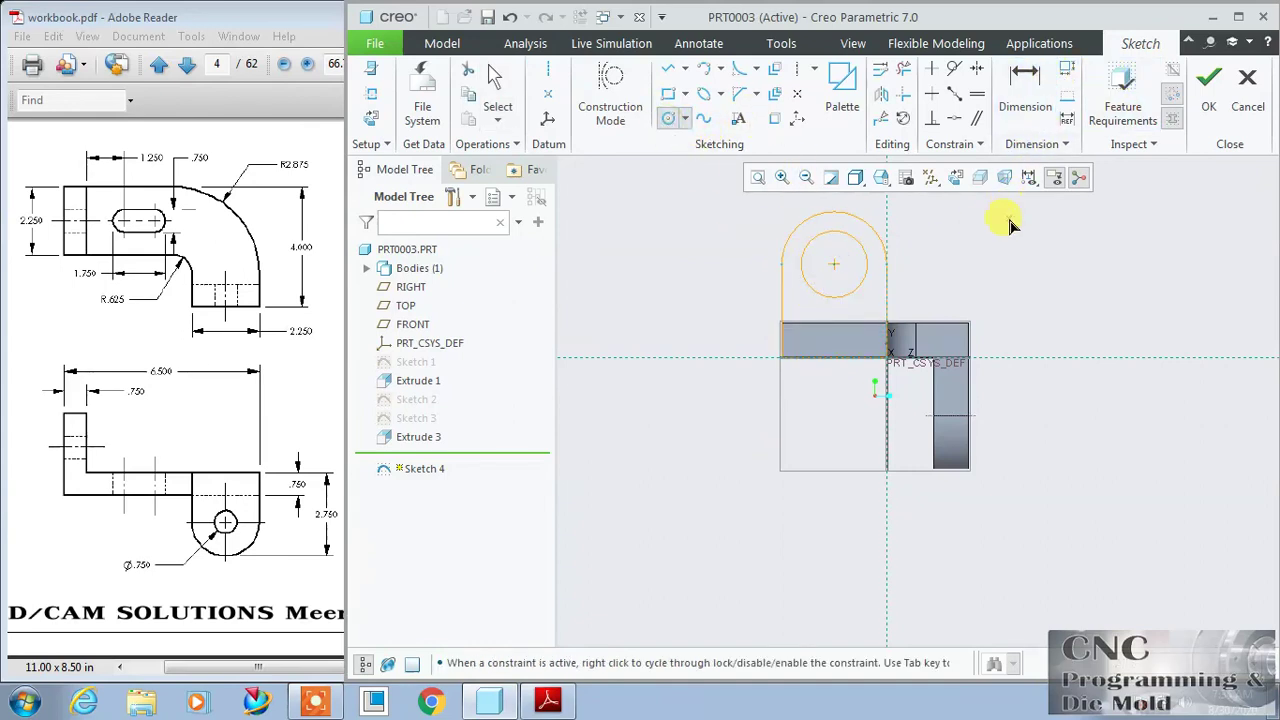
left_click(492, 80)
left_click(864, 281)
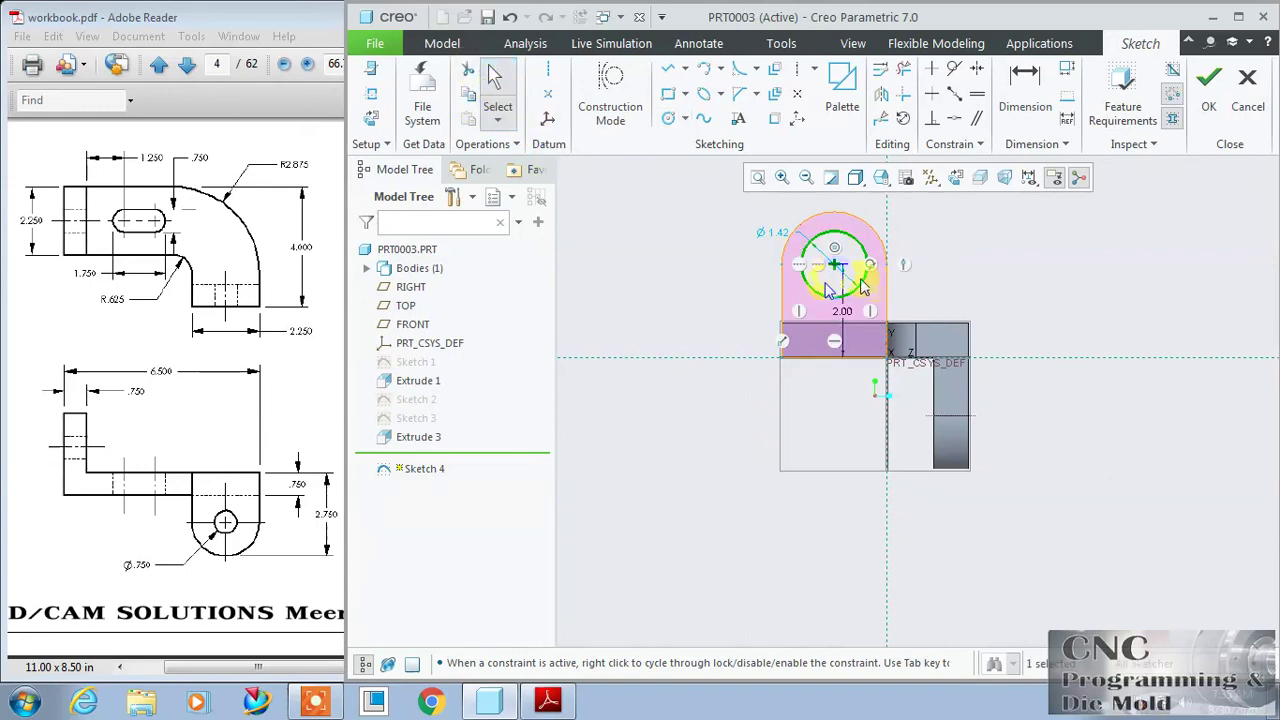
double_click(770, 238)
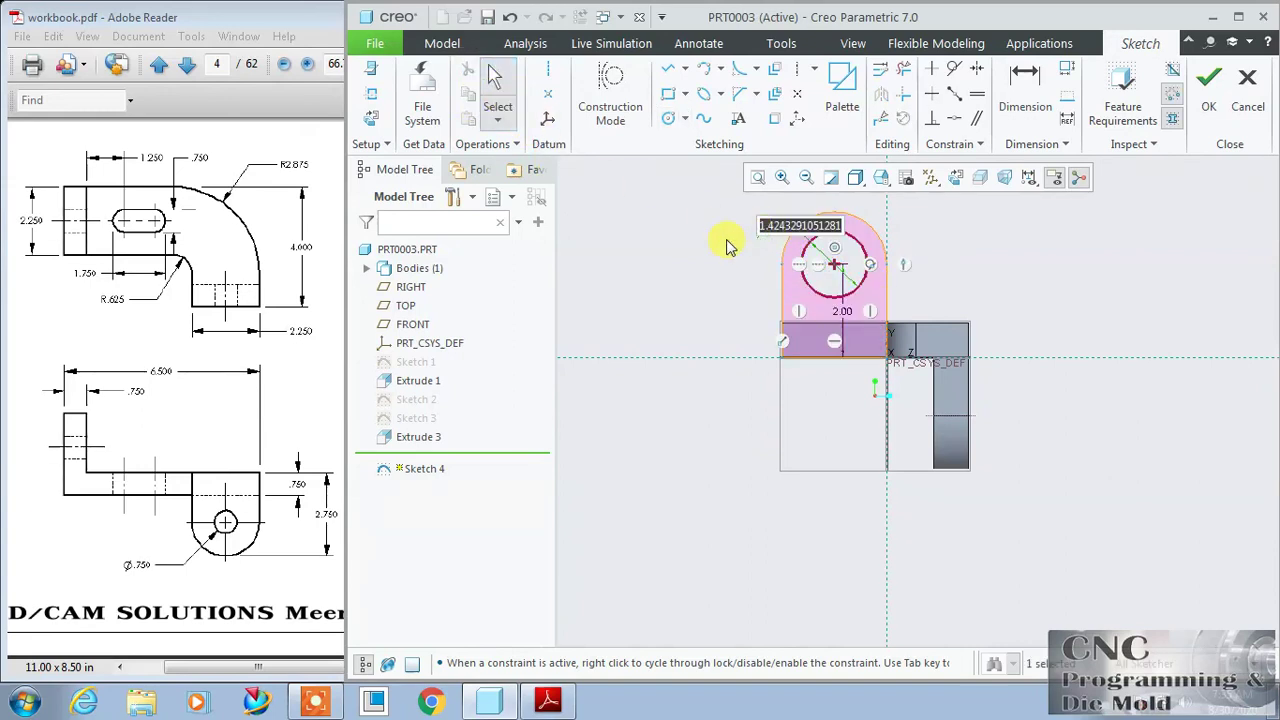
type(".75")
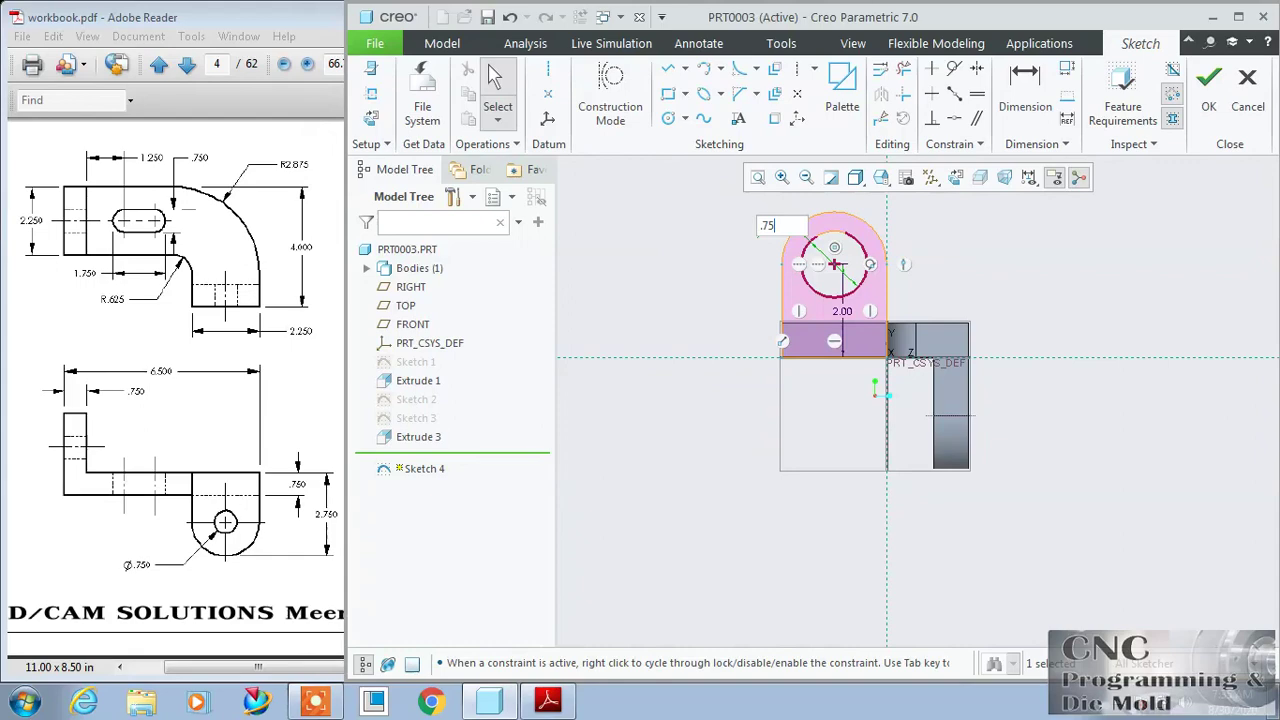
key("Return")
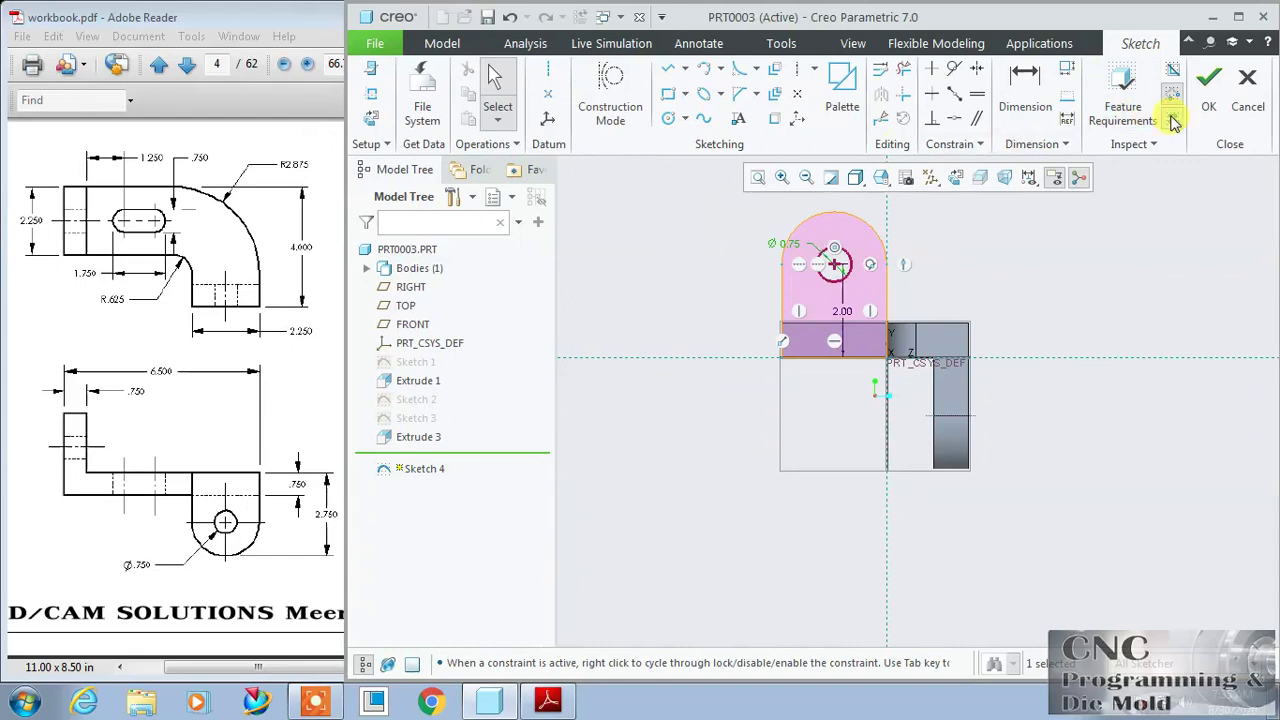
left_click(1209, 84)
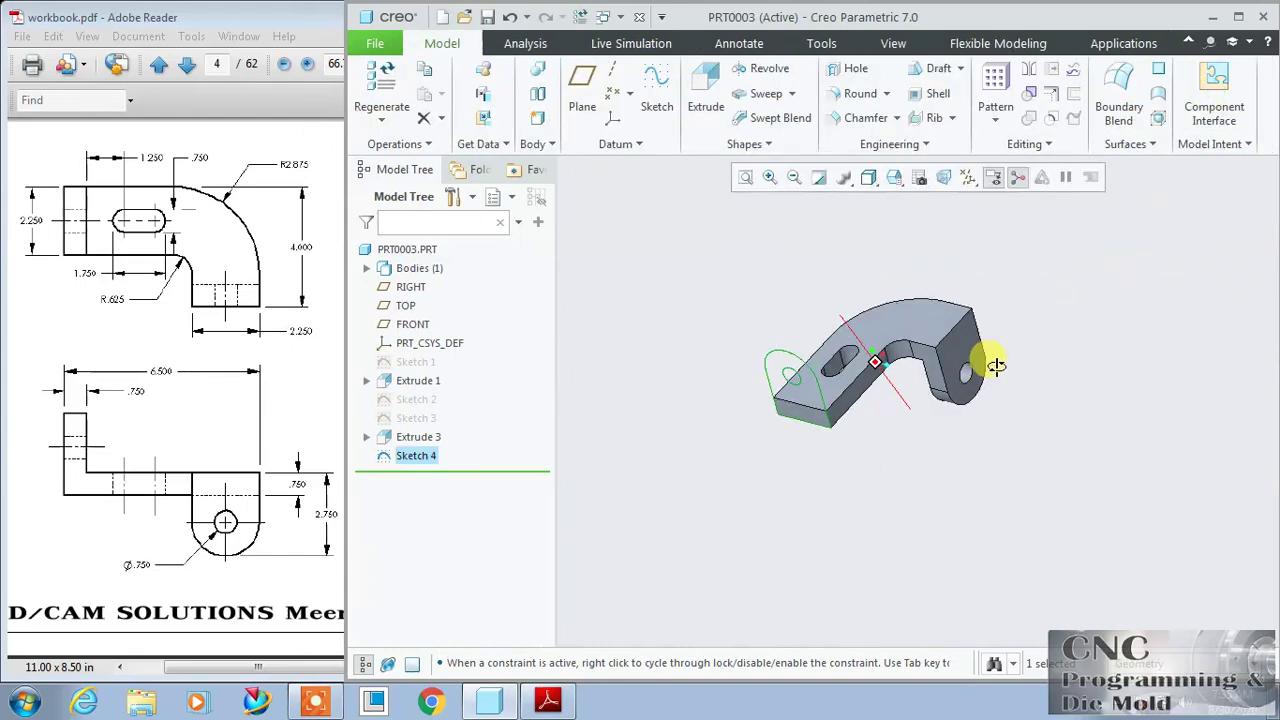
Extrude Sketch 4 0.75 deep in the flipped direction, then show a standard saved view.
left_click(705, 90)
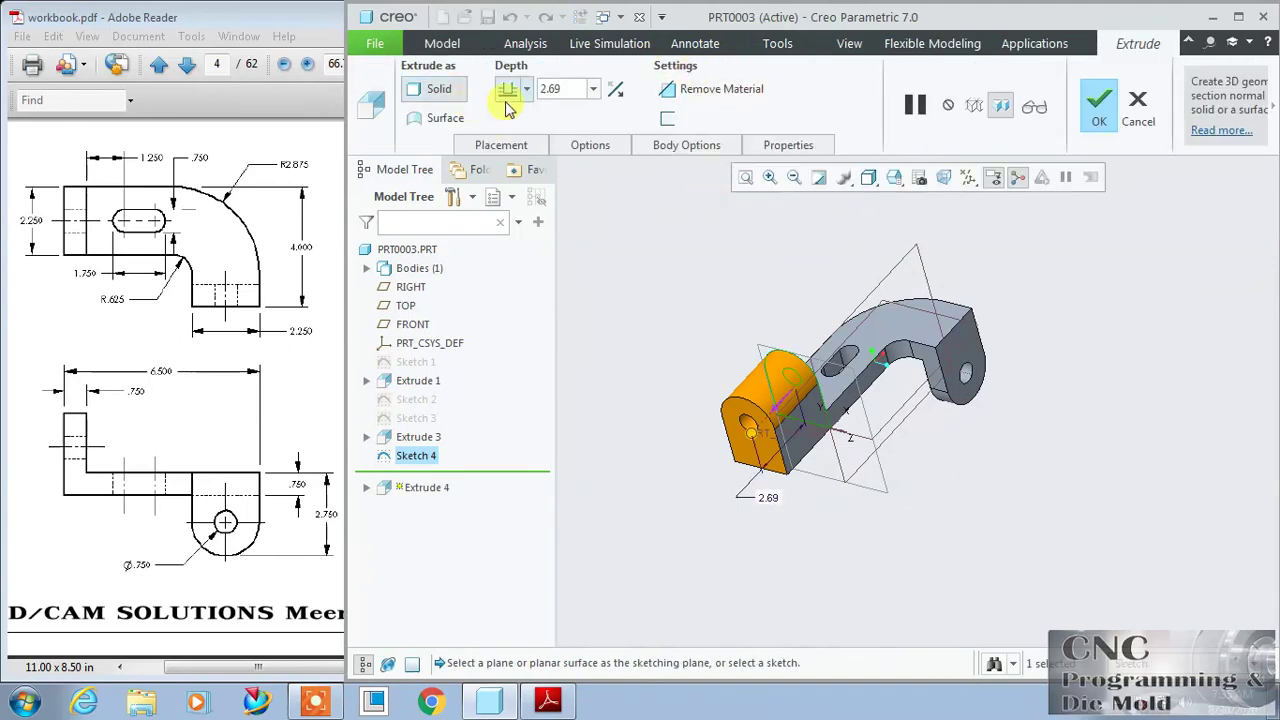
left_click(615, 89)
left_click(594, 89)
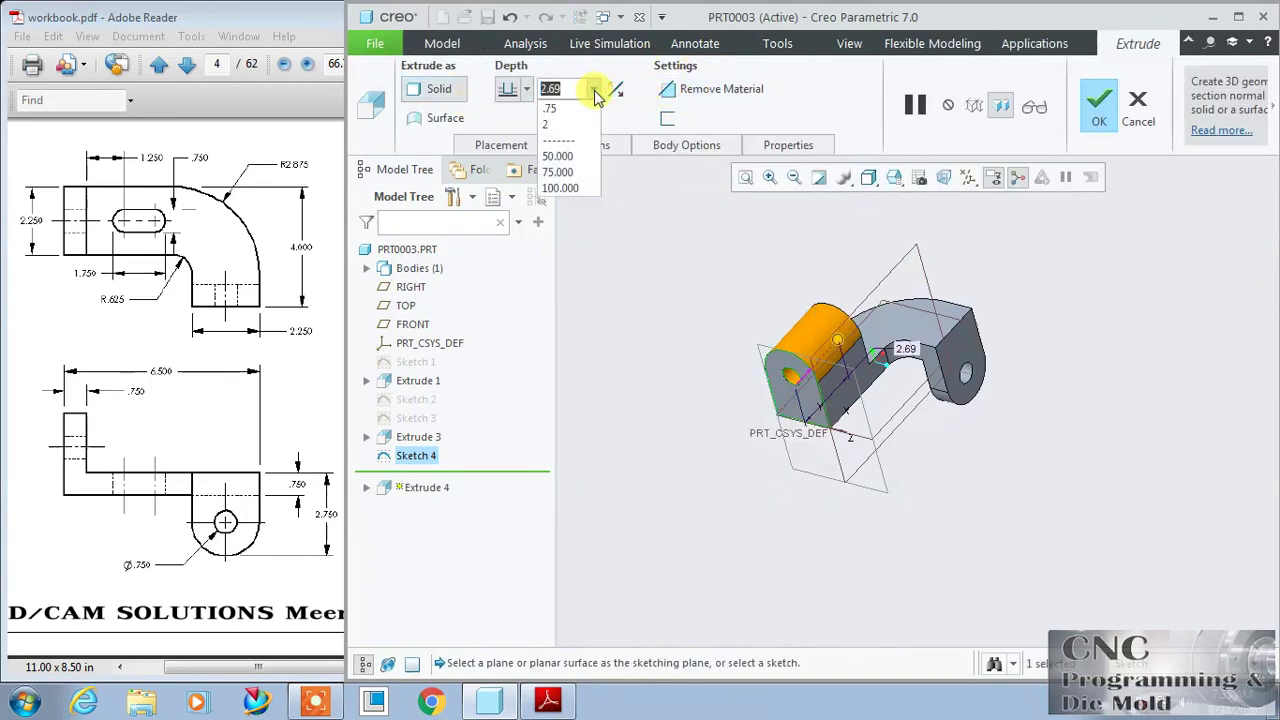
left_click(549, 108)
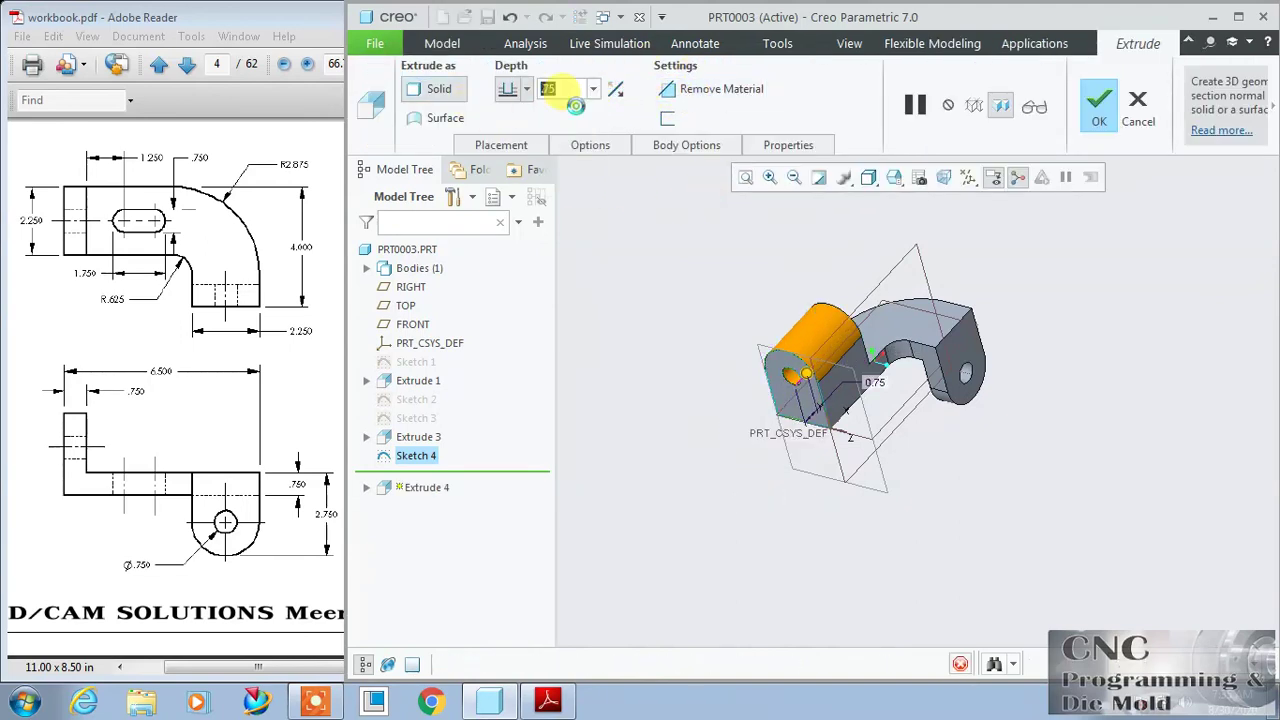
left_click(1099, 104)
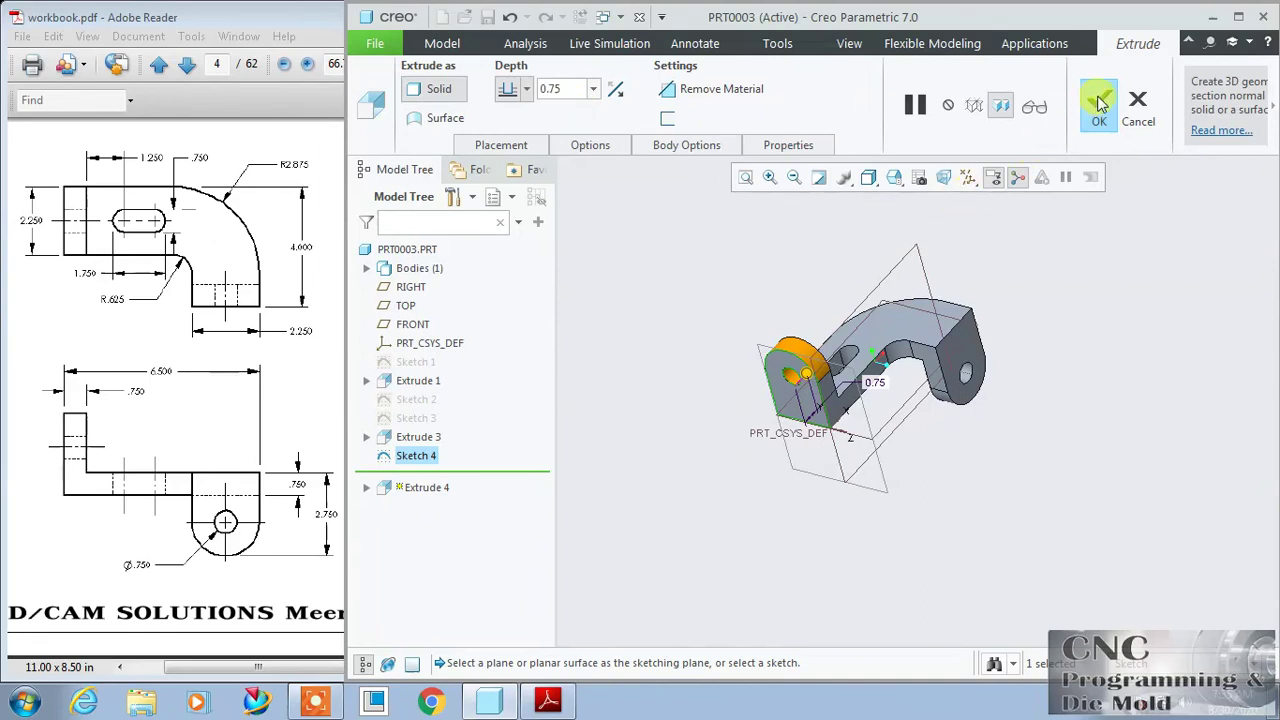
left_click(894, 178)
left_click(955, 212)
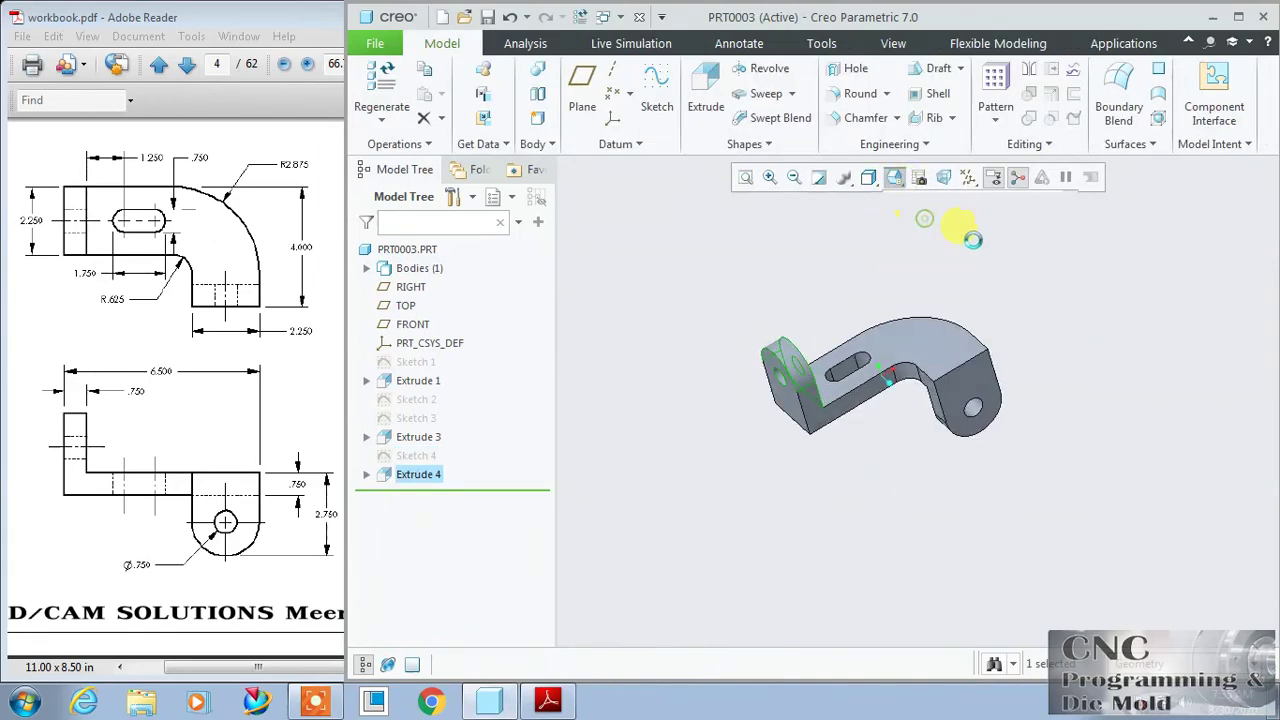
Orbit the bracket to an isometric view, maximize the Creo window and zoom in.
left_click(827, 490)
mouse_move(1172, 300)
middle_mouse_down()
mouse_move(1233, 234)
mouse_move(1211, 300)
middle_mouse_up()
mouse_move(925, 315)
middle_mouse_down()
mouse_move(971, 291)
mouse_move(963, 334)
middle_mouse_up()
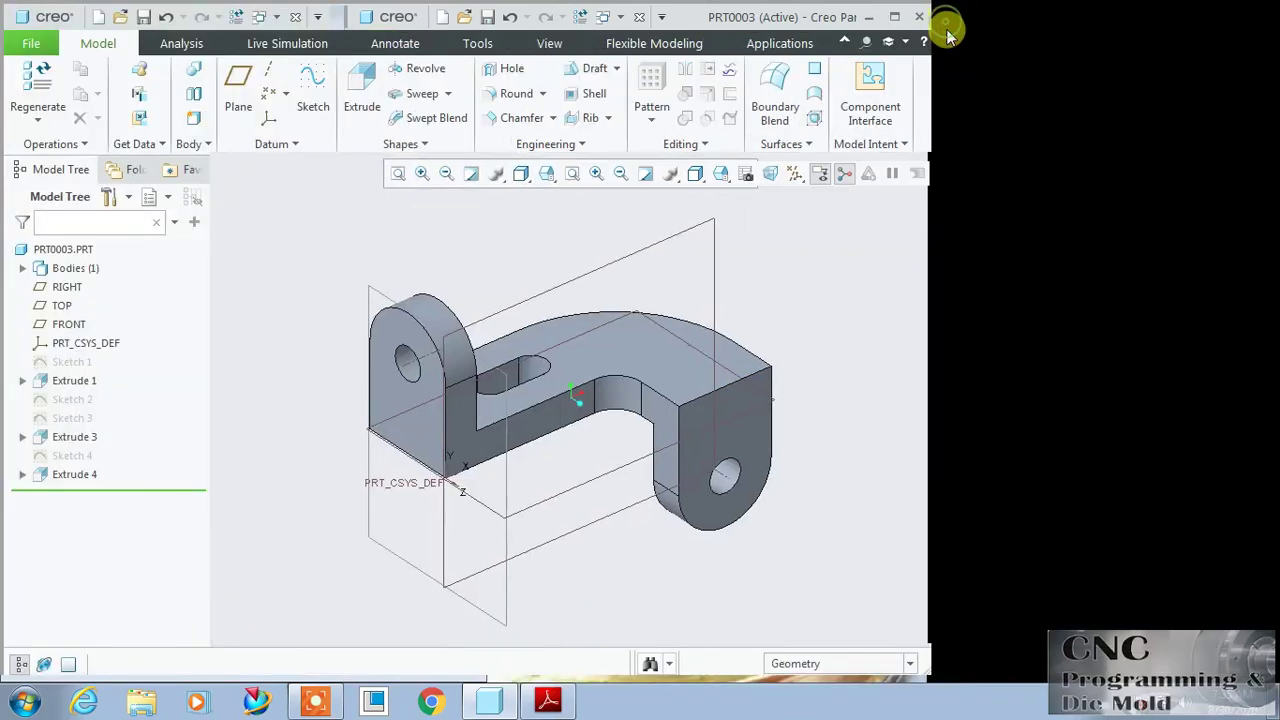
double_click(944, 20)
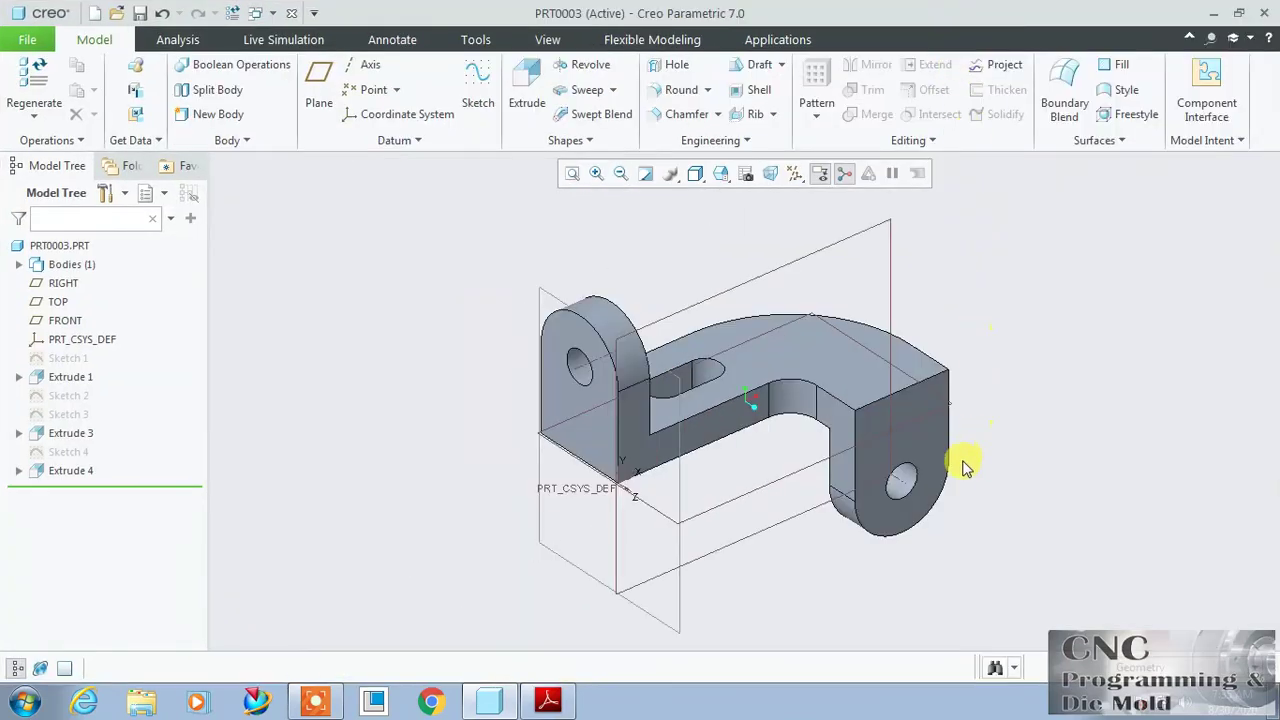
scroll(980, 472, "down", 2)
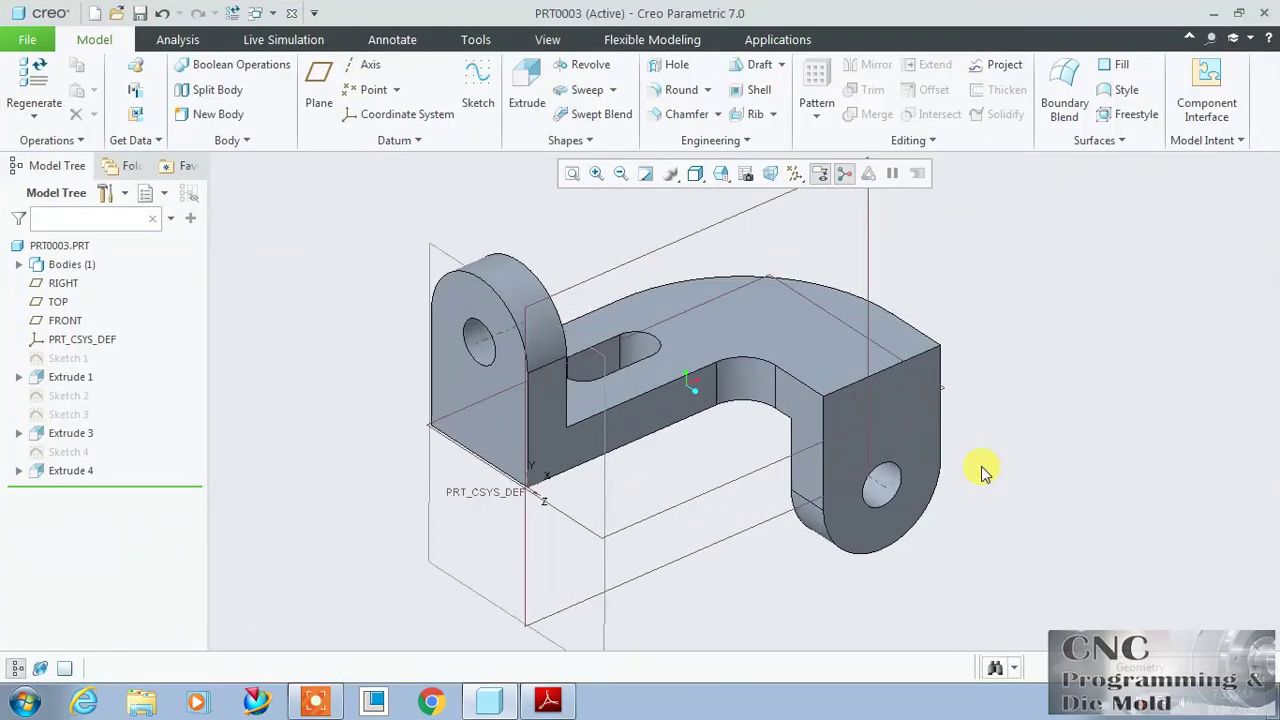
scroll(980, 472, "down", 2)
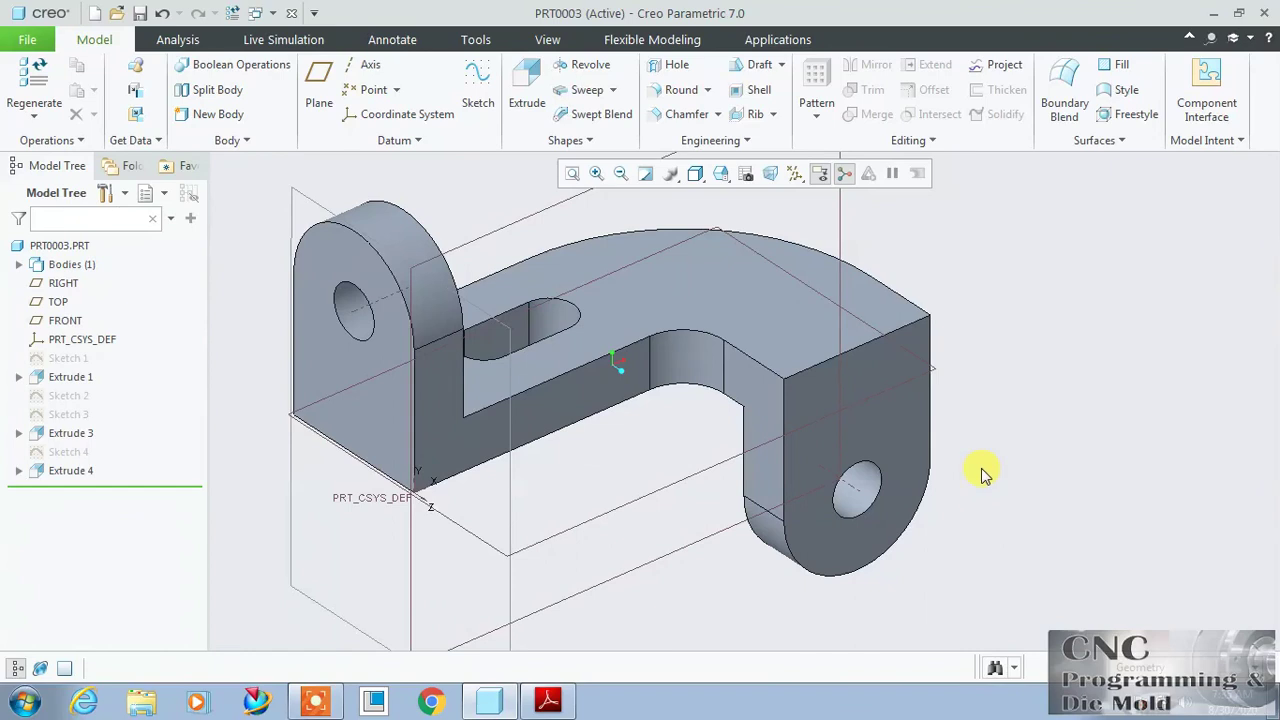